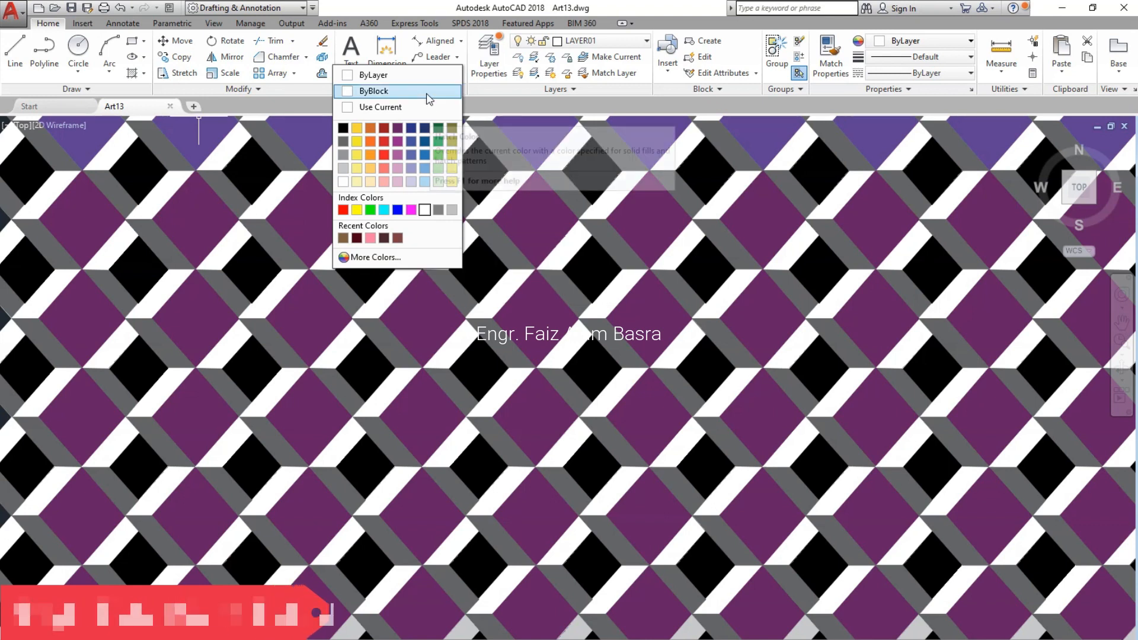
Step: Recolor the solid hatch of one row of large purple diamonds to dark red 153,27,30
{"action": "left_click", "coordinate": [482, 96]}
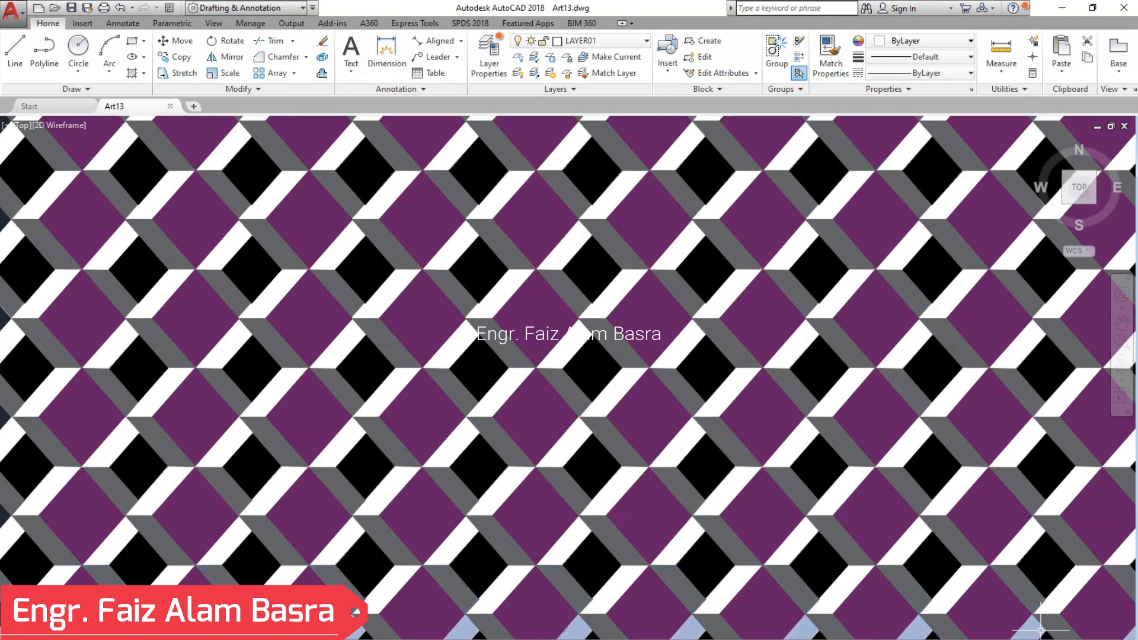
{"action": "scroll", "coordinate": [619, 374], "scroll_direction": "down", "scroll_amount": 1}
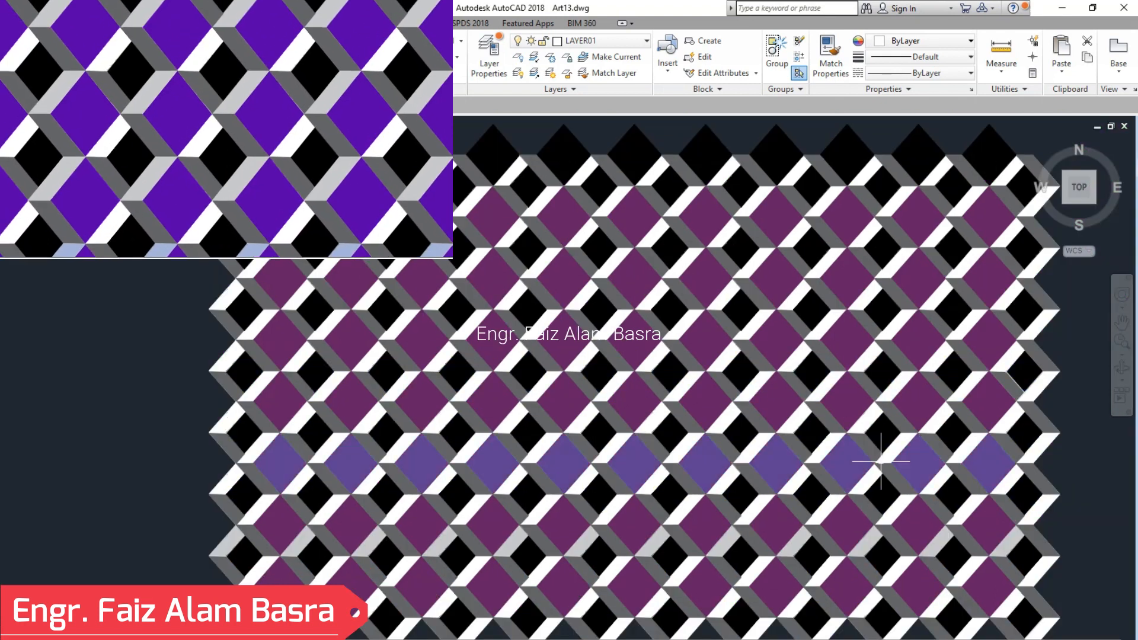
{"action": "scroll", "coordinate": [870, 558], "scroll_direction": "up", "scroll_amount": 1}
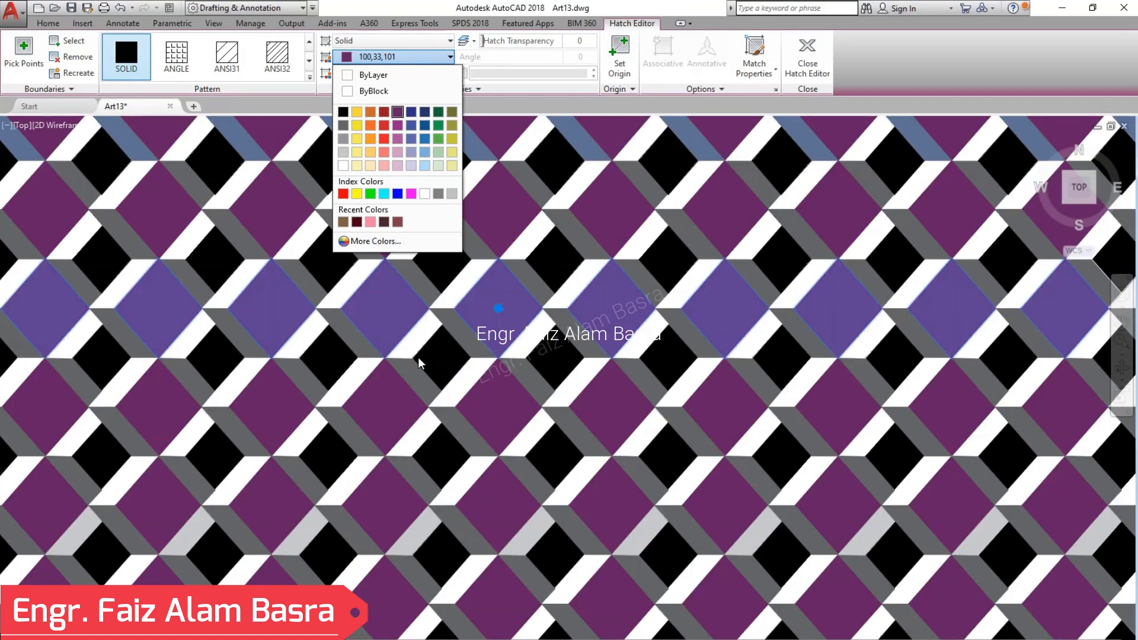
{"action": "left_click", "coordinate": [384, 113]}
{"action": "key", "text": "Escape"}
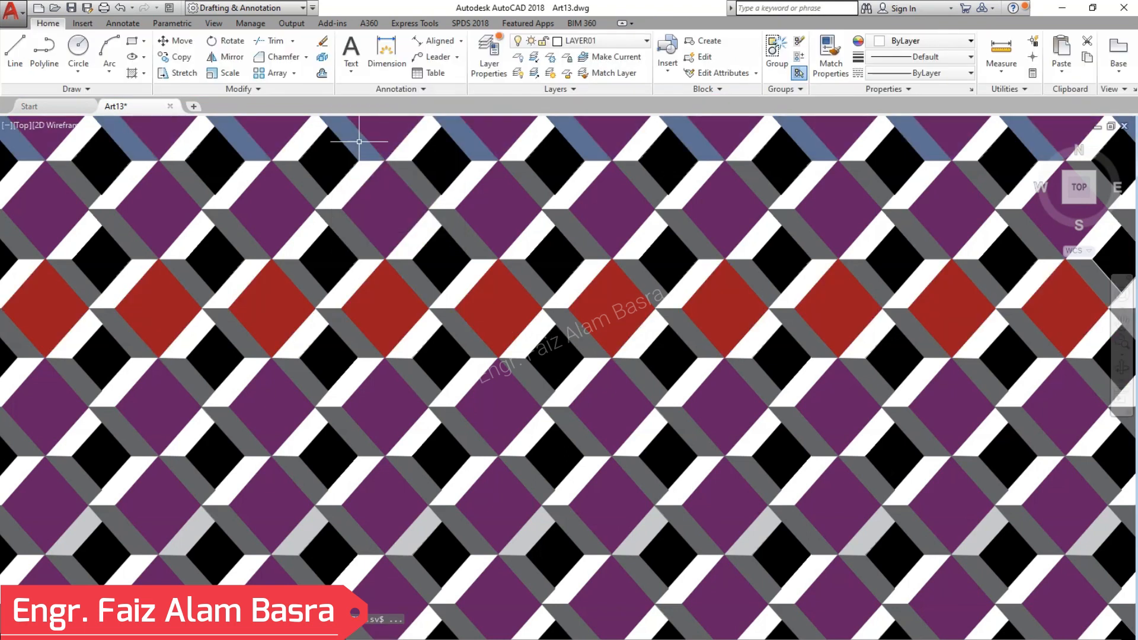
Step: Try the index colour Blue on the dark red diamond row, and undo that colour change
{"action": "left_click", "coordinate": [376, 318]}
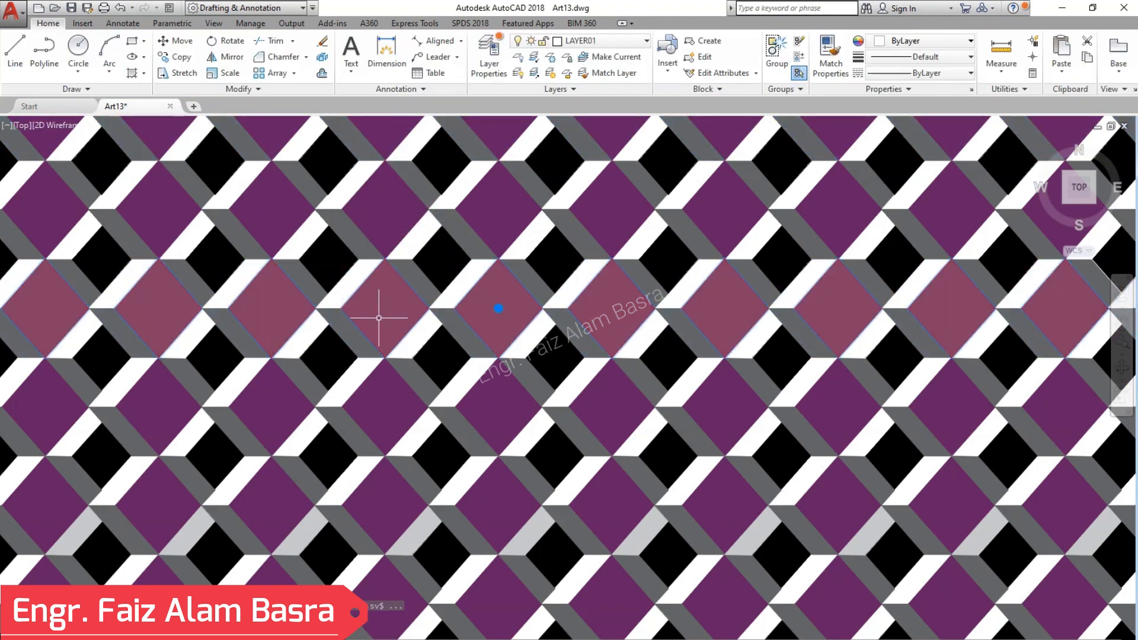
{"action": "left_click", "coordinate": [437, 58]}
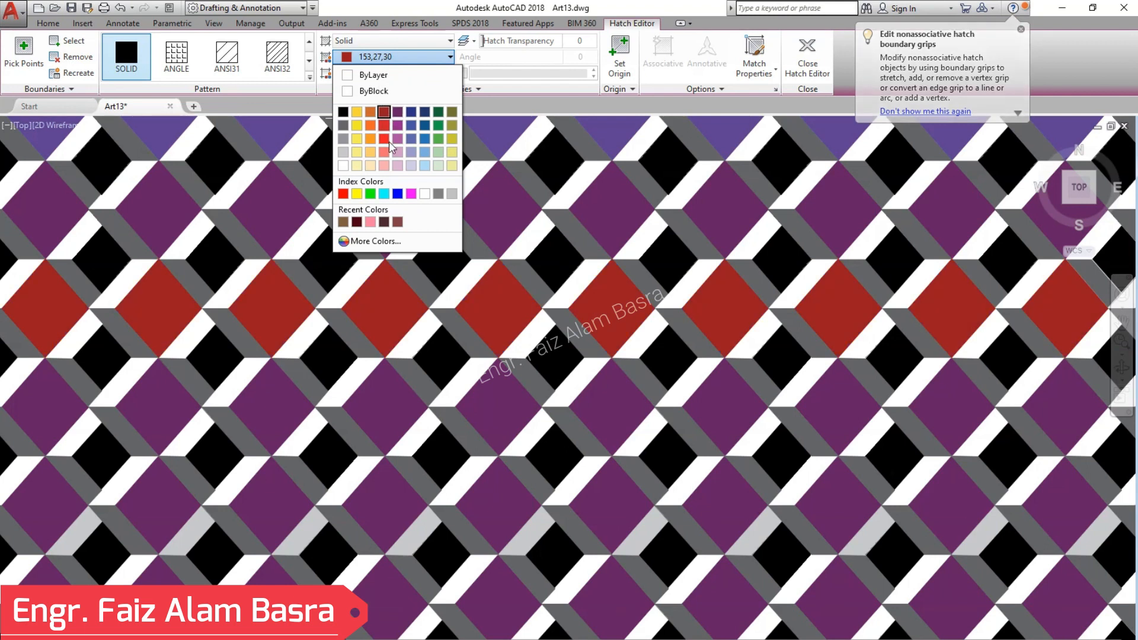
{"action": "left_click", "coordinate": [397, 195]}
{"action": "key", "text": "Escape"}
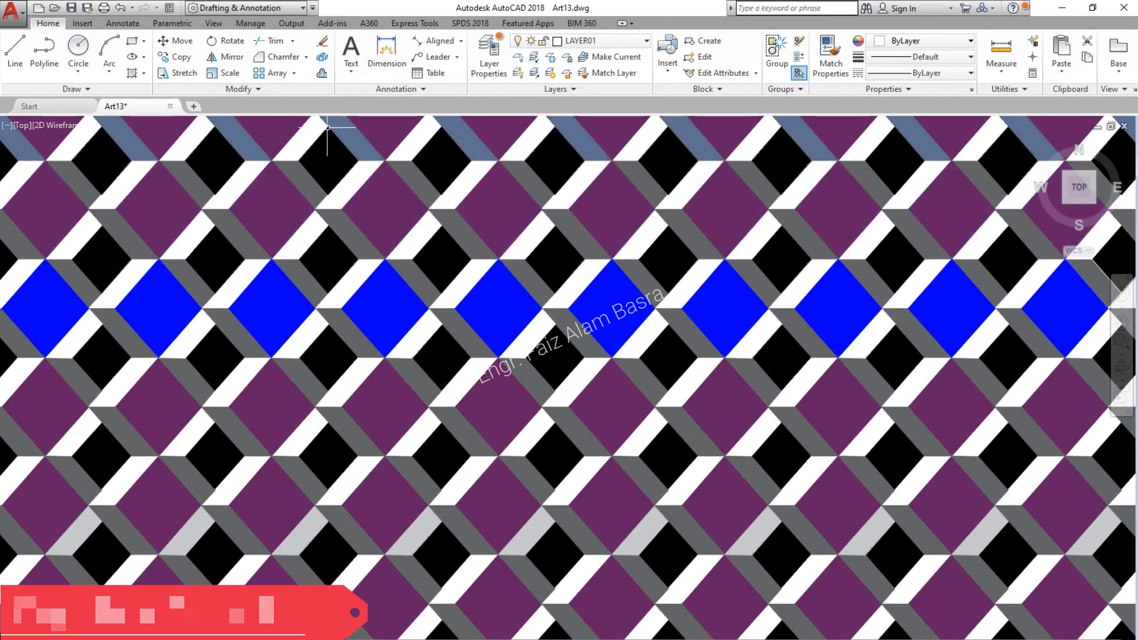
{"action": "left_click", "coordinate": [119, 8]}
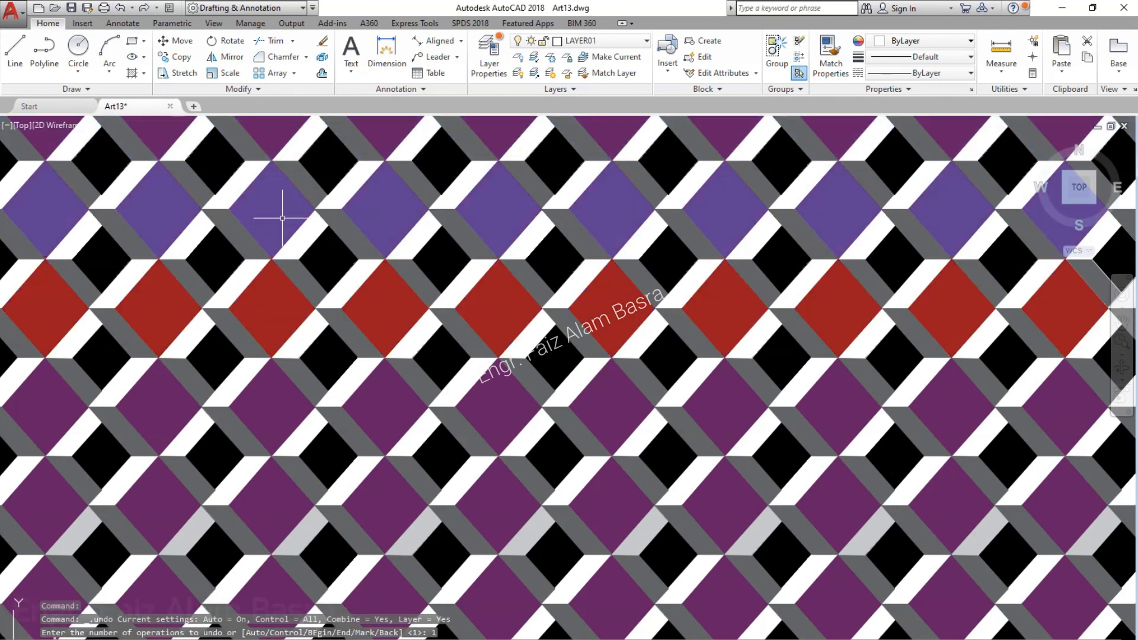
Step: Set the hatch colour of the small black diamonds just above the red row to the index colour Blue
{"action": "left_click", "coordinate": [328, 249]}
{"action": "left_click", "coordinate": [403, 57]}
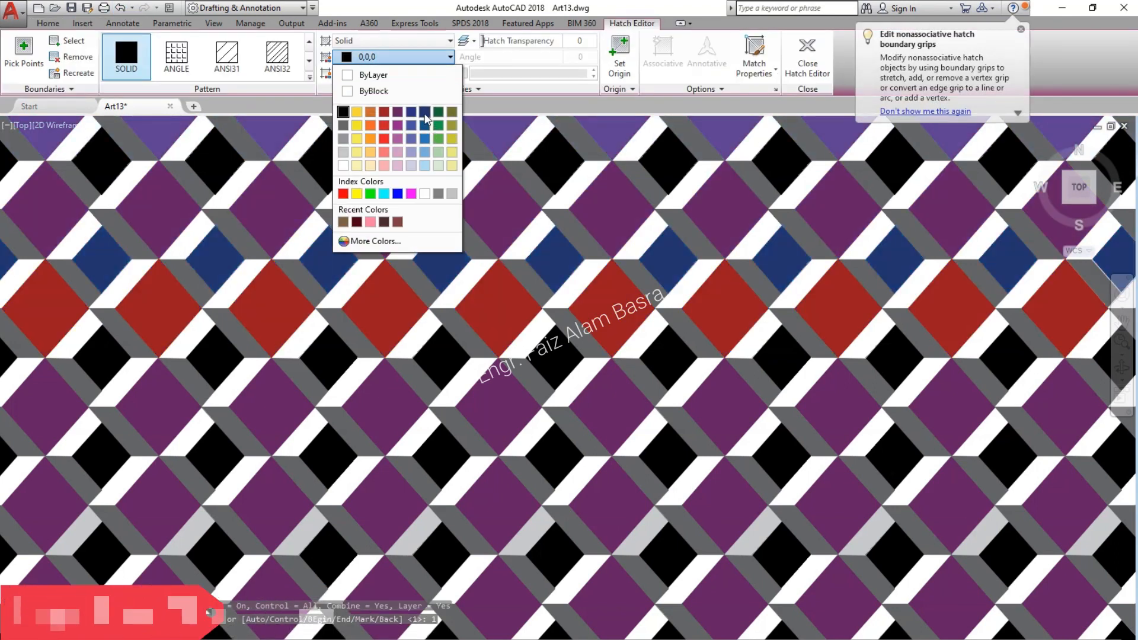
{"action": "left_click", "coordinate": [397, 194]}
{"action": "left_click", "coordinate": [807, 66]}
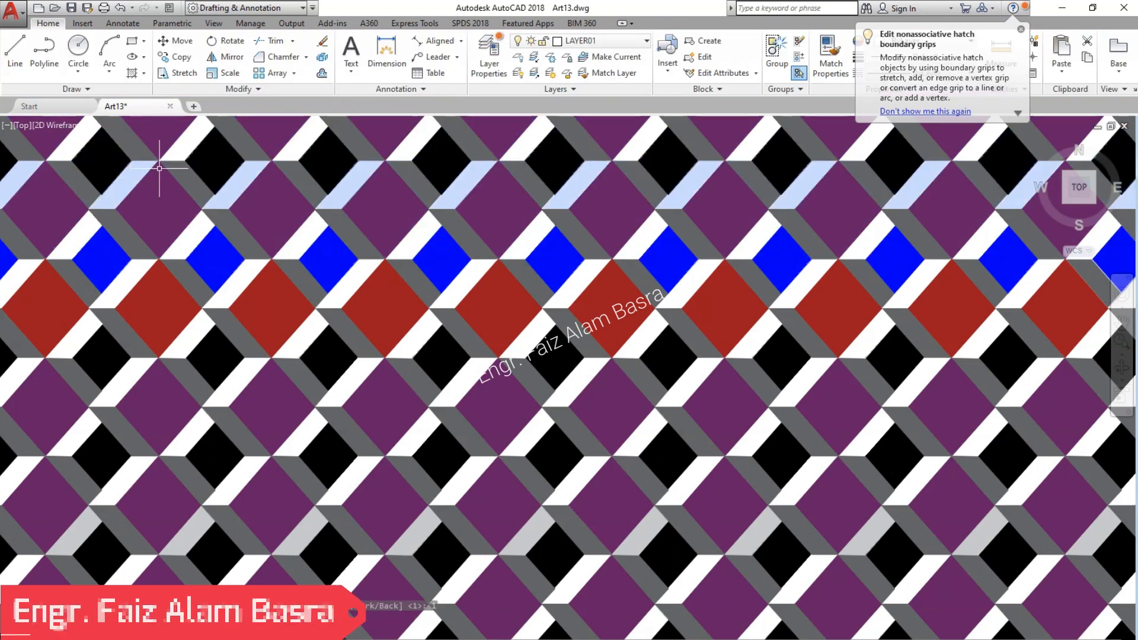
Step: Copy the blue diamonds' hatch properties onto the other rows of small black diamonds above and below with Match Properties
{"action": "left_click", "coordinate": [831, 59]}
{"action": "left_click", "coordinate": [557, 259]}
{"action": "left_click", "coordinate": [557, 356]}
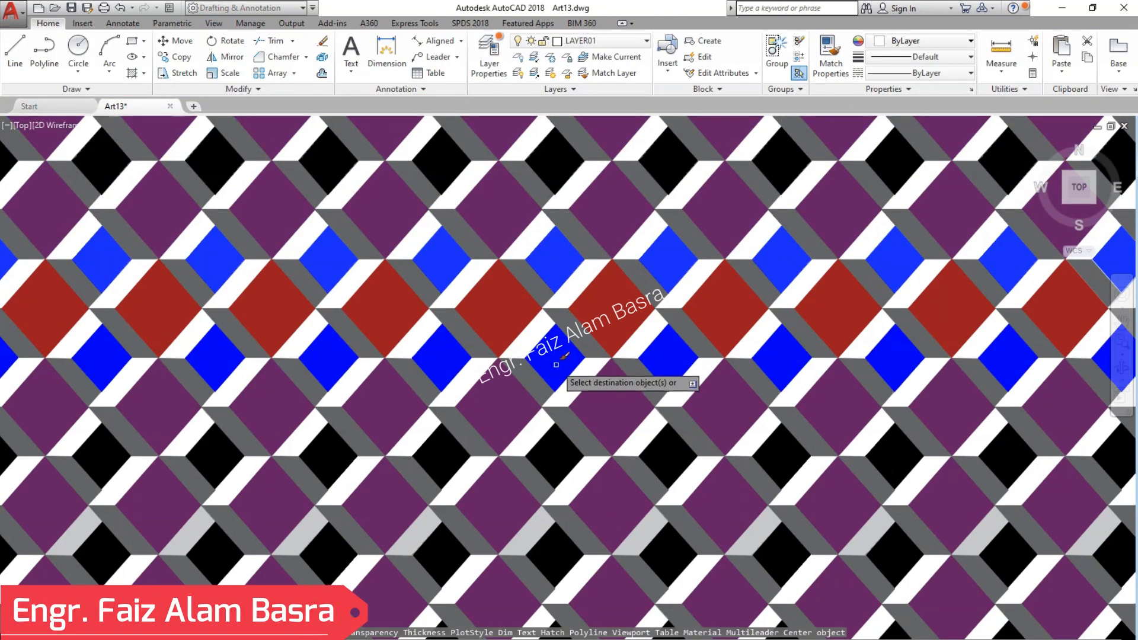
{"action": "left_click", "coordinate": [558, 457]}
{"action": "left_click", "coordinate": [555, 551]}
{"action": "left_click", "coordinate": [559, 146]}
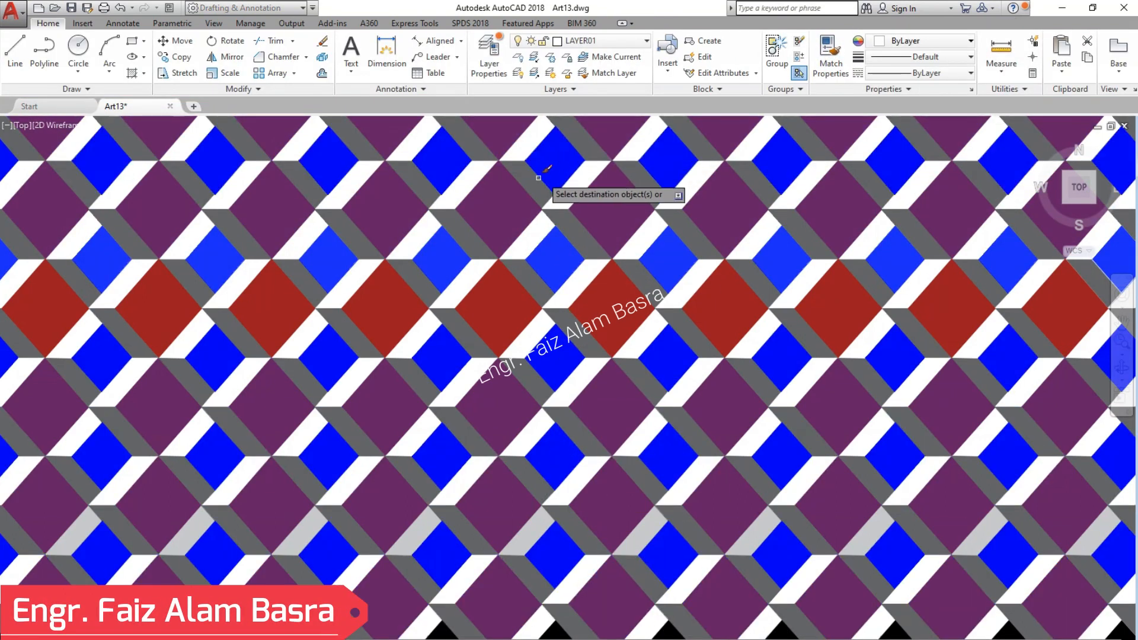
{"action": "scroll", "coordinate": [555, 167], "scroll_direction": "down", "scroll_amount": 4}
{"action": "left_click", "coordinate": [365, 356]}
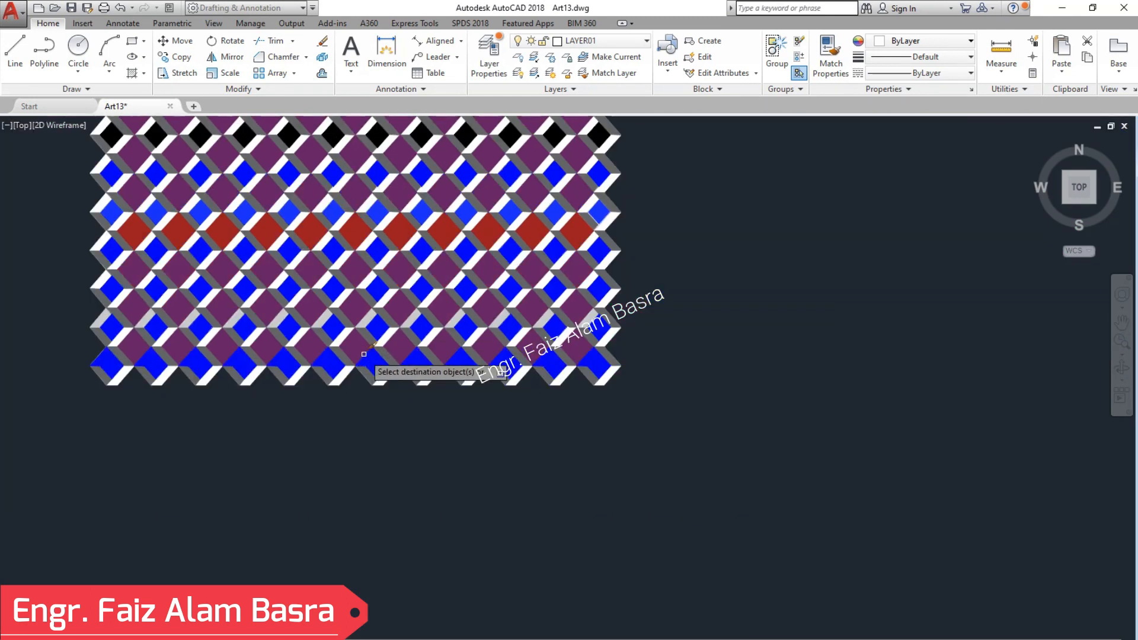
{"action": "left_click", "coordinate": [380, 136]}
{"action": "key", "text": "Escape"}
{"action": "scroll", "coordinate": [240, 123], "scroll_direction": "up", "scroll_amount": 4}
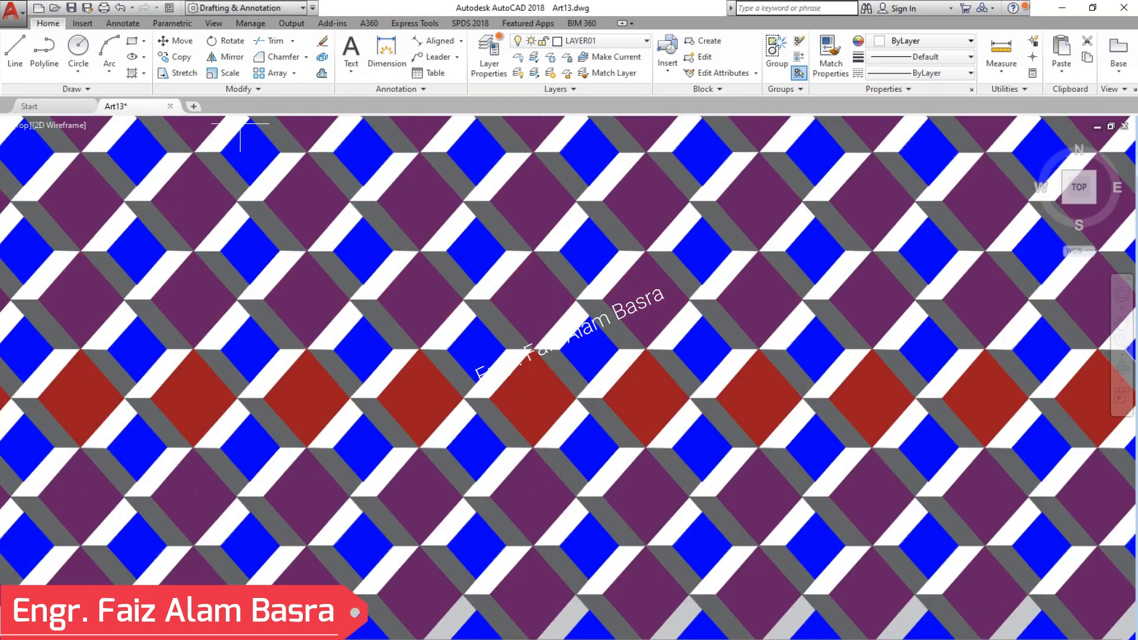
Step: Match the red diamond row to the hatch properties of the purple row above it
{"action": "left_click", "coordinate": [831, 56]}
{"action": "left_click", "coordinate": [687, 285]}
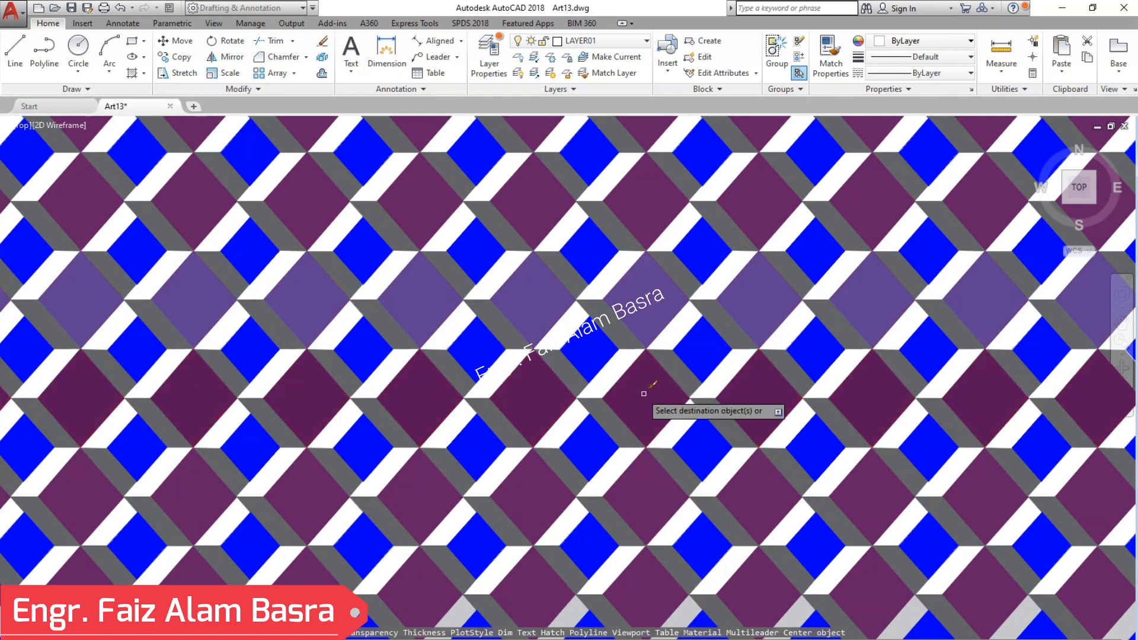
{"action": "left_click", "coordinate": [643, 394]}
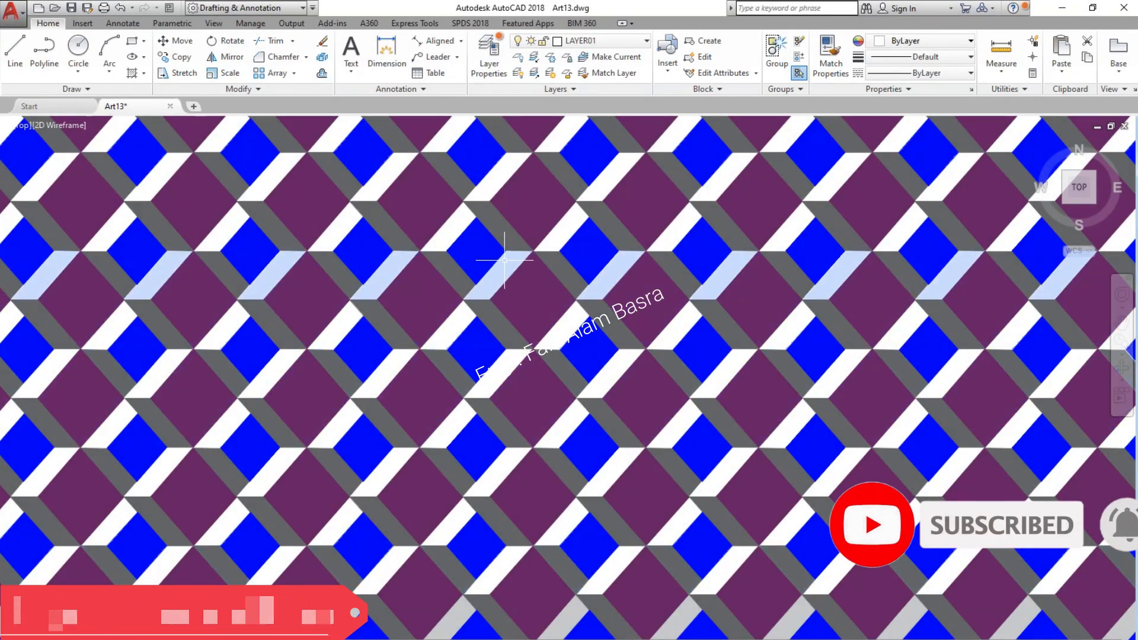
Step: Recolor one row of white slanted strips to the light cream palette colour
{"action": "left_click", "coordinate": [502, 274]}
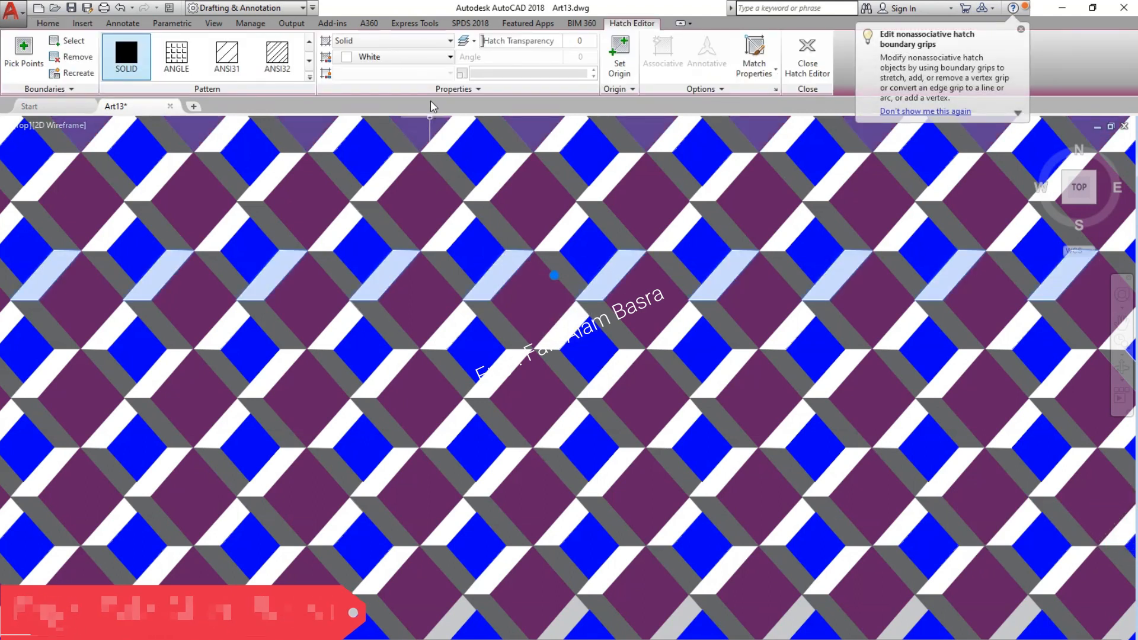
{"action": "left_click", "coordinate": [451, 58]}
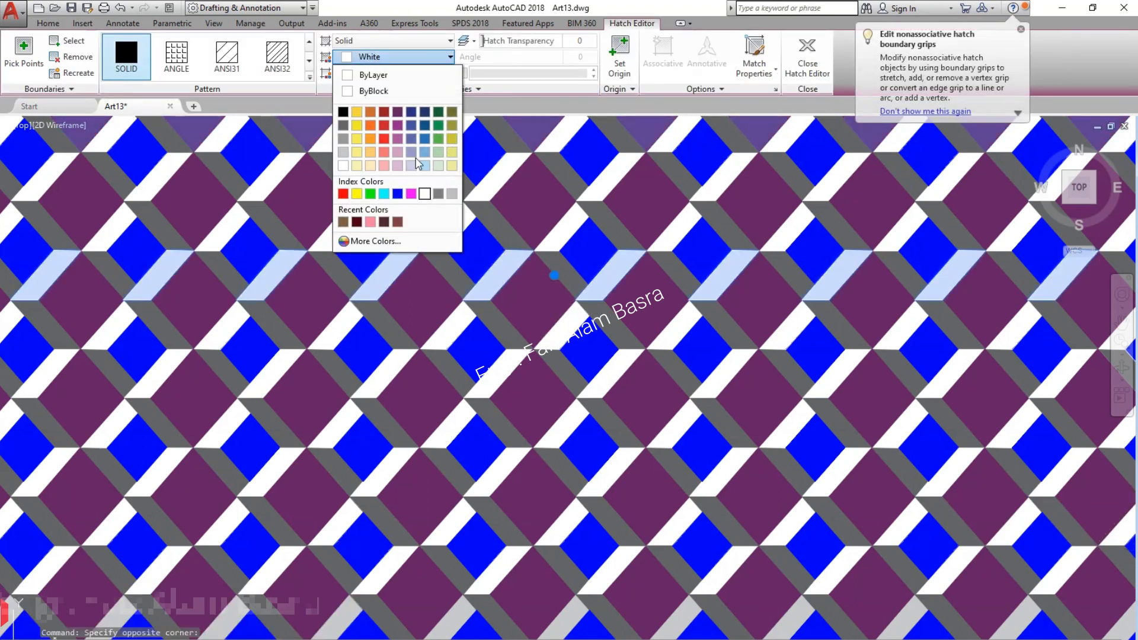
{"action": "left_click", "coordinate": [371, 165]}
{"action": "key", "text": "Escape"}
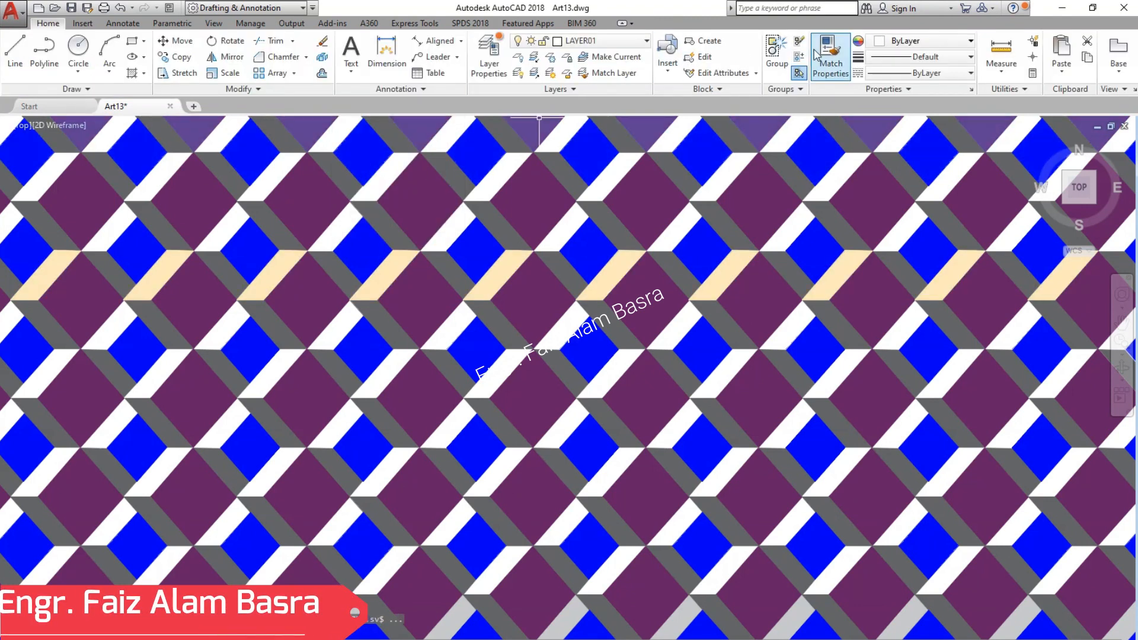
Step: Copy the cream strips' properties onto the rows of white slanted strips above and below with Match Properties
{"action": "left_click", "coordinate": [465, 251]}
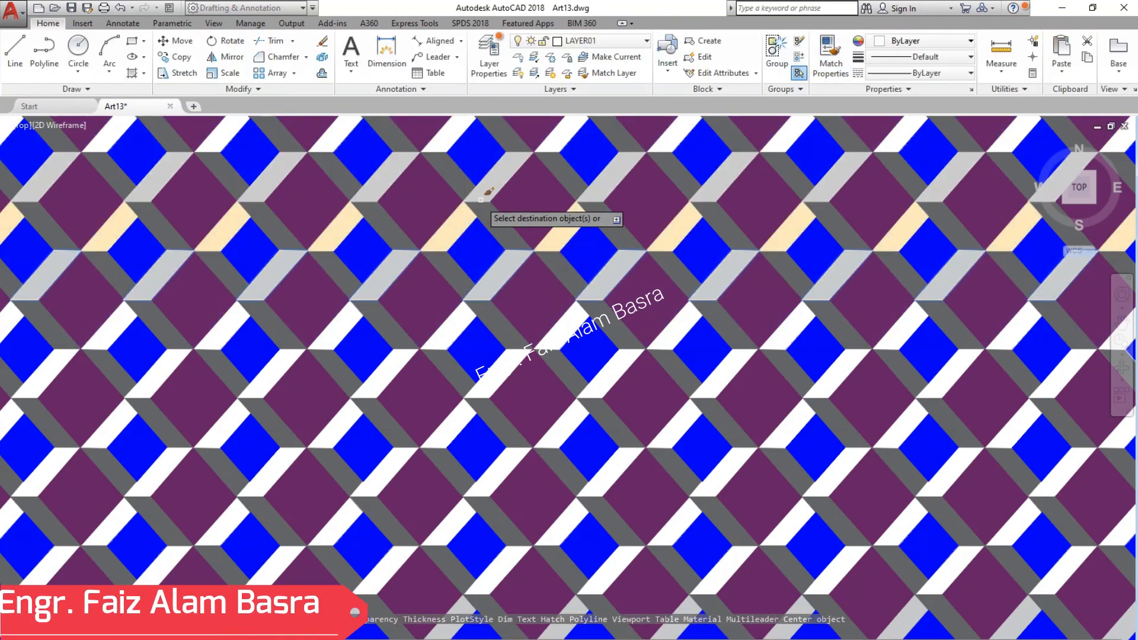
{"action": "left_click", "coordinate": [476, 222]}
{"action": "left_click", "coordinate": [453, 323]}
{"action": "left_click", "coordinate": [454, 423]}
{"action": "left_click", "coordinate": [468, 511]}
{"action": "left_click", "coordinate": [477, 473]}
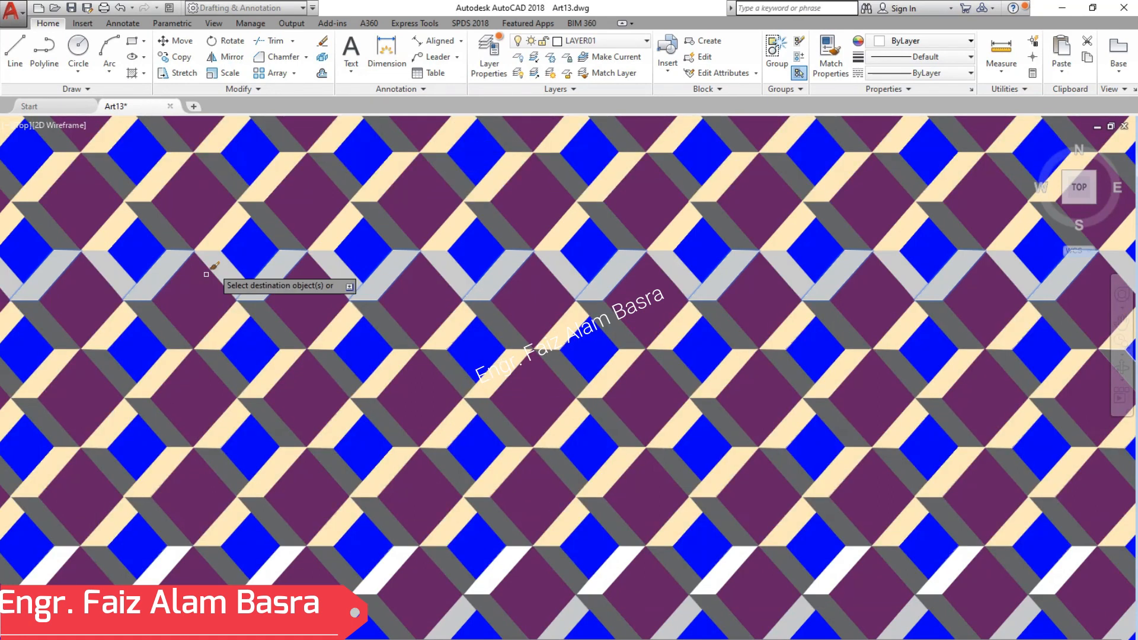
{"action": "left_click", "coordinate": [501, 593]}
{"action": "left_click", "coordinate": [567, 626]}
{"action": "key", "text": "Escape"}
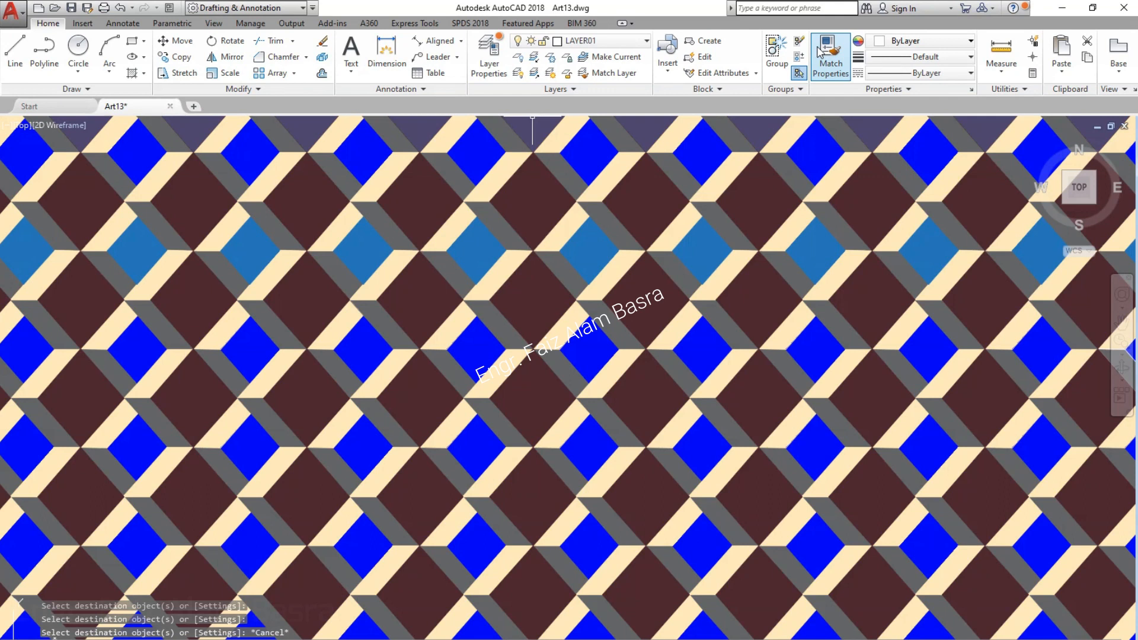
Step: Match the bright blue diamond rows above and below to the medium blue diamond row's hatch properties
{"action": "left_click", "coordinate": [820, 52]}
{"action": "left_click", "coordinate": [483, 242]}
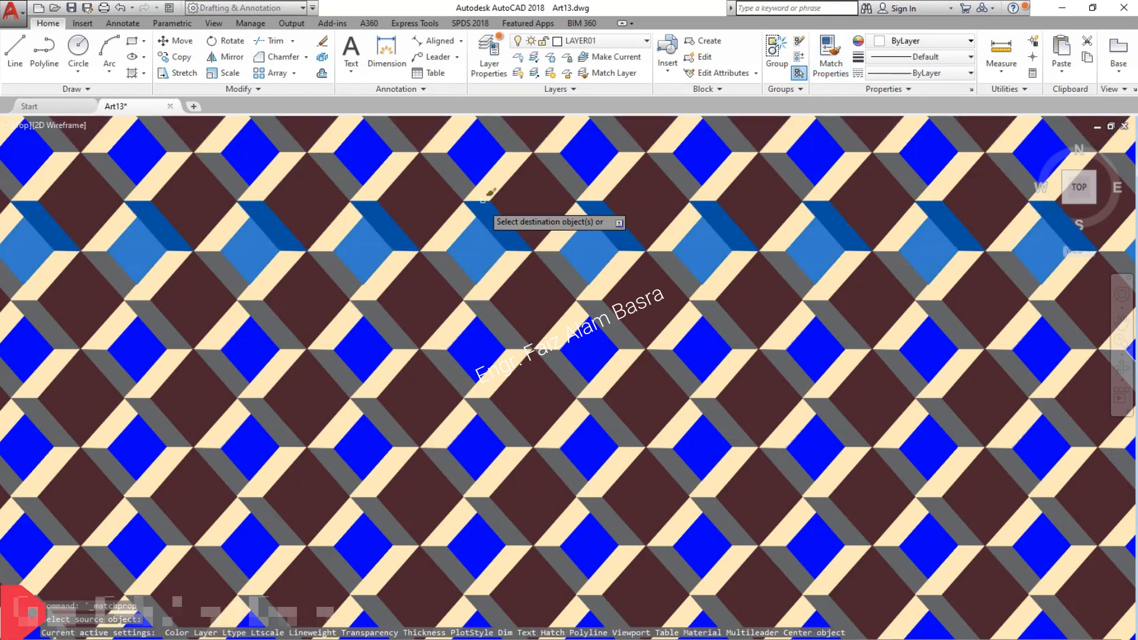
{"action": "left_click", "coordinate": [483, 168]}
{"action": "left_click", "coordinate": [481, 371]}
{"action": "left_click", "coordinate": [490, 454]}
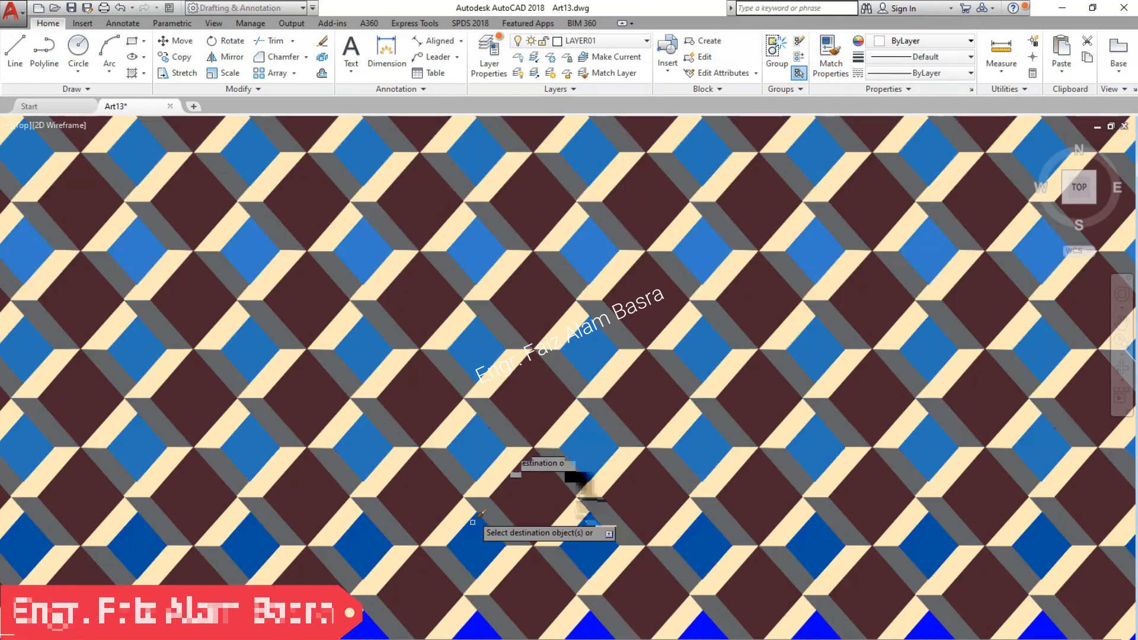
{"action": "left_click", "coordinate": [480, 560]}
{"action": "left_click", "coordinate": [476, 630]}
{"action": "key", "text": "Escape"}
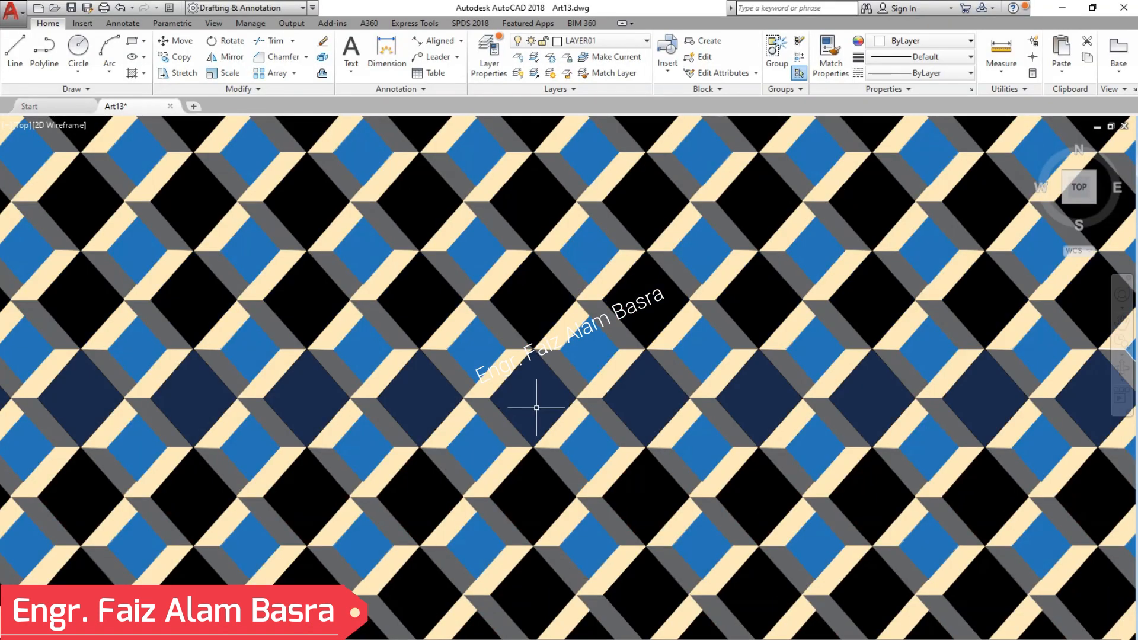
Step: Match the remaining row of large purple diamonds near the pattern's lower edge to the large black diamonds
{"action": "scroll", "coordinate": [345, 355], "scroll_direction": "up", "scroll_amount": 4}
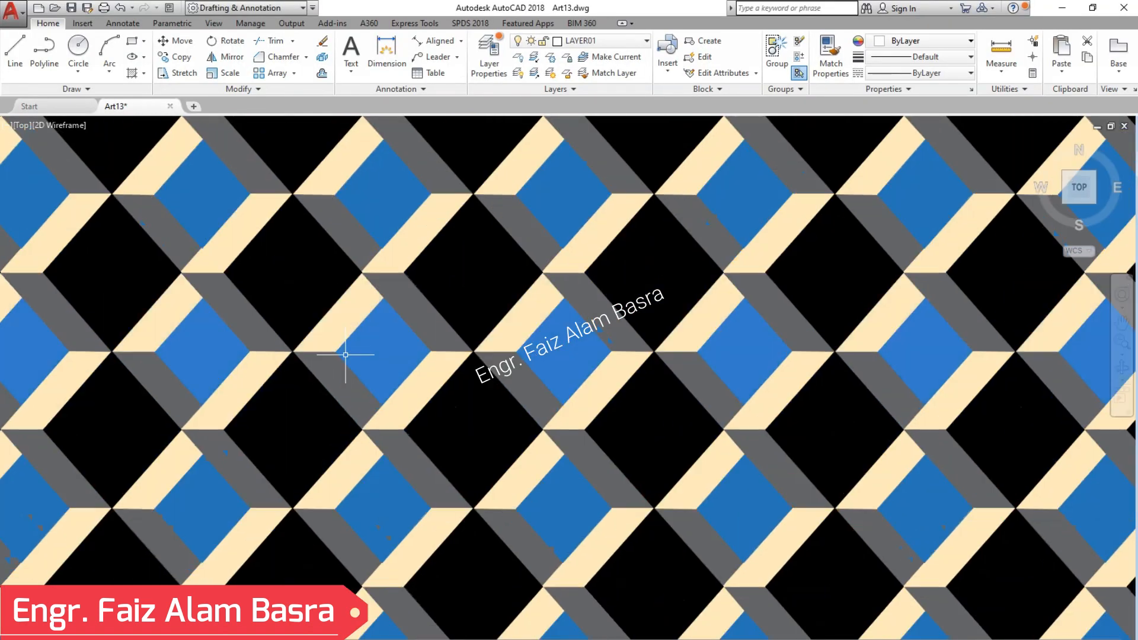
{"action": "scroll", "coordinate": [345, 355], "scroll_direction": "down", "scroll_amount": 4}
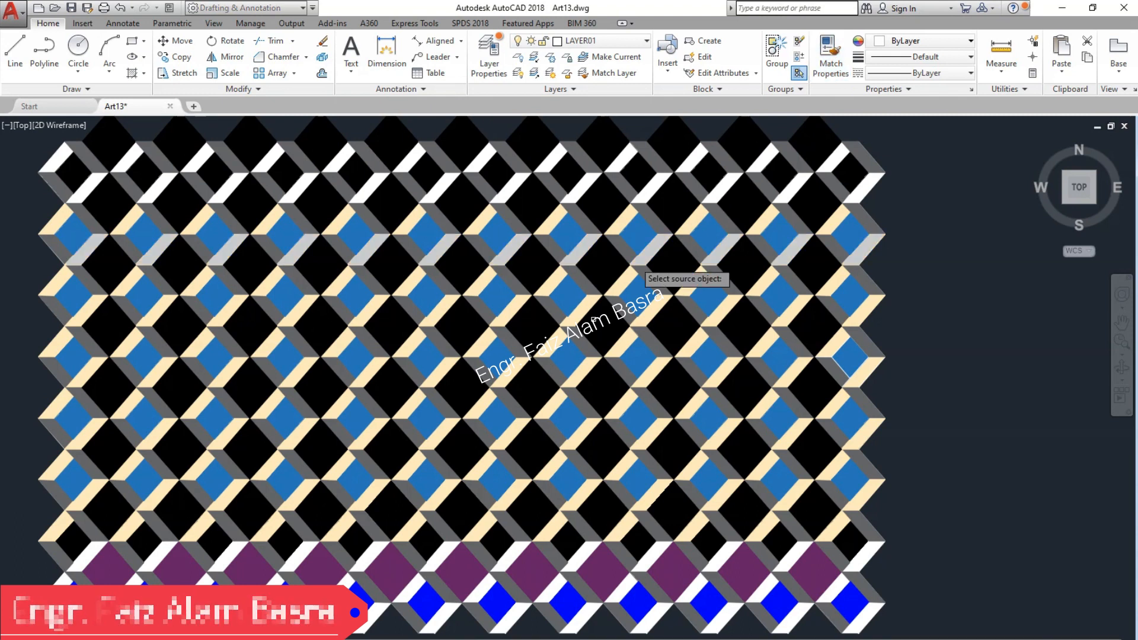
{"action": "left_click", "coordinate": [532, 514]}
{"action": "left_click", "coordinate": [532, 564]}
{"action": "key", "text": "Return"}
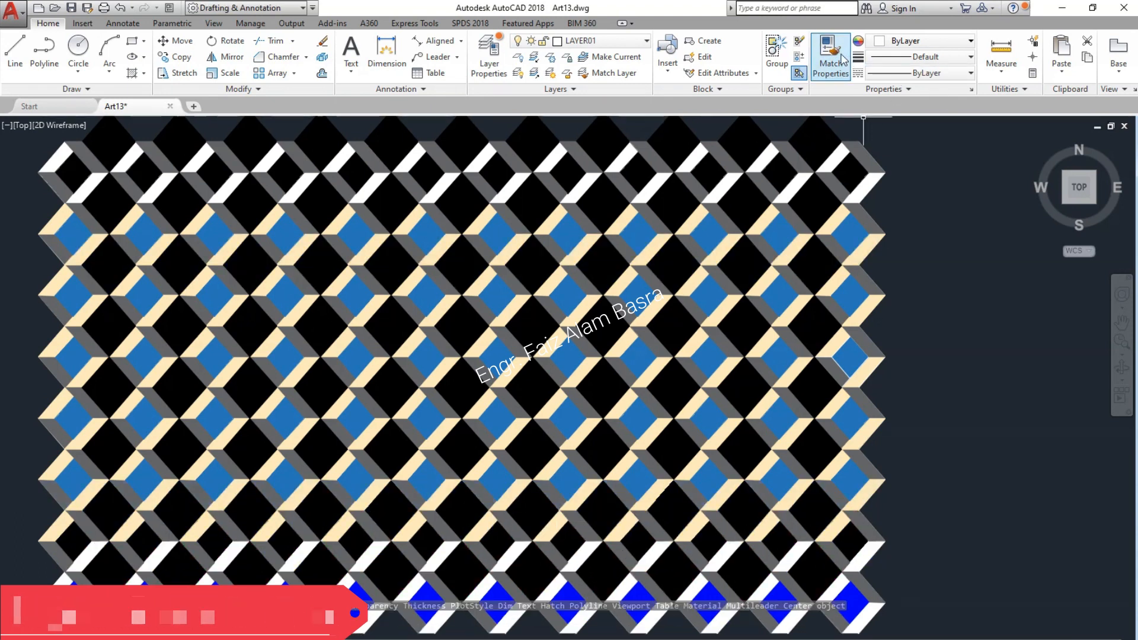
Step: Match the lowest row of bright blue diamonds to the small black diamonds' hatch properties
{"action": "left_click", "coordinate": [831, 56]}
{"action": "left_click", "coordinate": [503, 558]}
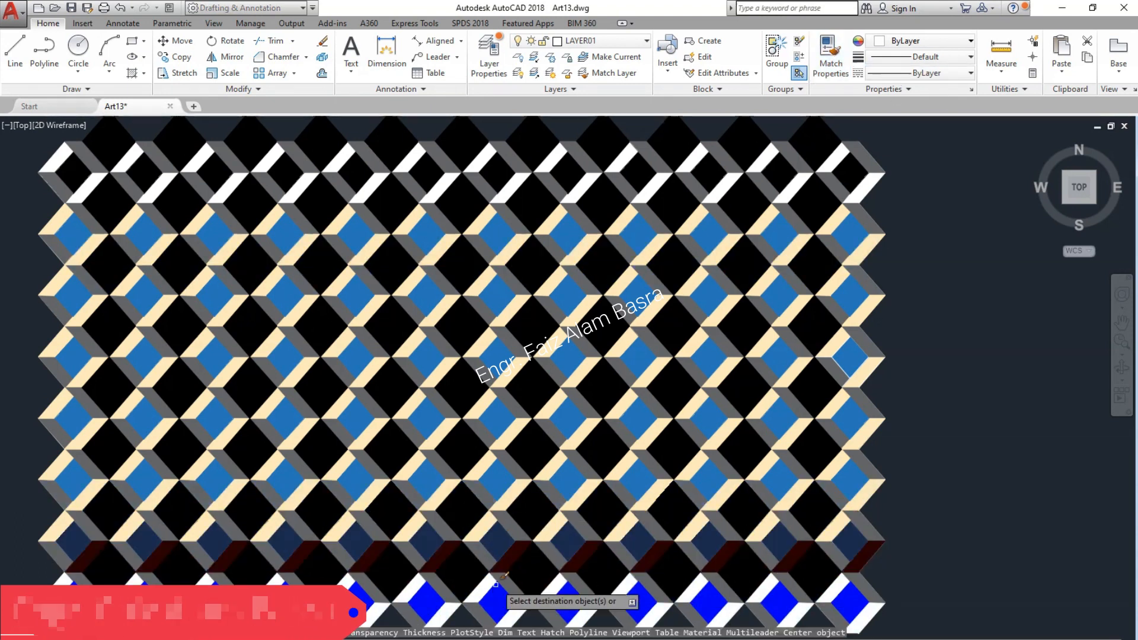
{"action": "left_click", "coordinate": [497, 598]}
{"action": "left_click", "coordinate": [497, 601]}
{"action": "key", "text": "Escape"}
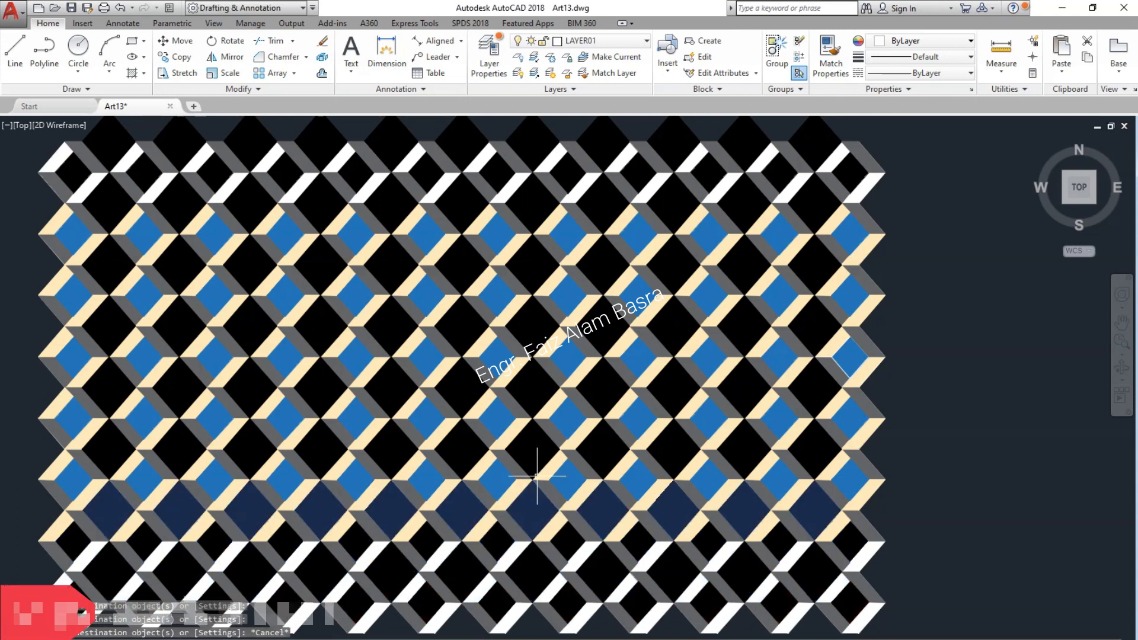
Step: Copy the medium blue diamonds' properties onto the remaining rows of small black diamonds at the pattern's upper and lower edges
{"action": "left_click", "coordinate": [830, 56]}
{"action": "left_click", "coordinate": [502, 241]}
{"action": "left_click", "coordinate": [492, 178]}
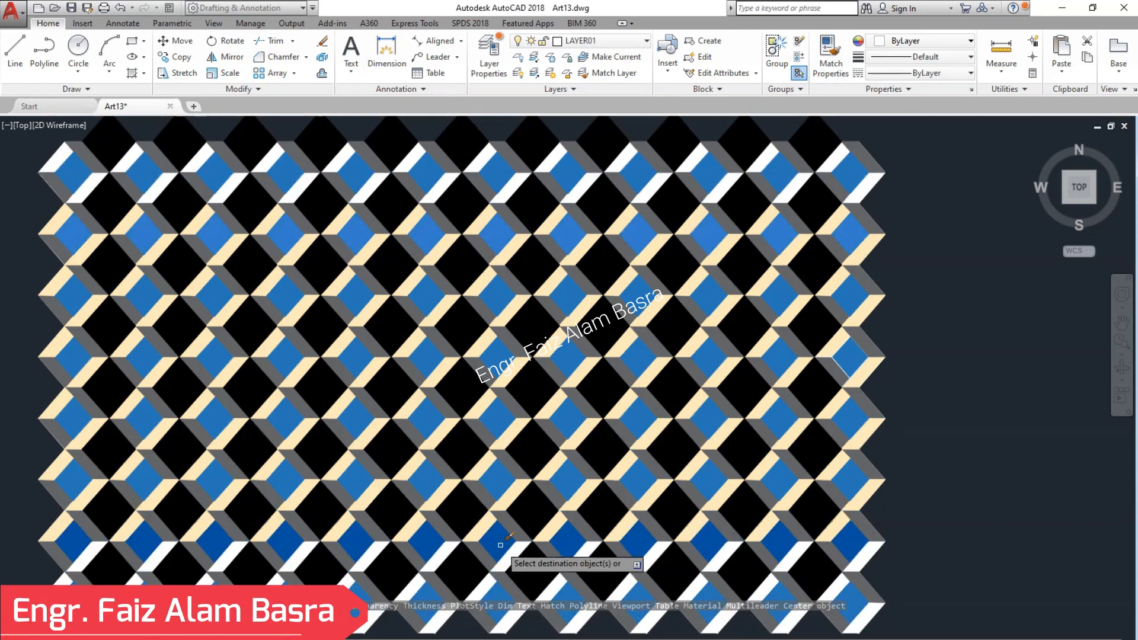
Step: Change the hatch colour of a middle row of small blue diamonds to Cyan
{"action": "scroll", "coordinate": [177, 427], "scroll_direction": "up", "scroll_amount": 2}
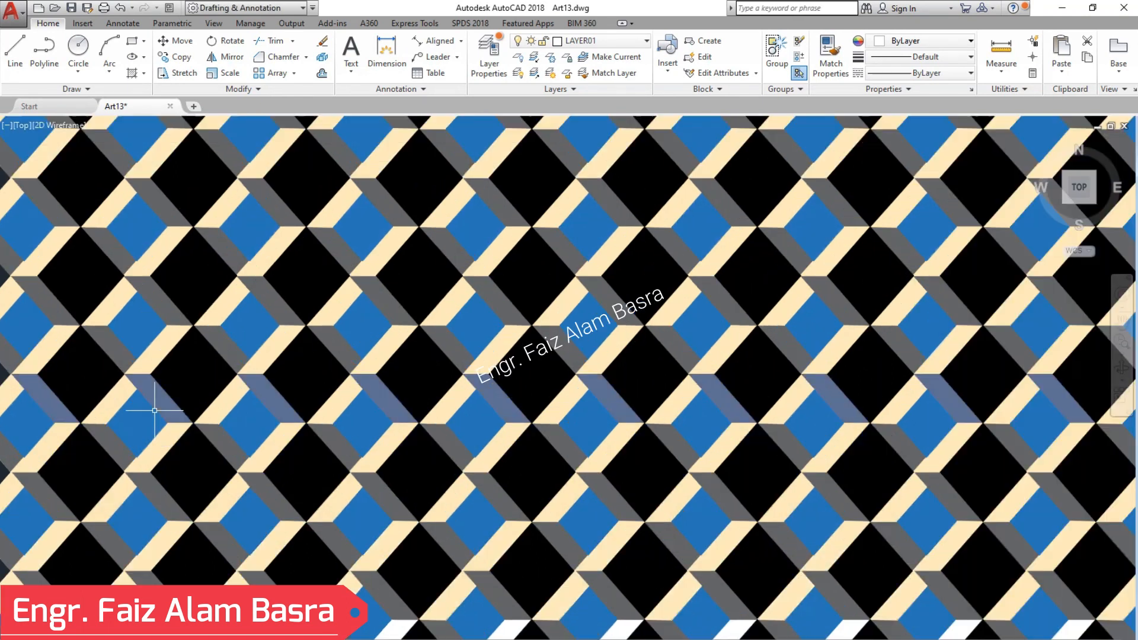
{"action": "scroll", "coordinate": [255, 483], "scroll_direction": "up", "scroll_amount": 2}
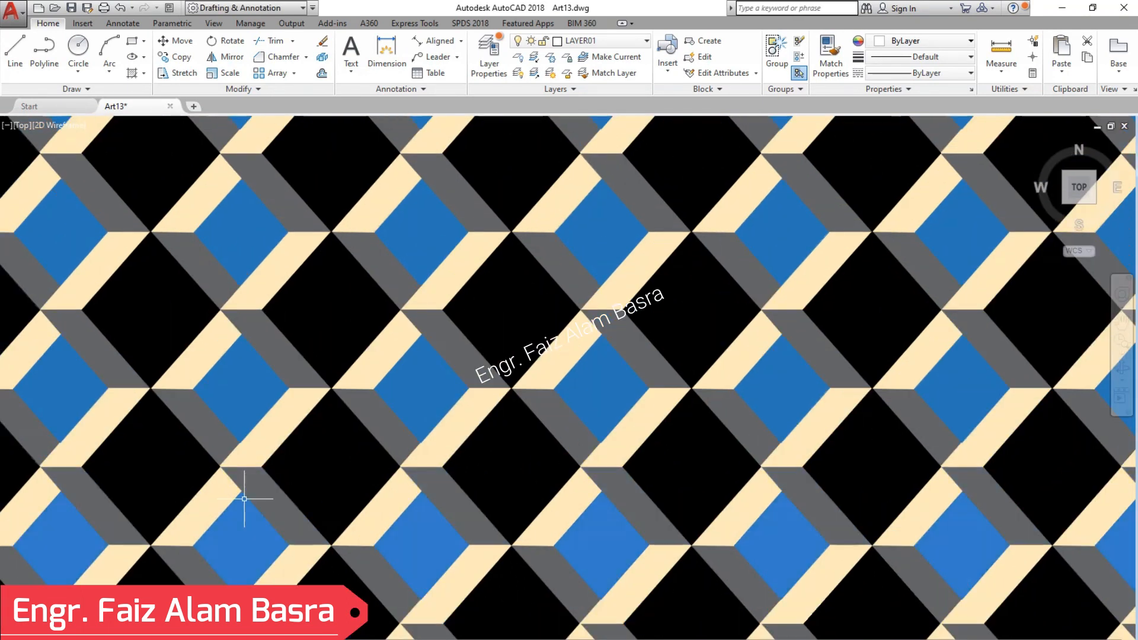
{"action": "left_click", "coordinate": [503, 237]}
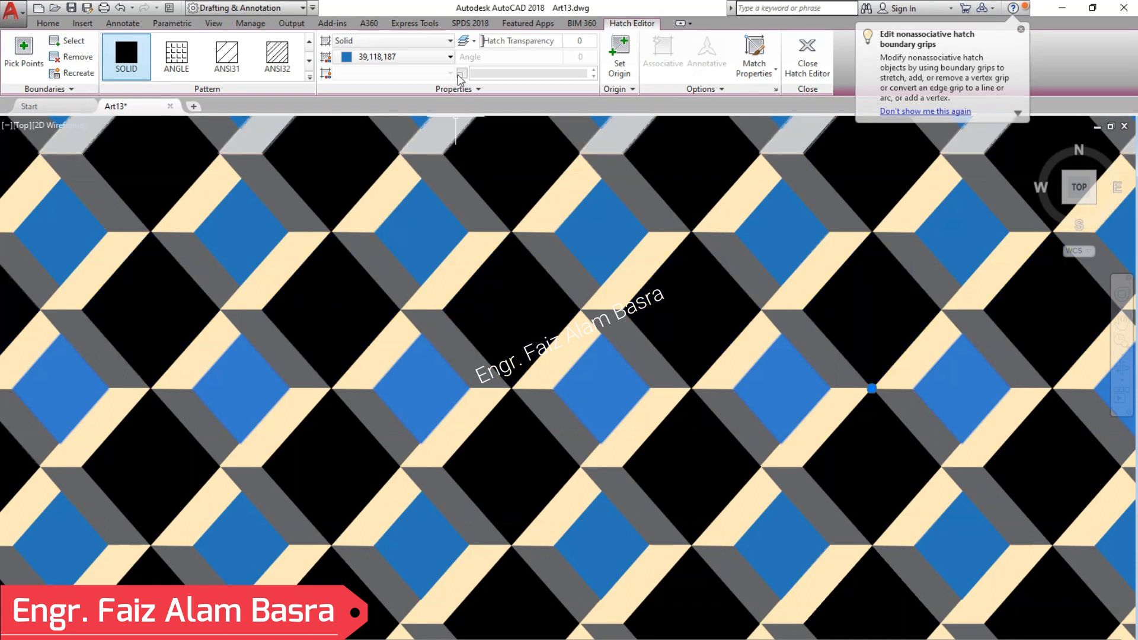
{"action": "left_click", "coordinate": [450, 57]}
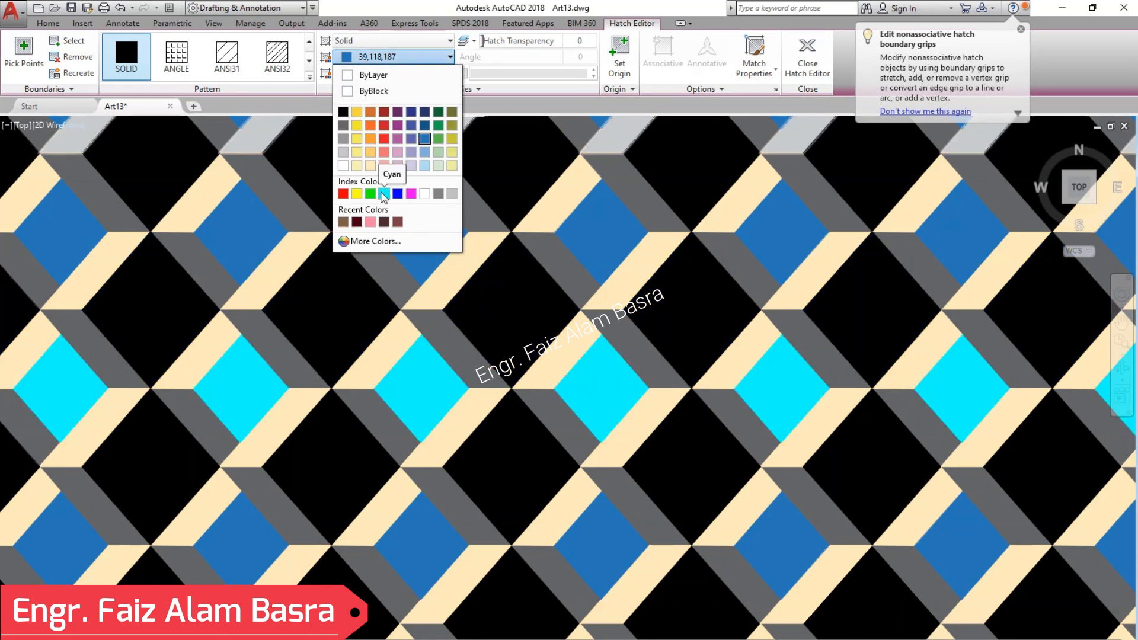
{"action": "left_click", "coordinate": [384, 194]}
{"action": "left_click", "coordinate": [807, 65]}
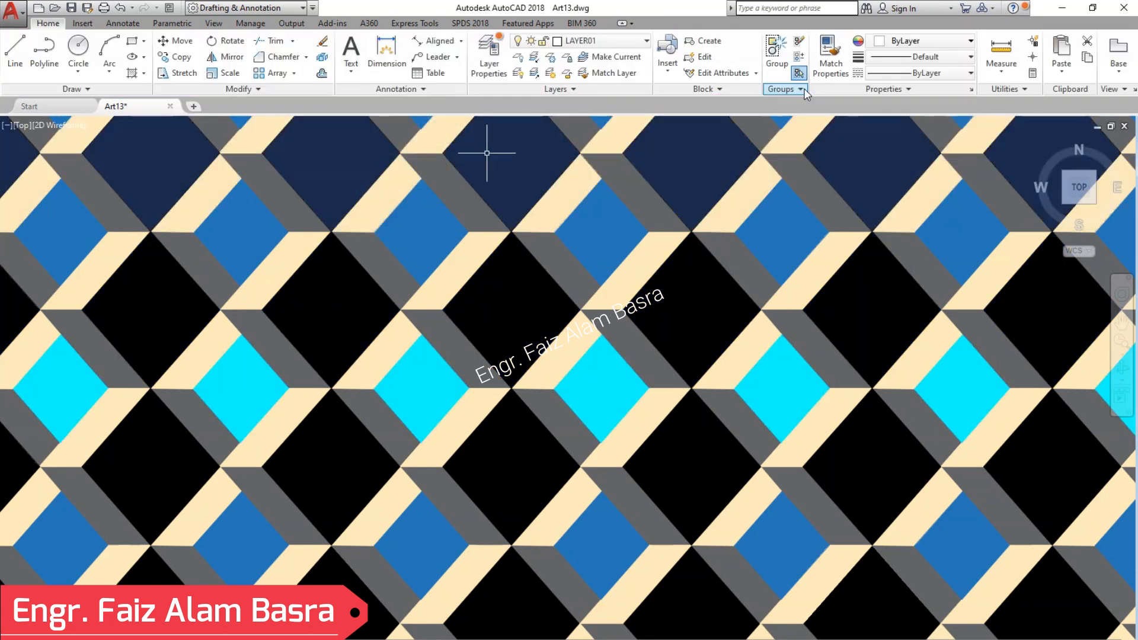
Step: Match the small blue diamond rows above and below to the cyan diamond row's hatch properties
{"action": "left_click", "coordinate": [828, 51]}
{"action": "scroll", "coordinate": [436, 432], "scroll_direction": "down", "scroll_amount": 2}
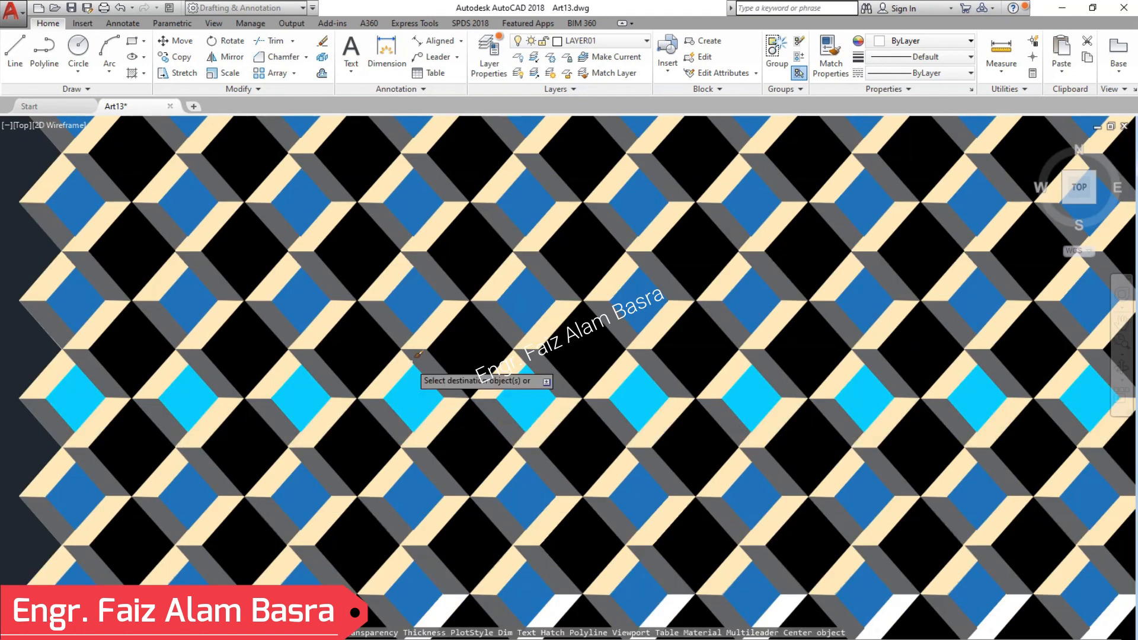
{"action": "left_click", "coordinate": [408, 145]}
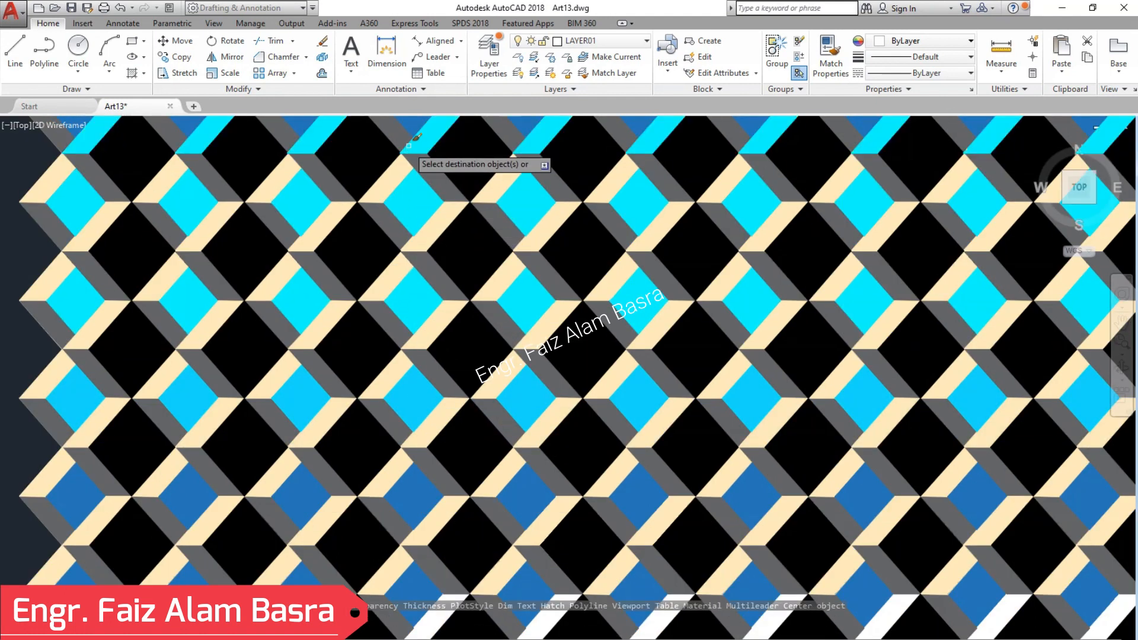
{"action": "left_click", "coordinate": [413, 487]}
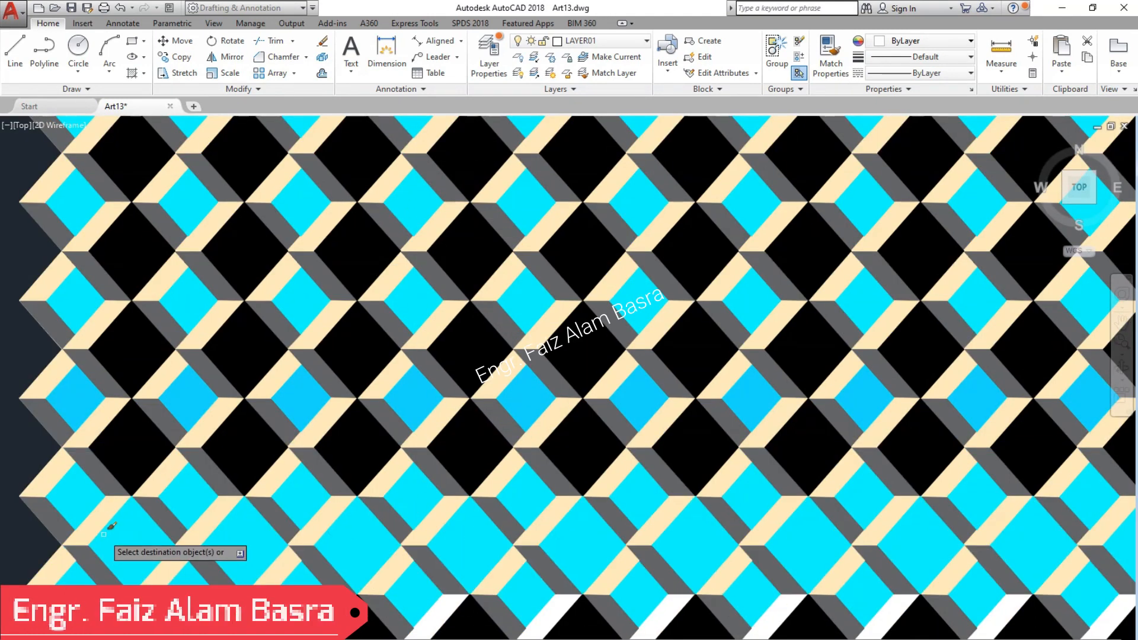
{"action": "key", "text": "Escape"}
Step: Copy the cyan diamonds' properties onto the remaining small blue diamond rows at the pattern's upper and lower edges
{"action": "scroll", "coordinate": [305, 396], "scroll_direction": "down", "scroll_amount": 2}
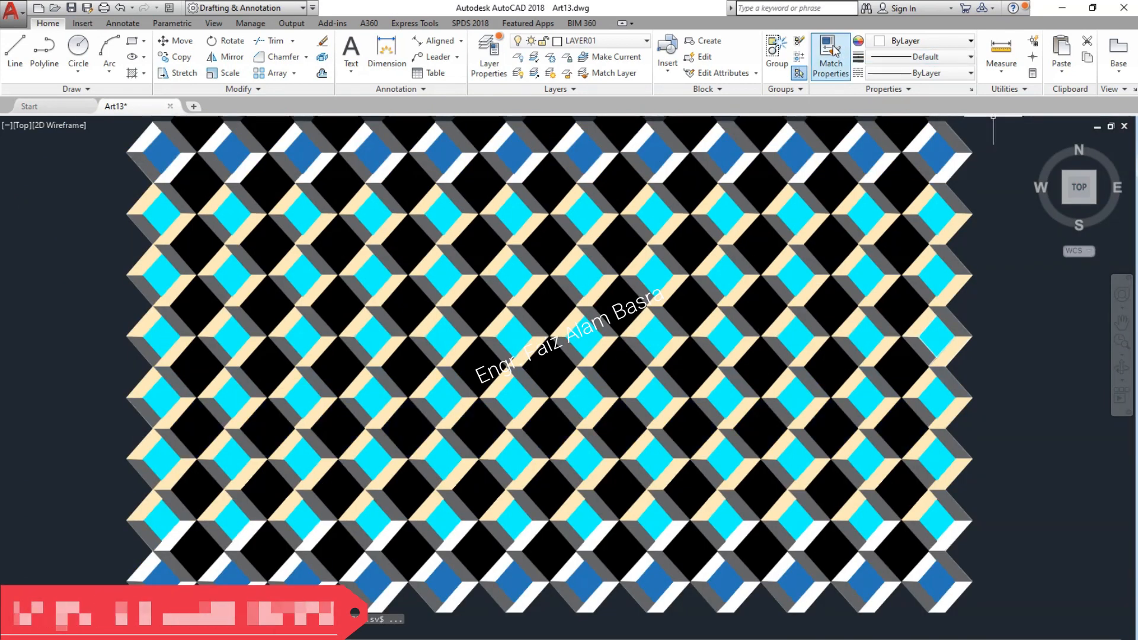
{"action": "left_click", "coordinate": [835, 51]}
{"action": "left_click", "coordinate": [648, 212]}
{"action": "left_click", "coordinate": [657, 161]}
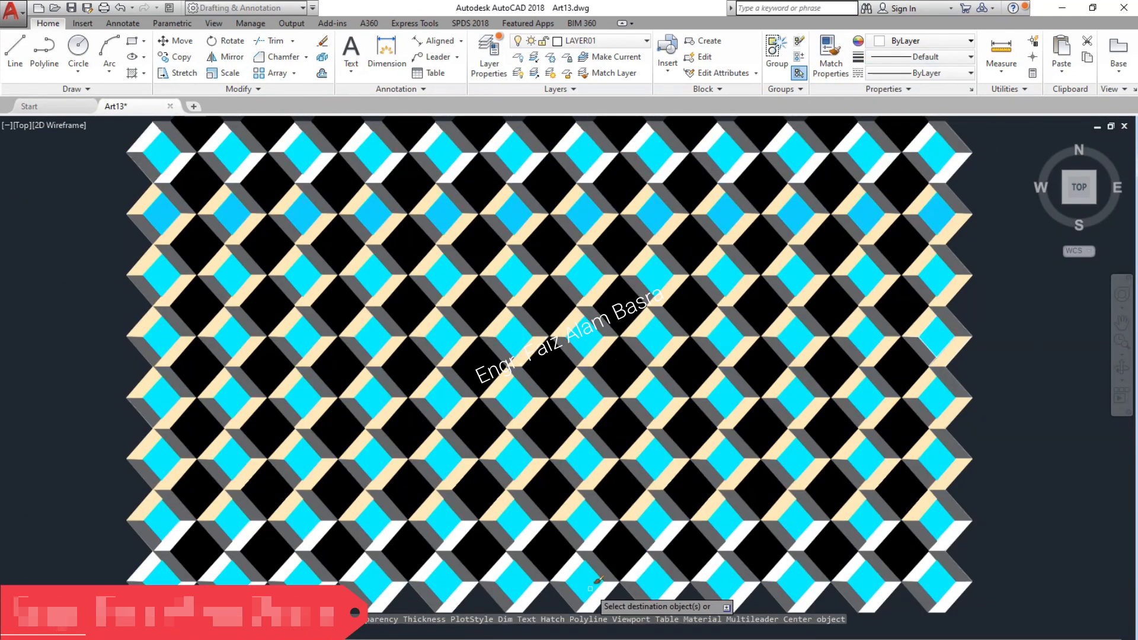
{"action": "scroll", "coordinate": [656, 368], "scroll_direction": "down", "scroll_amount": 2}
{"action": "scroll", "coordinate": [682, 378], "scroll_direction": "up", "scroll_amount": 5}
{"action": "key", "text": "Escape"}
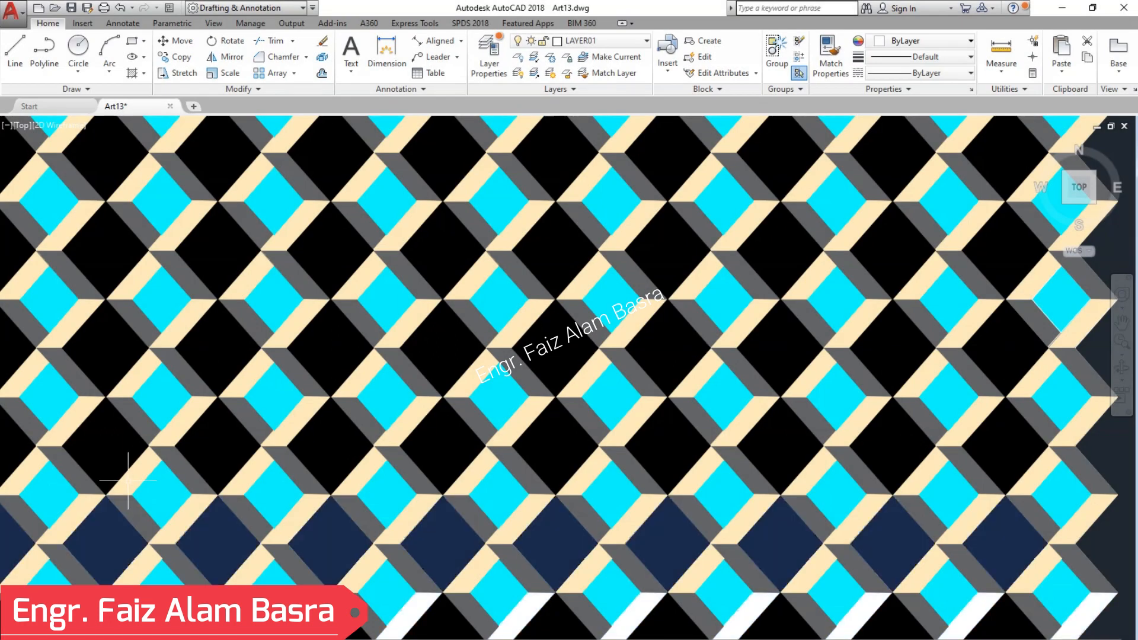
Step: Change the hatch colour of one row of cream bands on the diamonds' lower-right sides to 153,27,30
{"action": "left_click", "coordinate": [184, 229]}
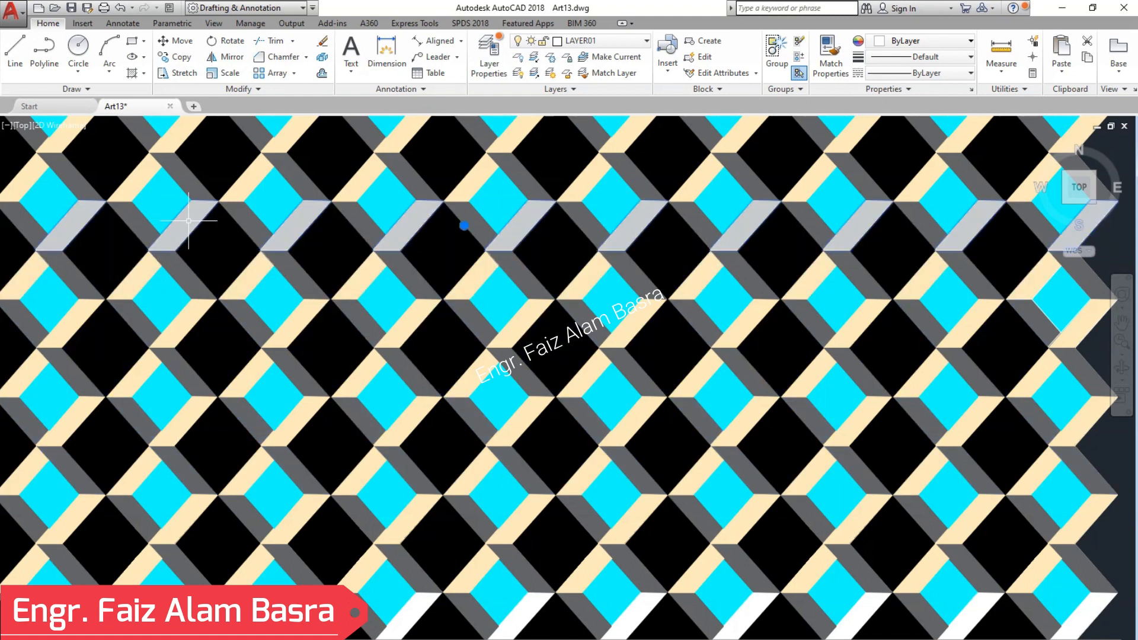
{"action": "left_click", "coordinate": [450, 57]}
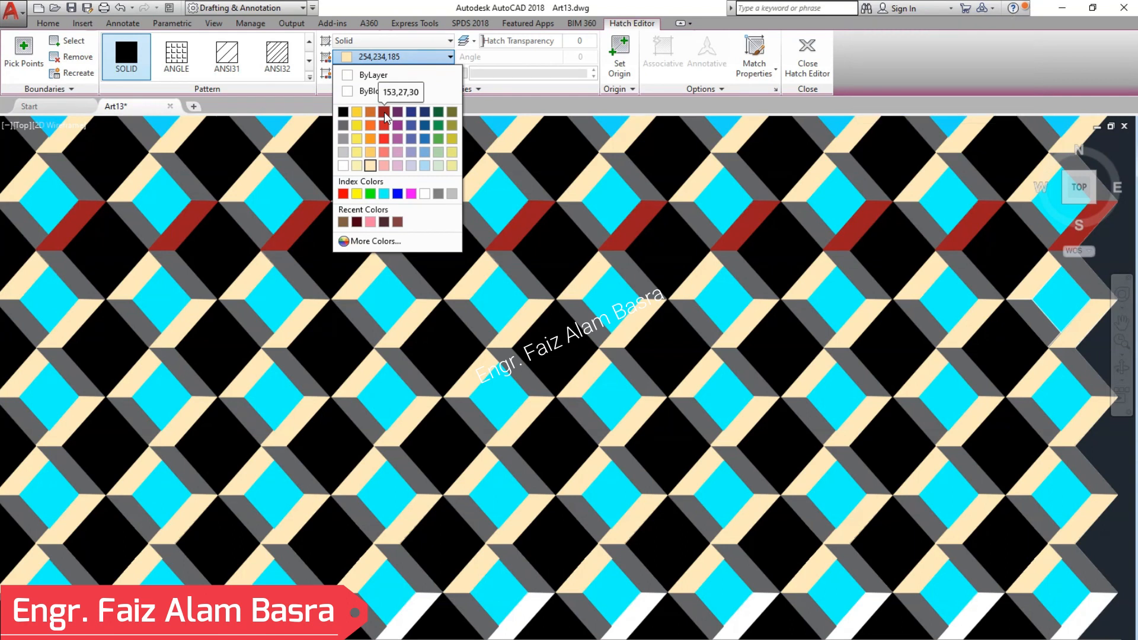
{"action": "left_click", "coordinate": [383, 112]}
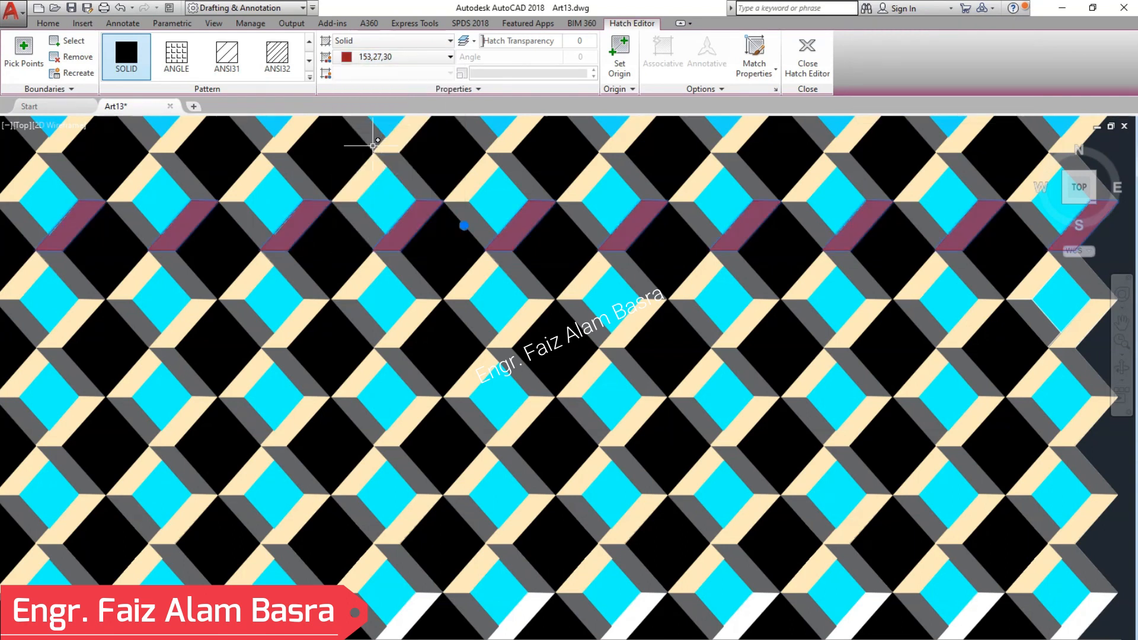
{"action": "key", "text": "Escape"}
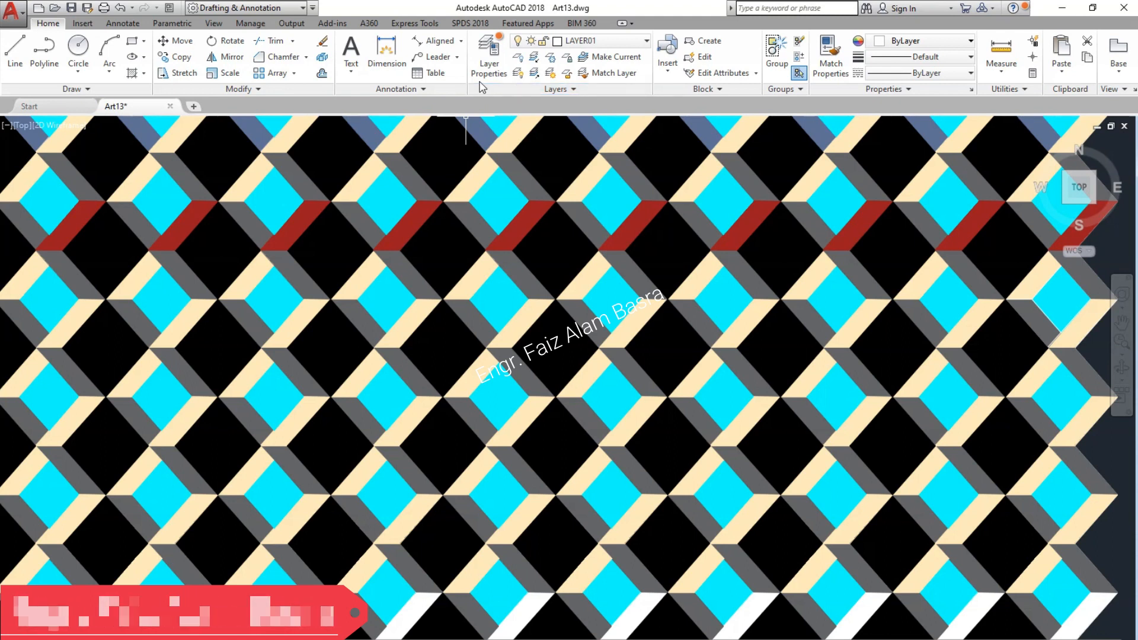
Step: Match all other lower-right cream and white bands of the pattern to the dark red band row
{"action": "left_click", "coordinate": [831, 60]}
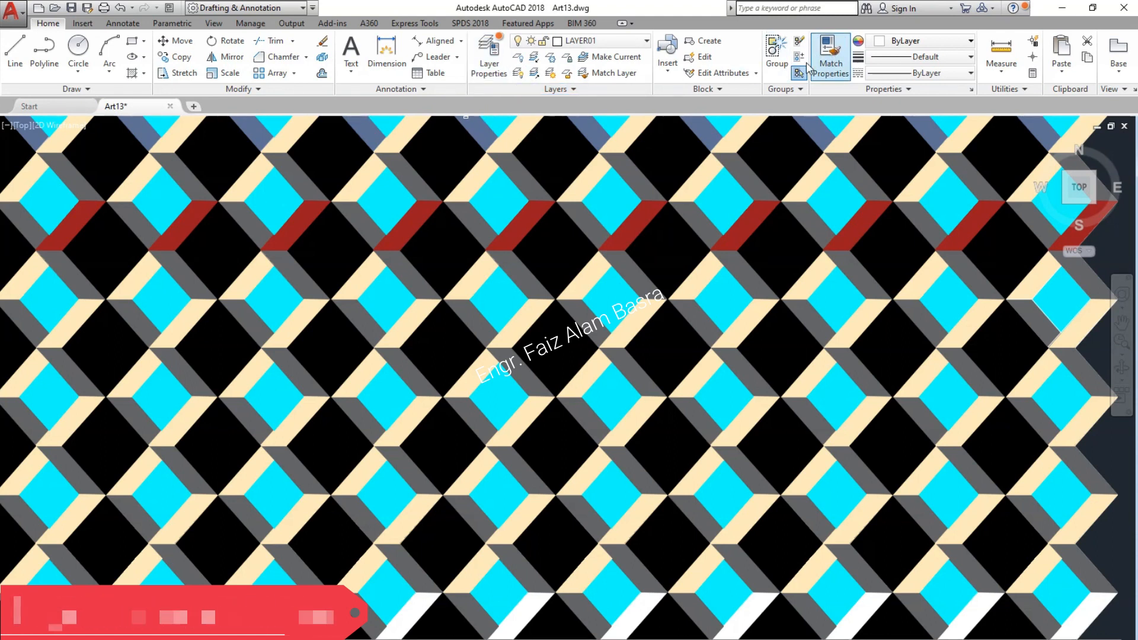
{"action": "left_click", "coordinate": [421, 215]}
{"action": "left_click", "coordinate": [400, 140]}
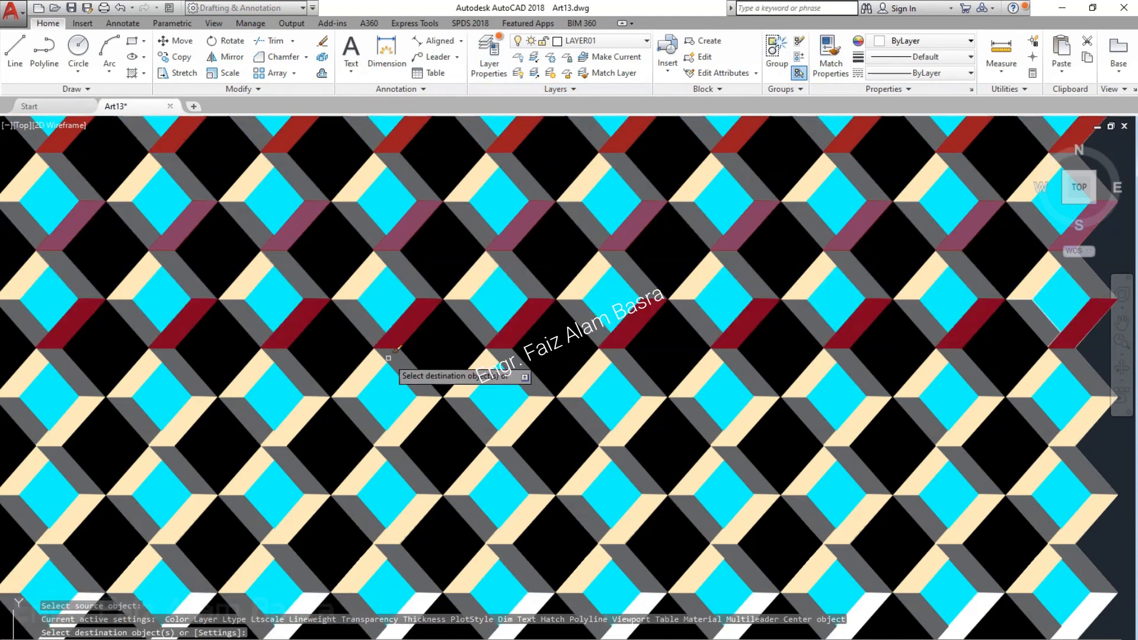
{"action": "left_click", "coordinate": [403, 328]}
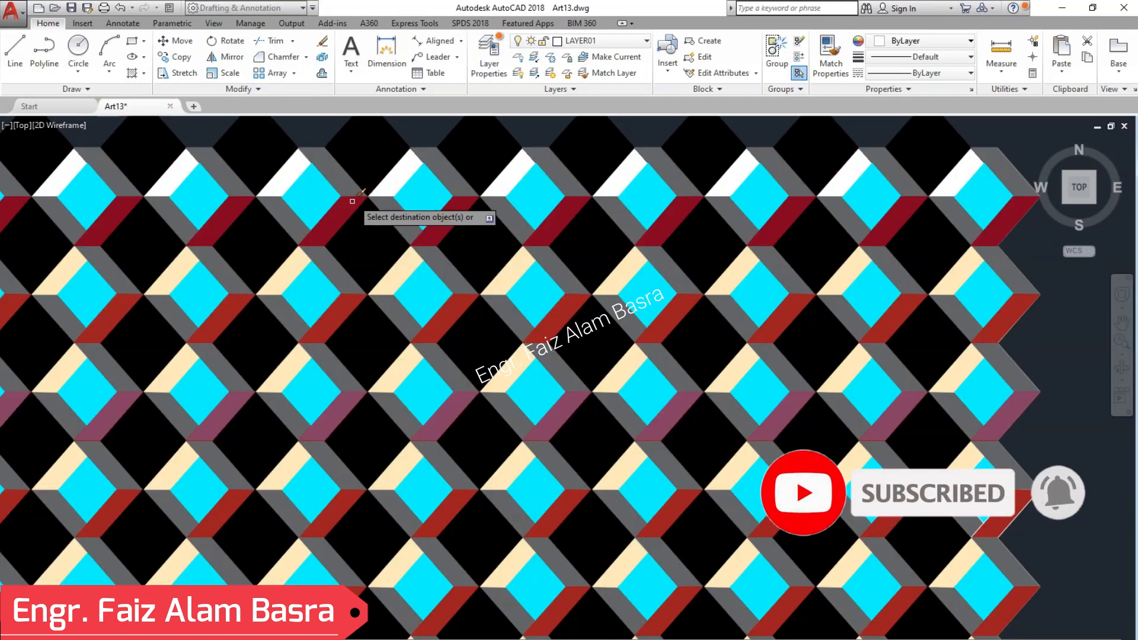
{"action": "scroll", "coordinate": [376, 186], "scroll_direction": "down", "scroll_amount": 4}
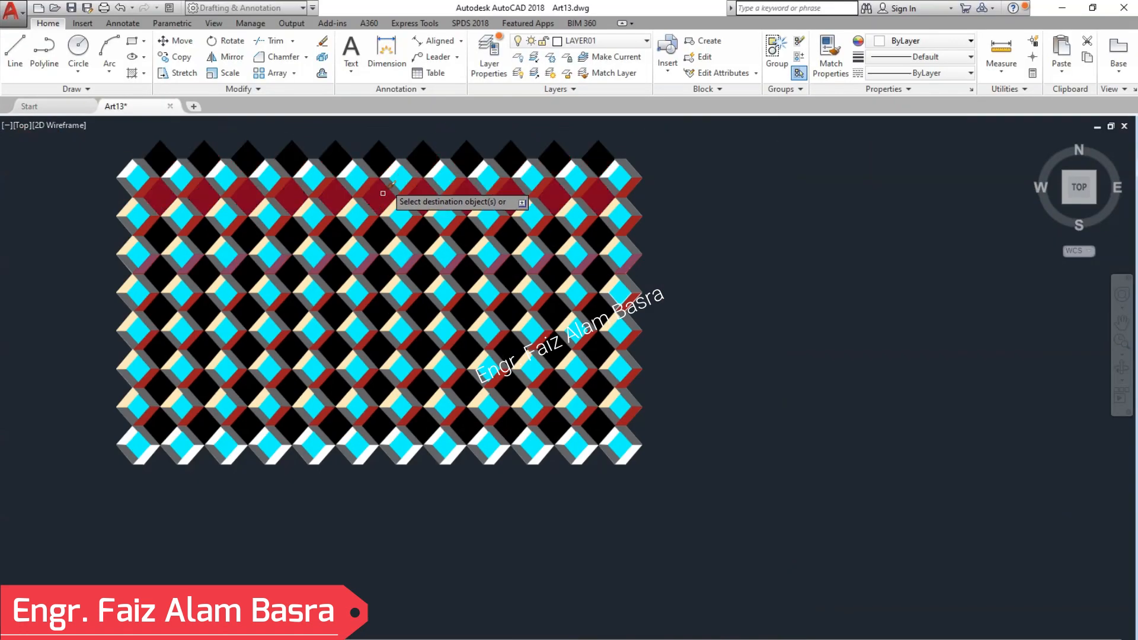
{"action": "scroll", "coordinate": [316, 468], "scroll_direction": "up", "scroll_amount": 6}
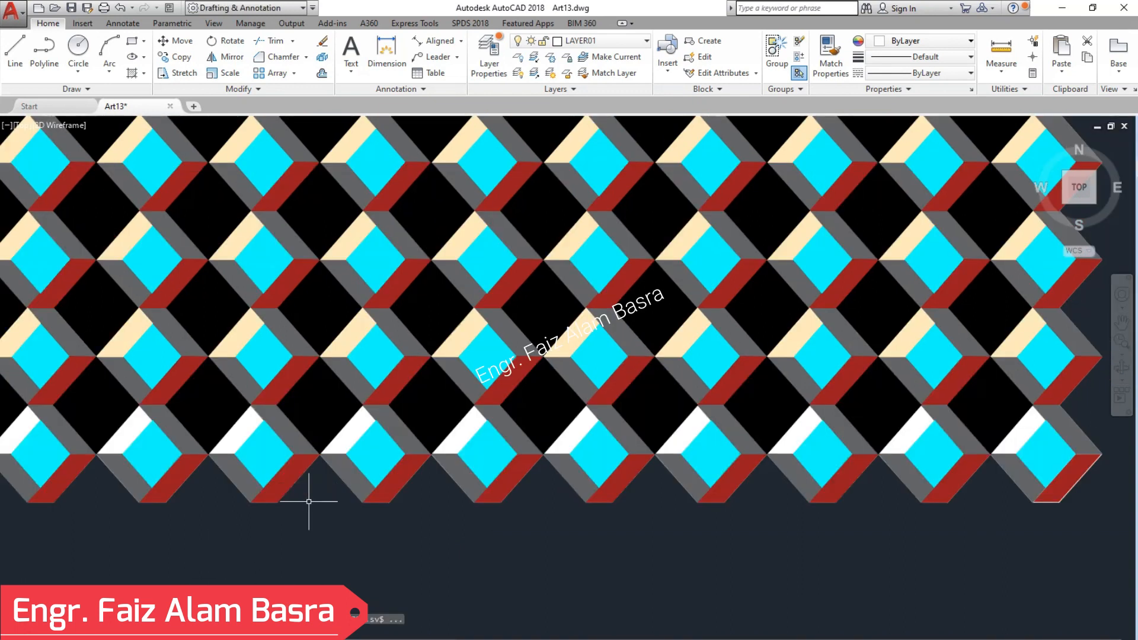
Step: Change one row of large black diamonds from a solid hatch to the DOTS pattern with scale 0.25
{"action": "scroll", "coordinate": [309, 530], "scroll_direction": "down", "scroll_amount": 2}
{"action": "scroll", "coordinate": [452, 448], "scroll_direction": "down", "scroll_amount": 2}
{"action": "scroll", "coordinate": [339, 281], "scroll_direction": "up", "scroll_amount": 2}
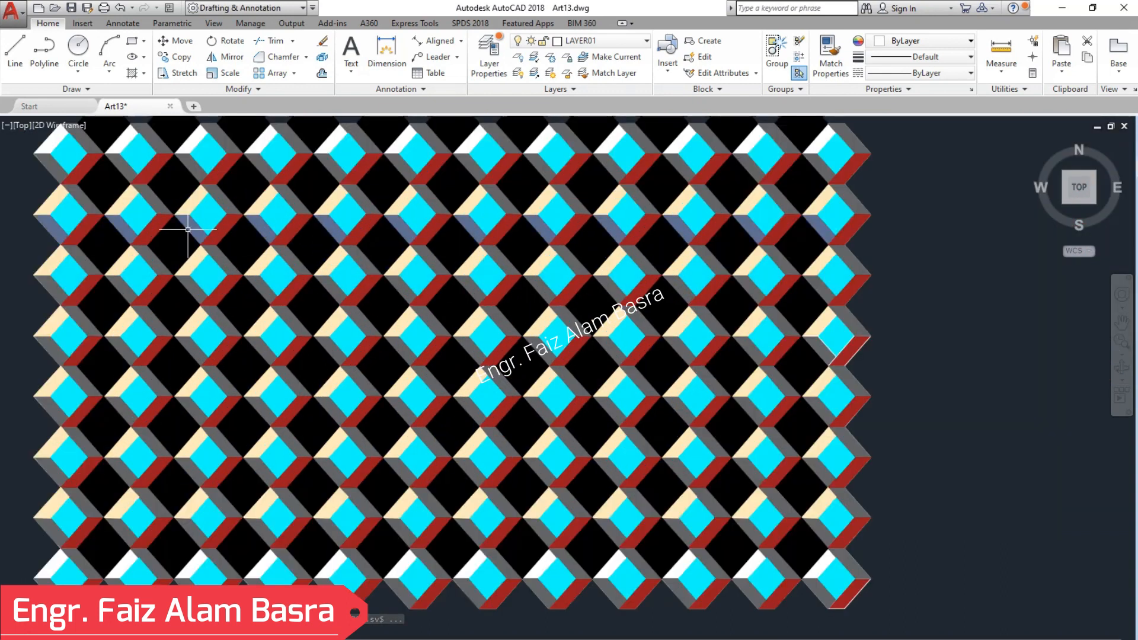
{"action": "scroll", "coordinate": [204, 236], "scroll_direction": "up", "scroll_amount": 2}
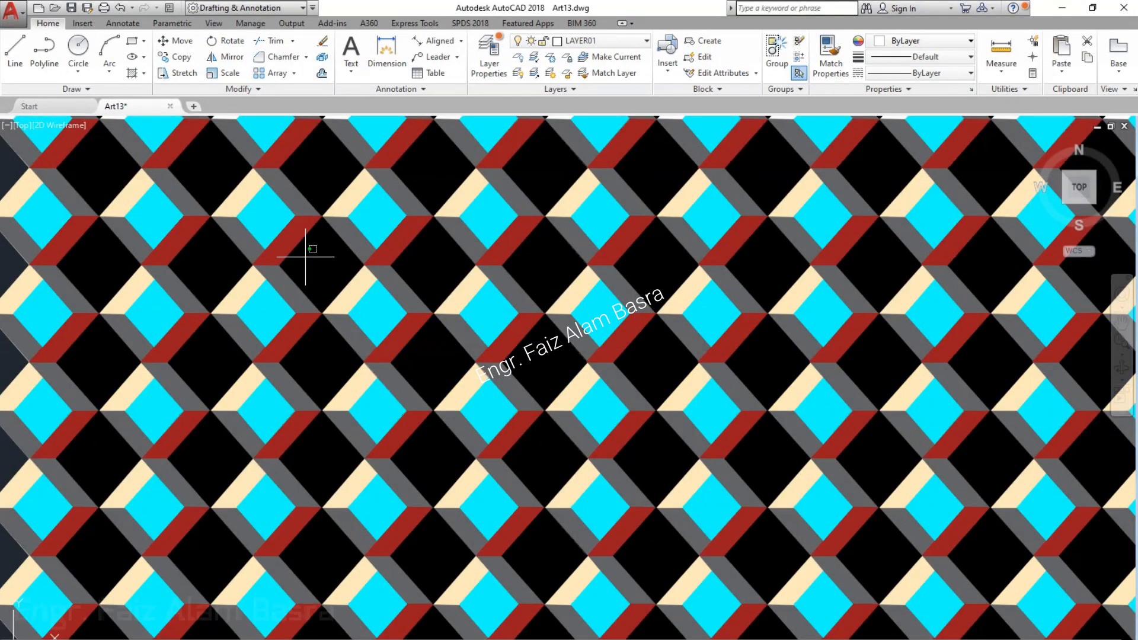
{"action": "left_click", "coordinate": [314, 252]}
{"action": "left_click", "coordinate": [449, 57]}
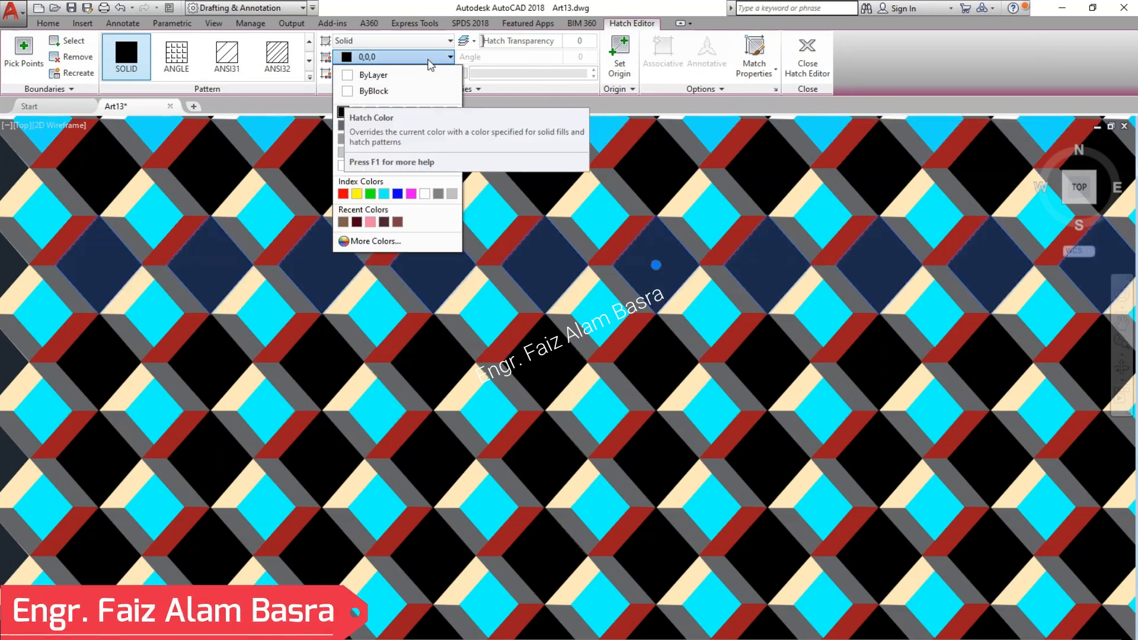
{"action": "left_click", "coordinate": [451, 57]}
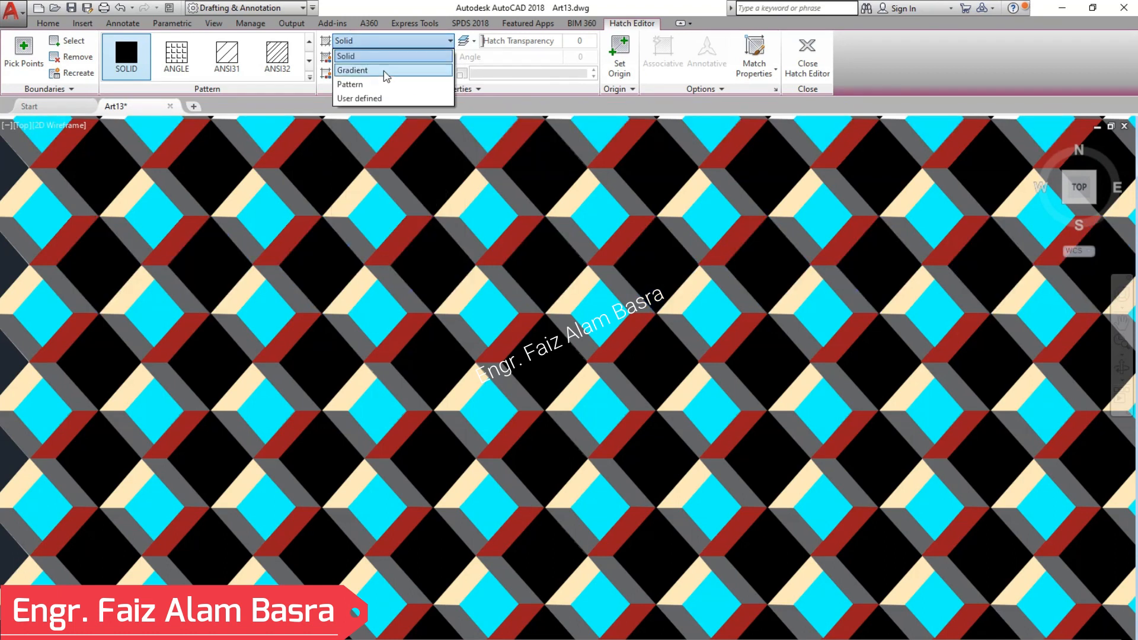
{"action": "left_click", "coordinate": [373, 85]}
{"action": "scroll", "coordinate": [221, 65], "scroll_direction": "up", "scroll_amount": 5}
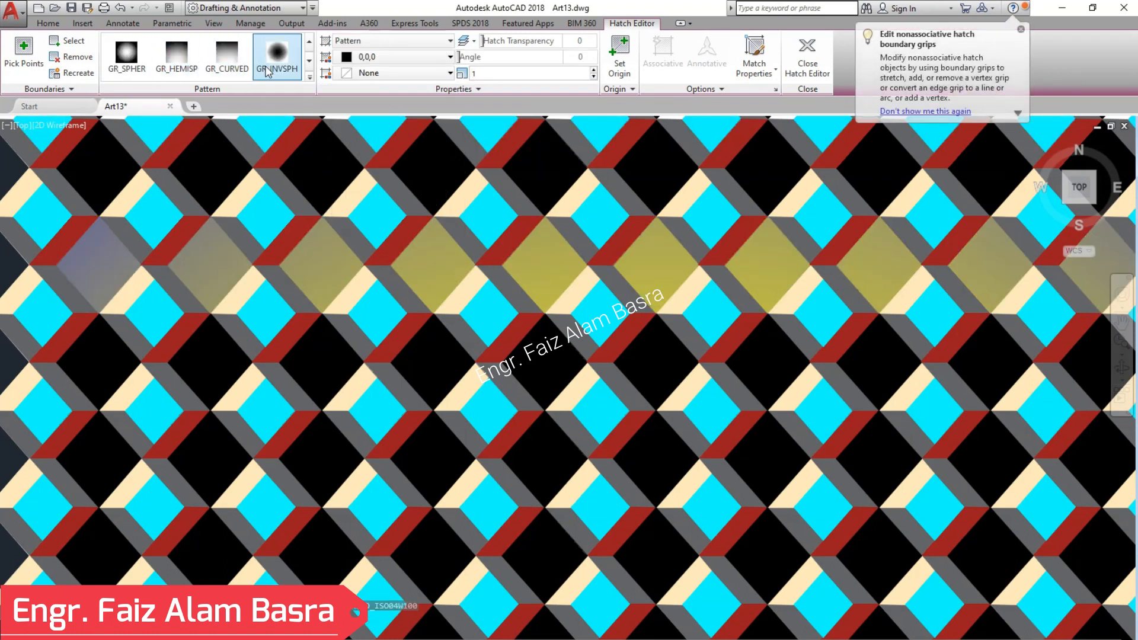
{"action": "scroll", "coordinate": [228, 61], "scroll_direction": "up", "scroll_amount": 1}
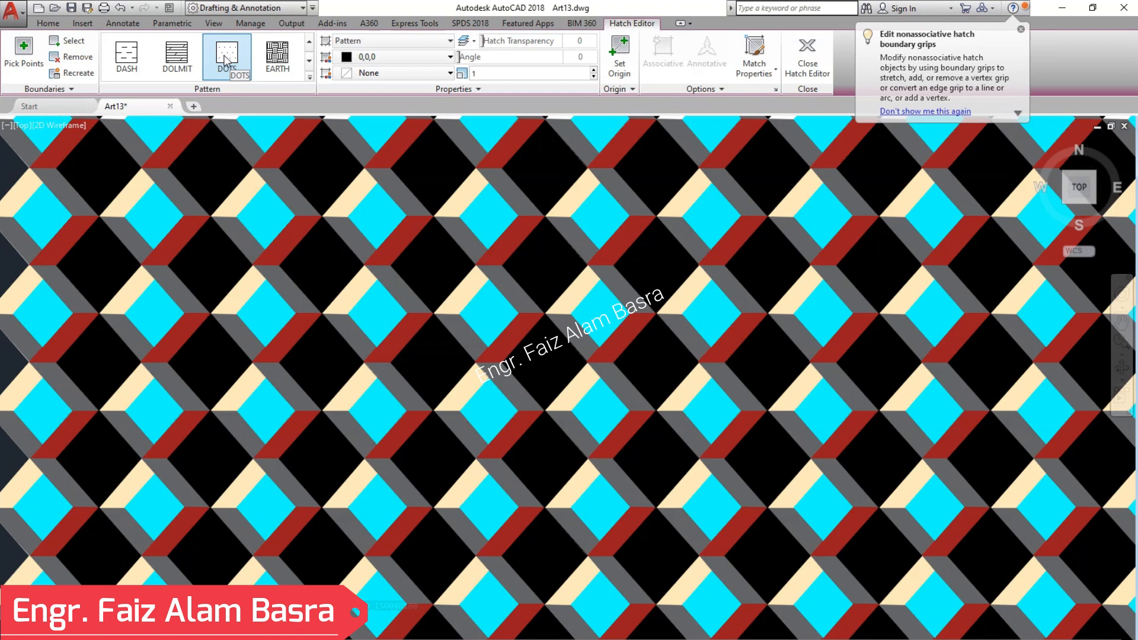
{"action": "left_click", "coordinate": [240, 59]}
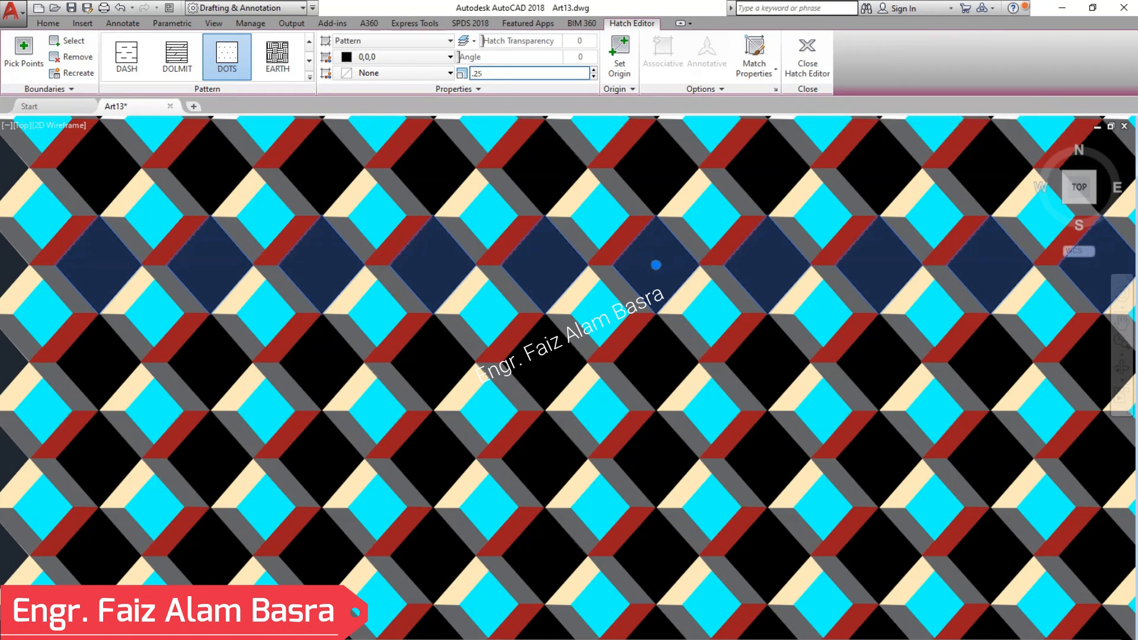
{"action": "key", "text": "Escape"}
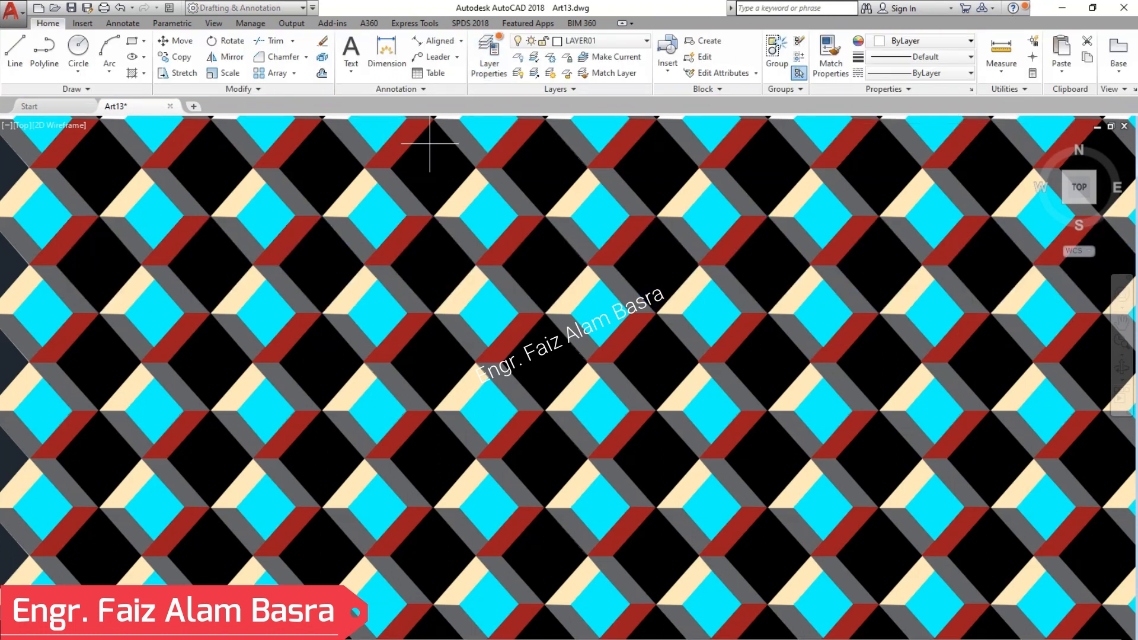
{"action": "key", "text": "Escape"}
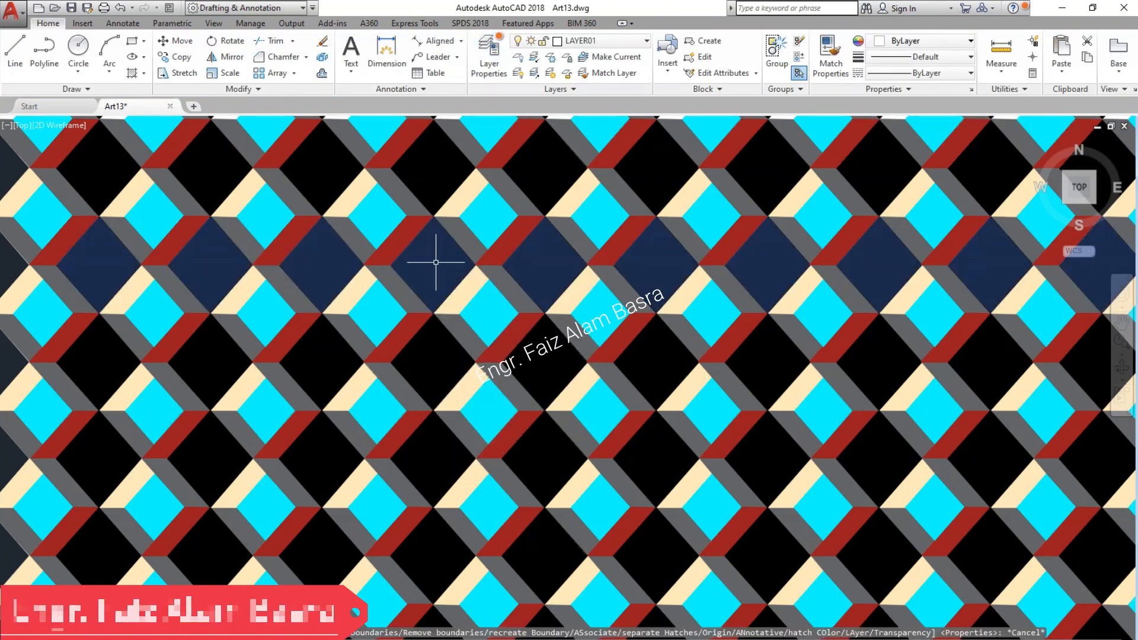
Step: Set the hatch scale of the DOTS-patterned black diamond row to 10
{"action": "left_click", "coordinate": [435, 262]}
{"action": "left_click", "coordinate": [463, 74]}
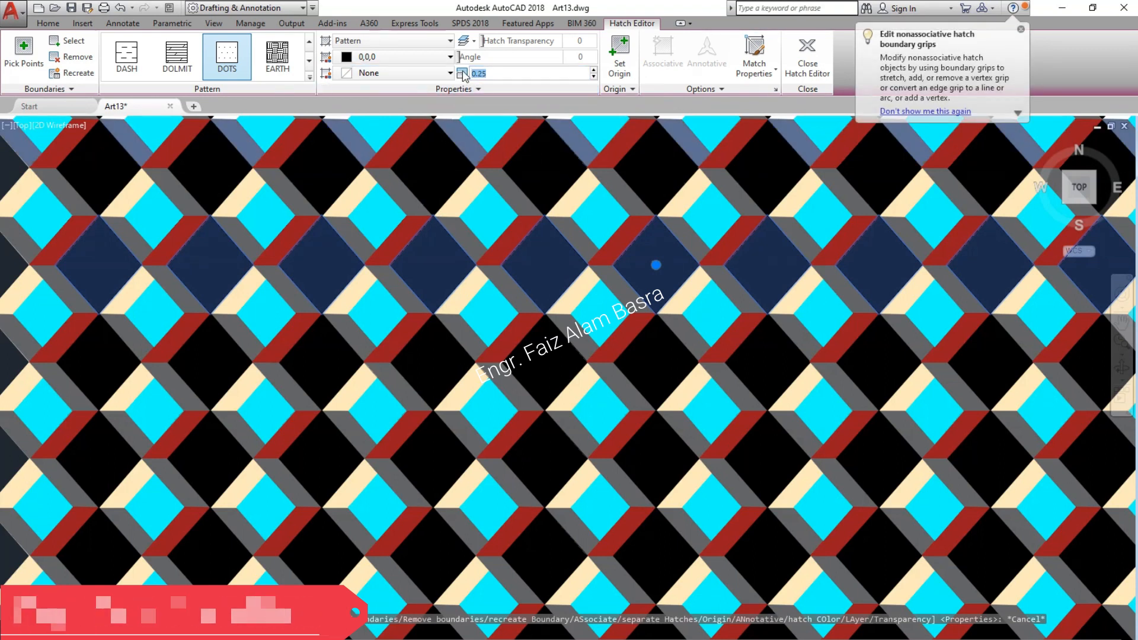
{"action": "type", "text": "10"}
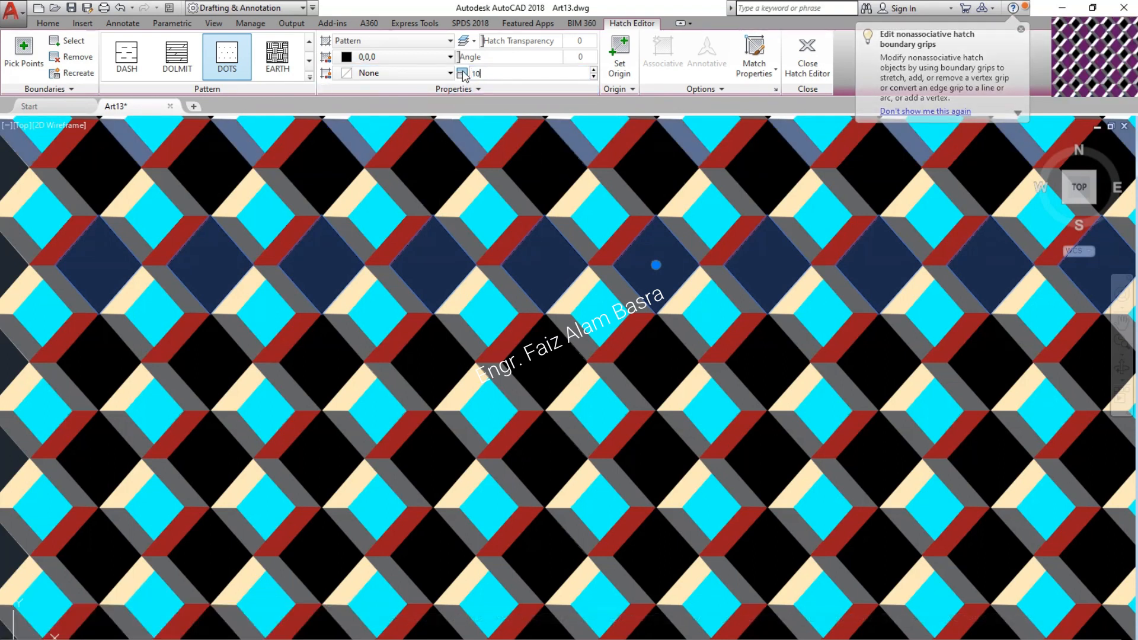
{"action": "key", "text": "Return"}
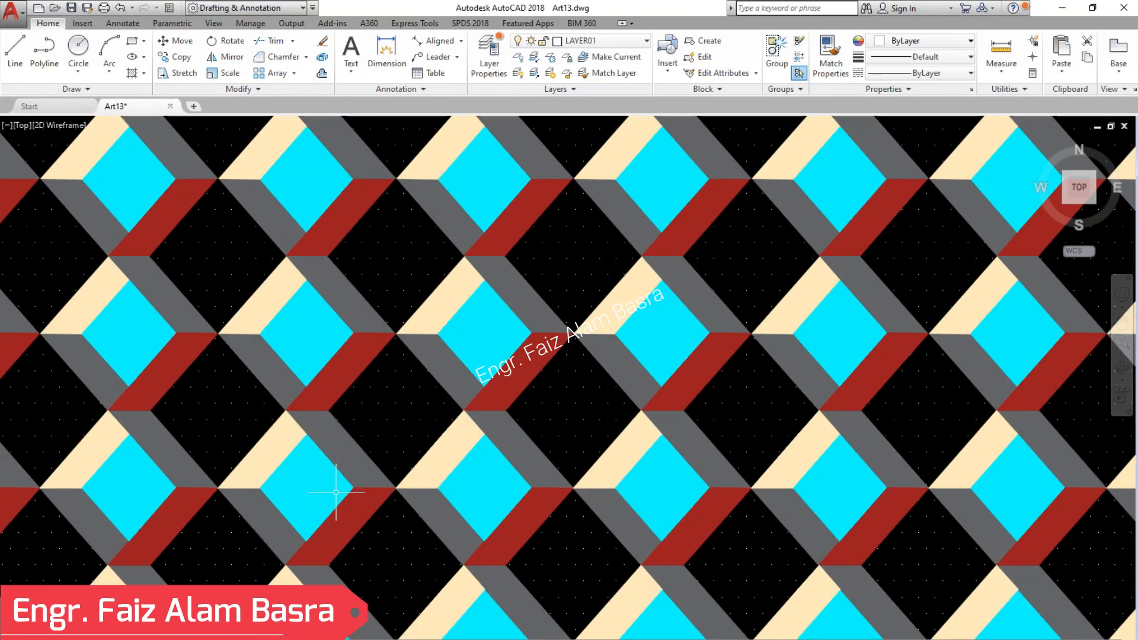
{"action": "left_click", "coordinate": [216, 268]}
{"action": "scroll", "coordinate": [519, 363], "scroll_direction": "down", "scroll_amount": 2}
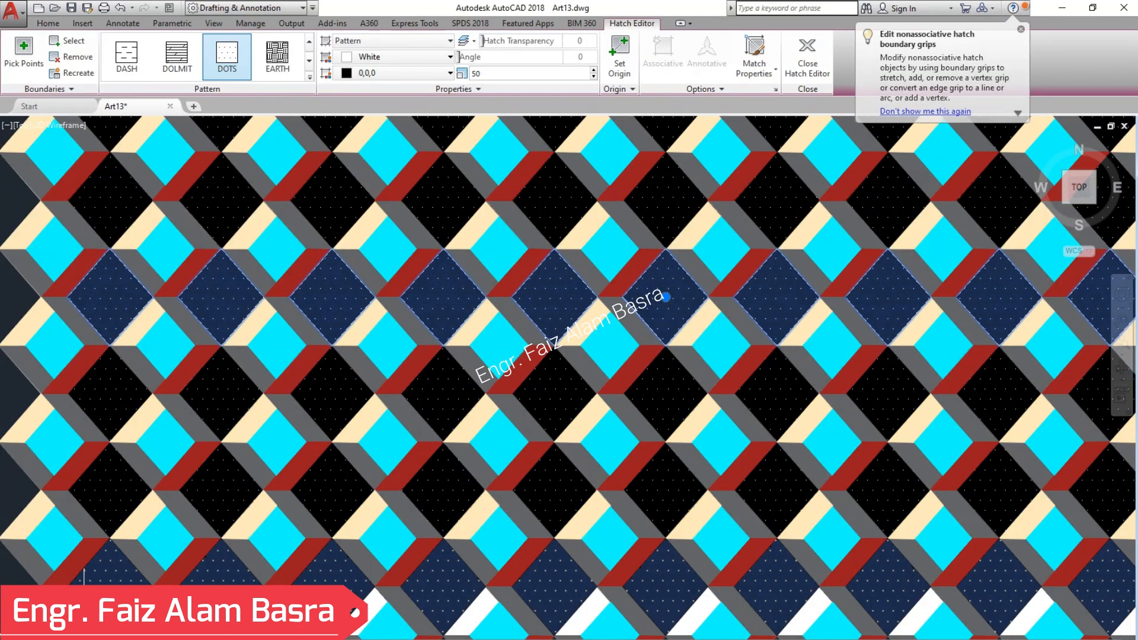
{"action": "key", "text": "Escape"}
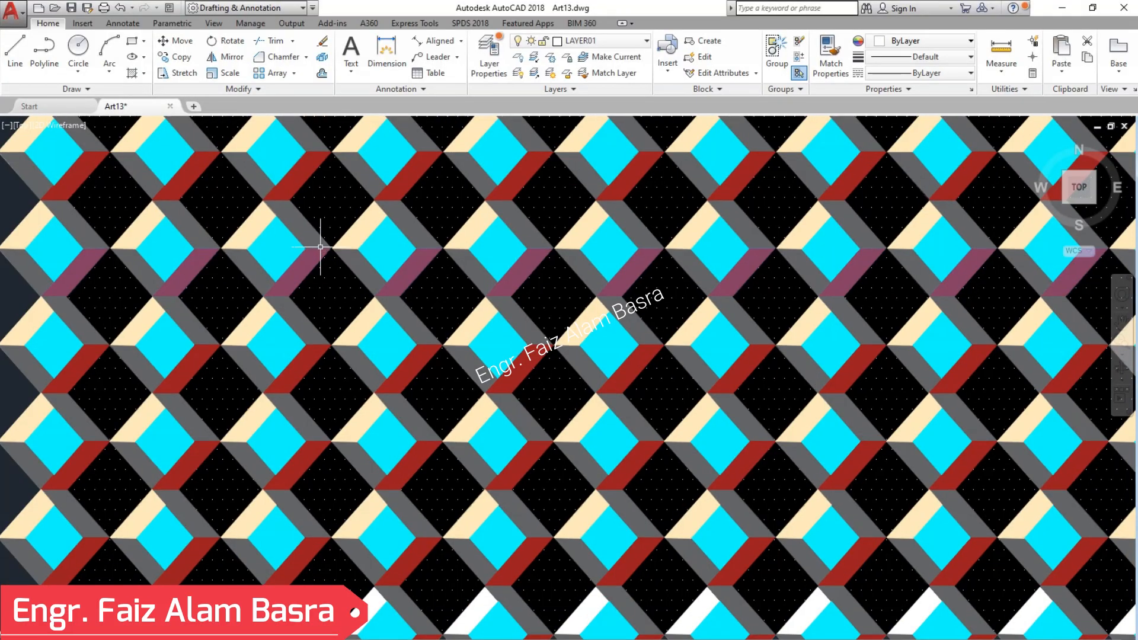
Step: Change one row of DOTS-patterned black diamonds to the STARS hatch pattern with scale 5
{"action": "left_click", "coordinate": [334, 200]}
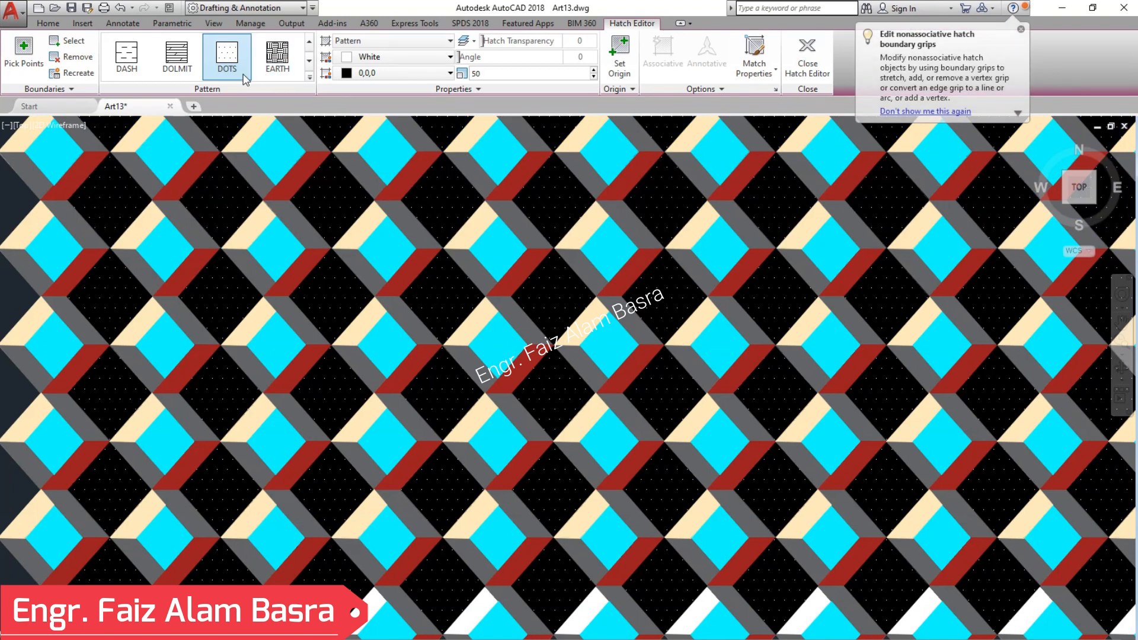
{"action": "scroll", "coordinate": [236, 70], "scroll_direction": "up", "scroll_amount": 2}
{"action": "scroll", "coordinate": [236, 69], "scroll_direction": "down", "scroll_amount": 2}
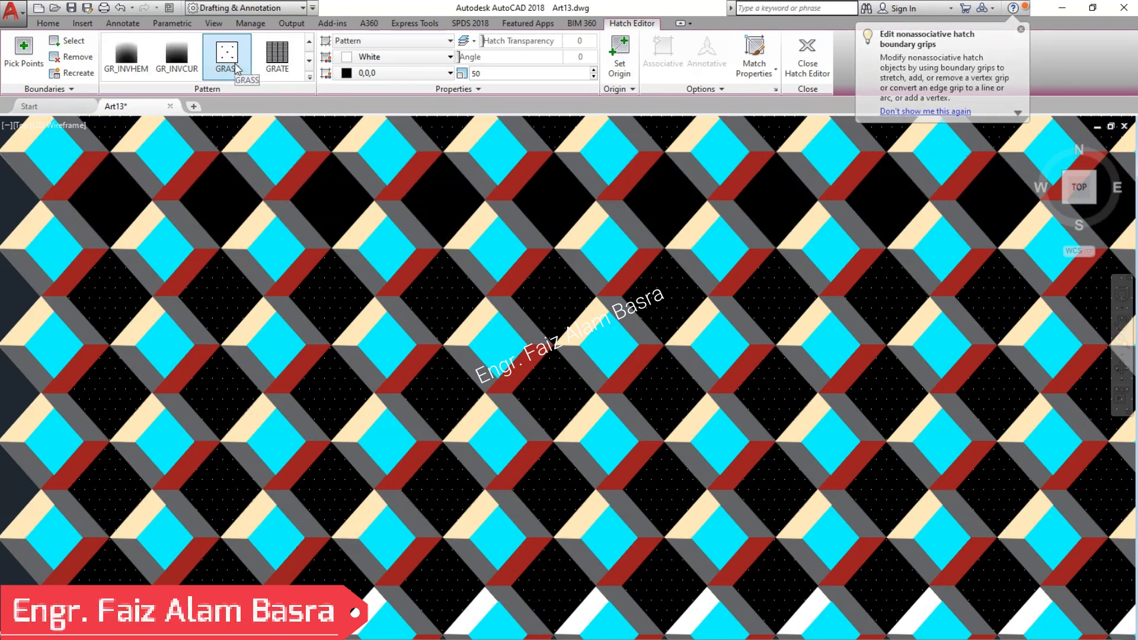
{"action": "scroll", "coordinate": [228, 53], "scroll_direction": "down", "scroll_amount": 4}
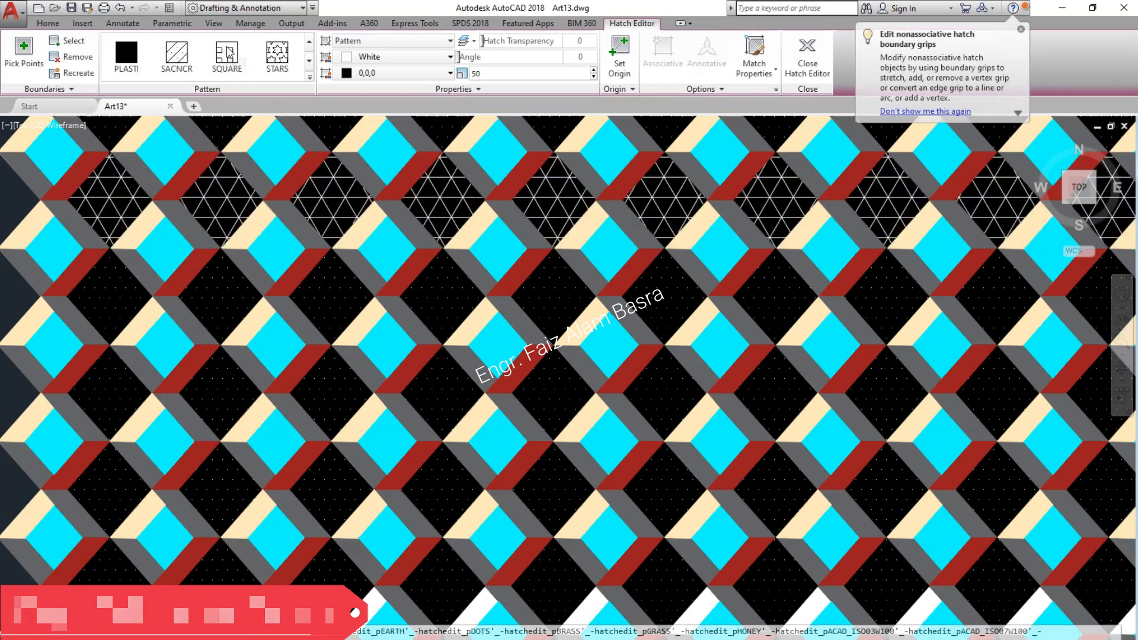
{"action": "left_click", "coordinate": [276, 54]}
{"action": "key", "text": "BackSpace"}
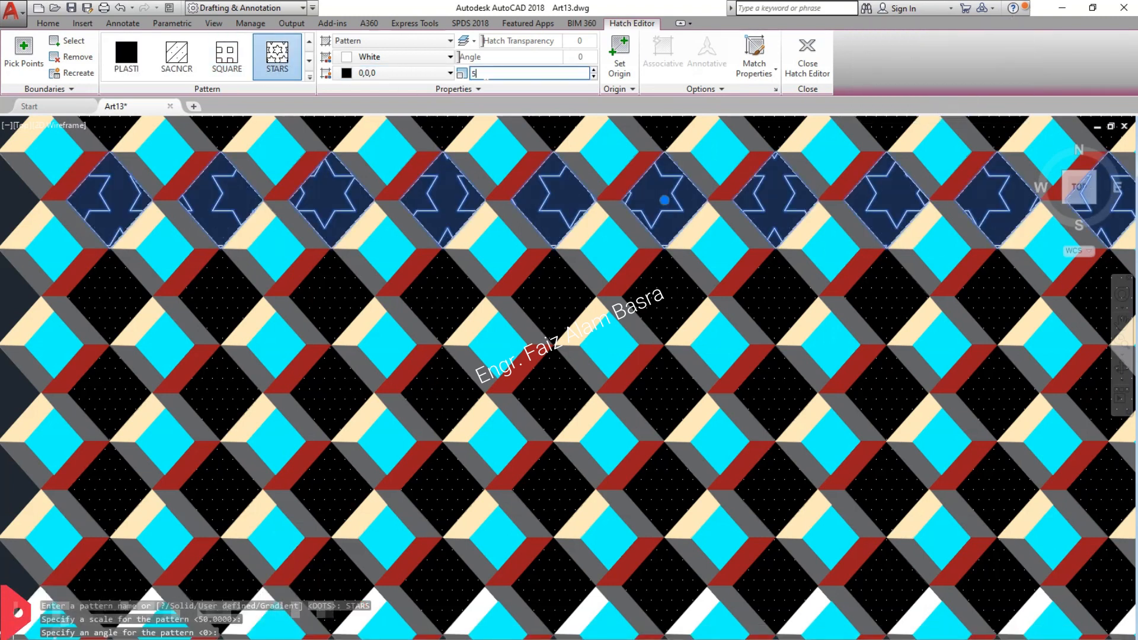
{"action": "key", "text": "Return"}
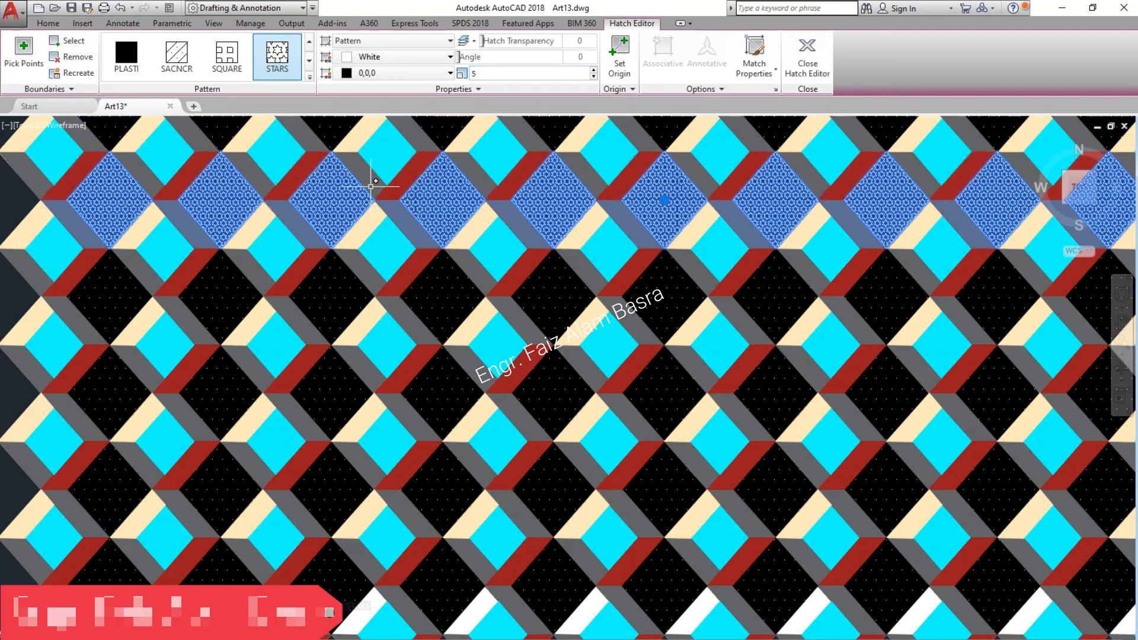
Step: Set the hatch scale of the STARS-patterned diamond row to 10
{"action": "scroll", "coordinate": [355, 189], "scroll_direction": "up", "scroll_amount": 4}
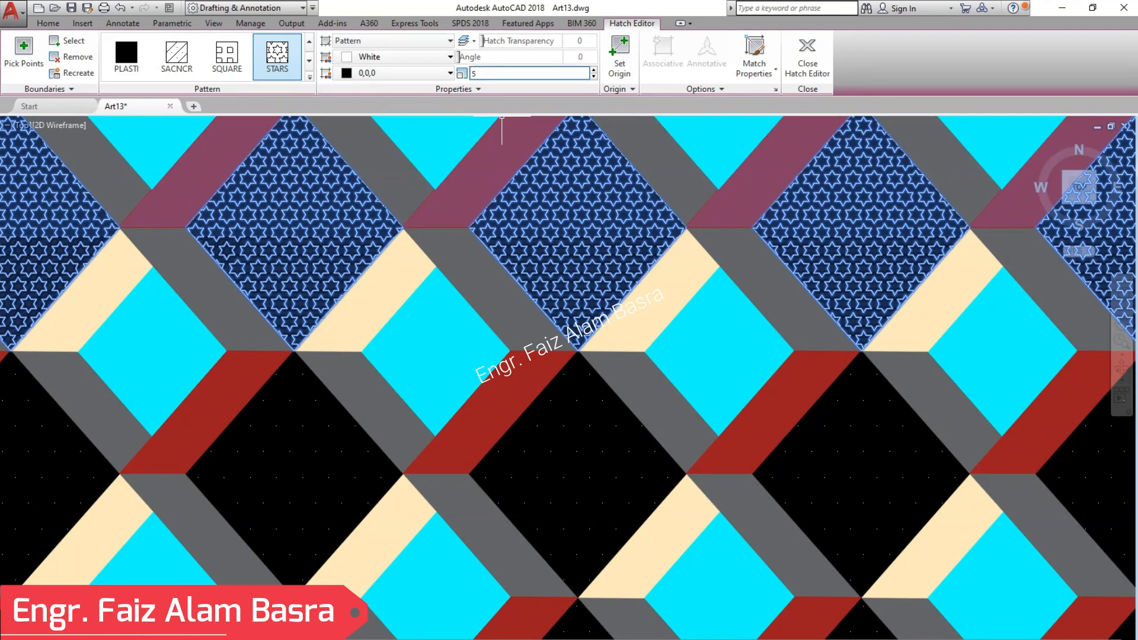
{"action": "key", "text": "Return"}
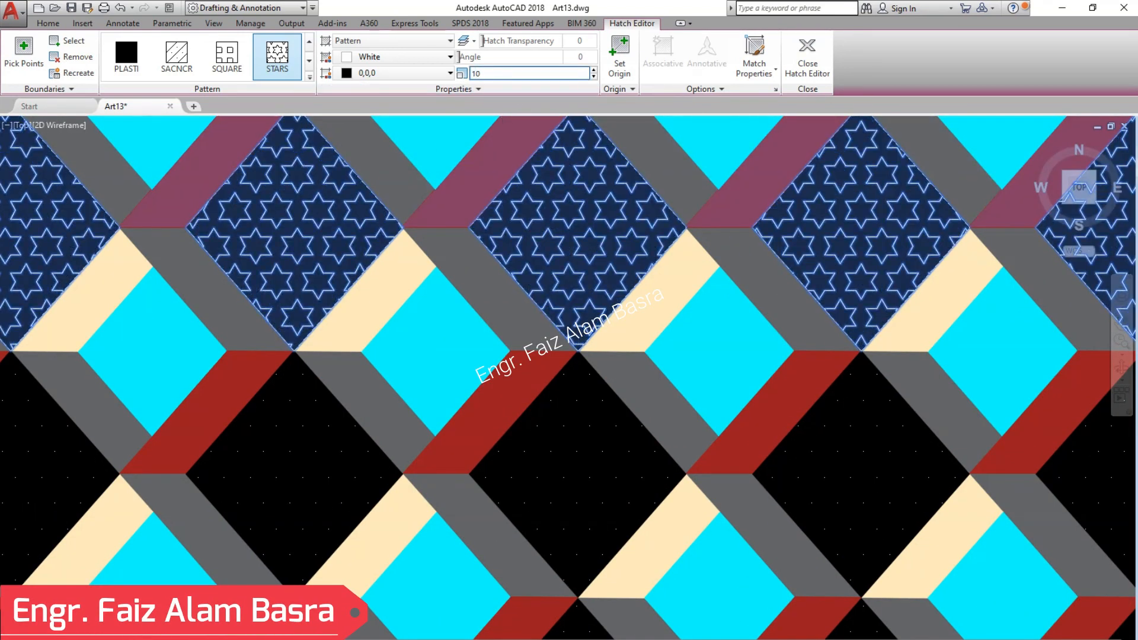
{"action": "scroll", "coordinate": [437, 241], "scroll_direction": "down", "scroll_amount": 4}
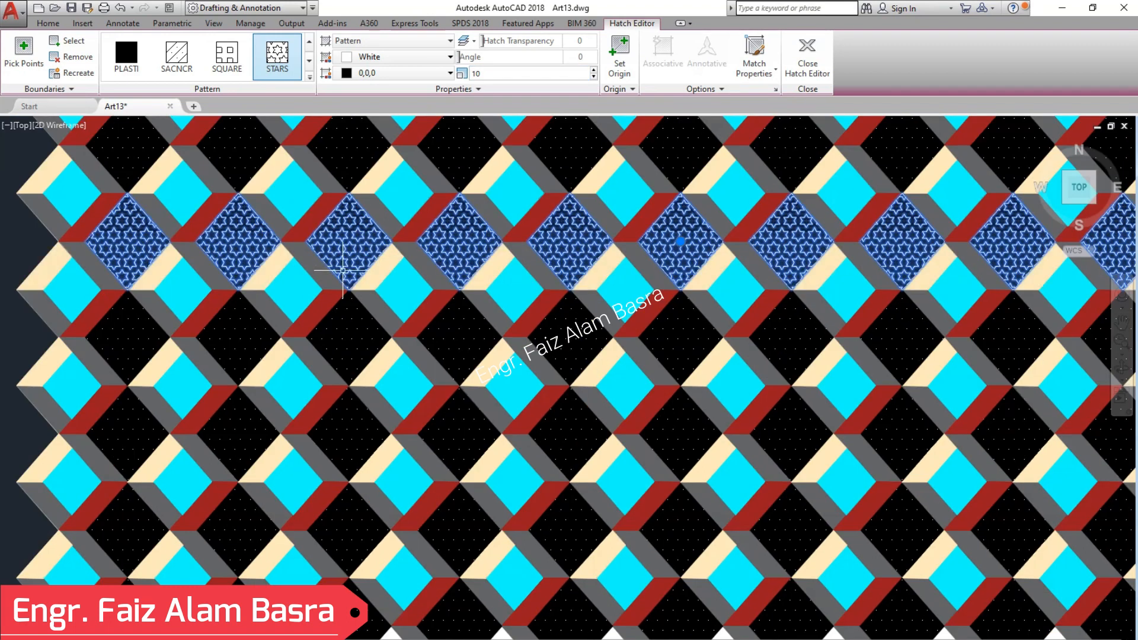
{"action": "key", "text": "Escape"}
Step: Match all other DOTS-patterned black diamond rows to the STARS-patterned row
{"action": "scroll", "coordinate": [254, 302], "scroll_direction": "down", "scroll_amount": 5}
{"action": "scroll", "coordinate": [261, 294], "scroll_direction": "up", "scroll_amount": 5}
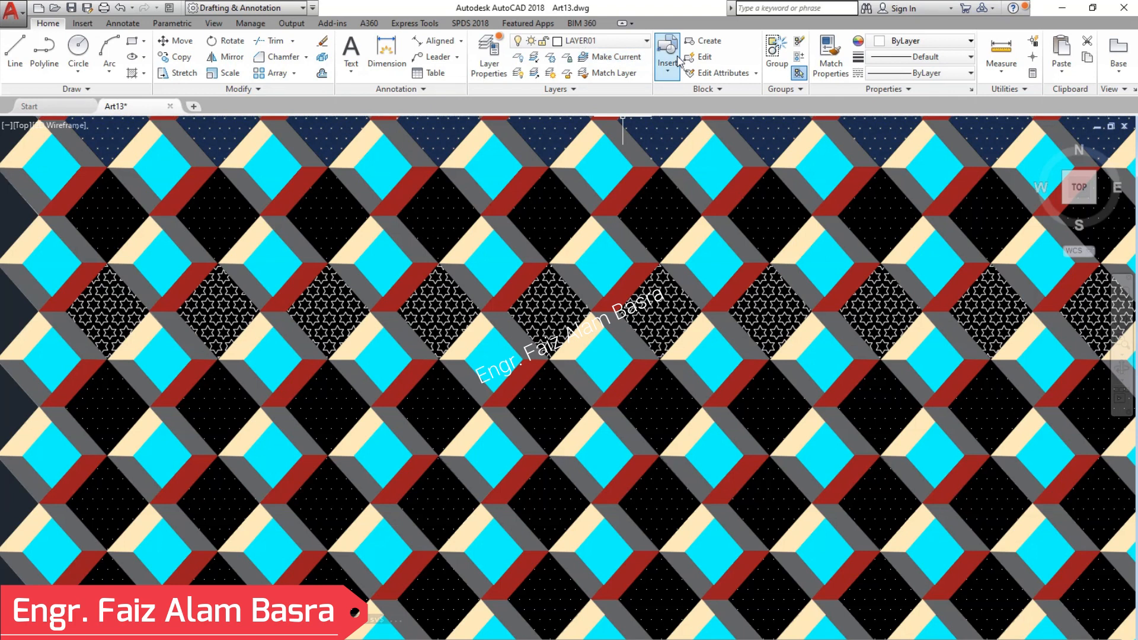
{"action": "left_click", "coordinate": [832, 59]}
{"action": "left_click", "coordinate": [538, 313]}
{"action": "left_click", "coordinate": [548, 221]}
{"action": "left_click", "coordinate": [547, 156]}
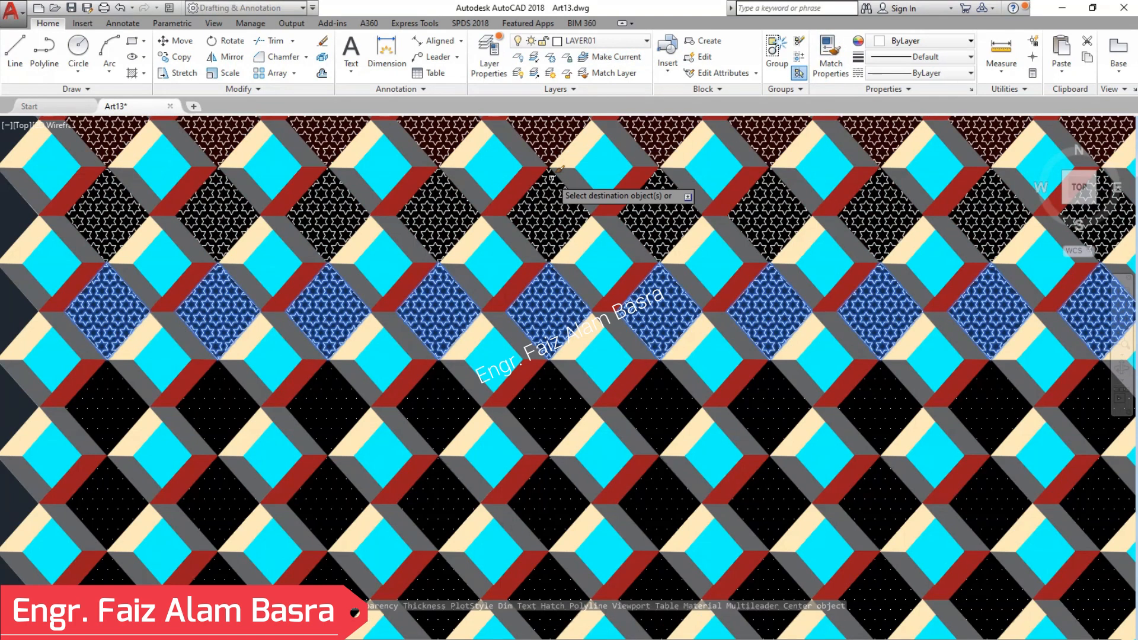
{"action": "left_click", "coordinate": [544, 414]}
{"action": "left_click", "coordinate": [546, 504]}
{"action": "left_click", "coordinate": [547, 593]}
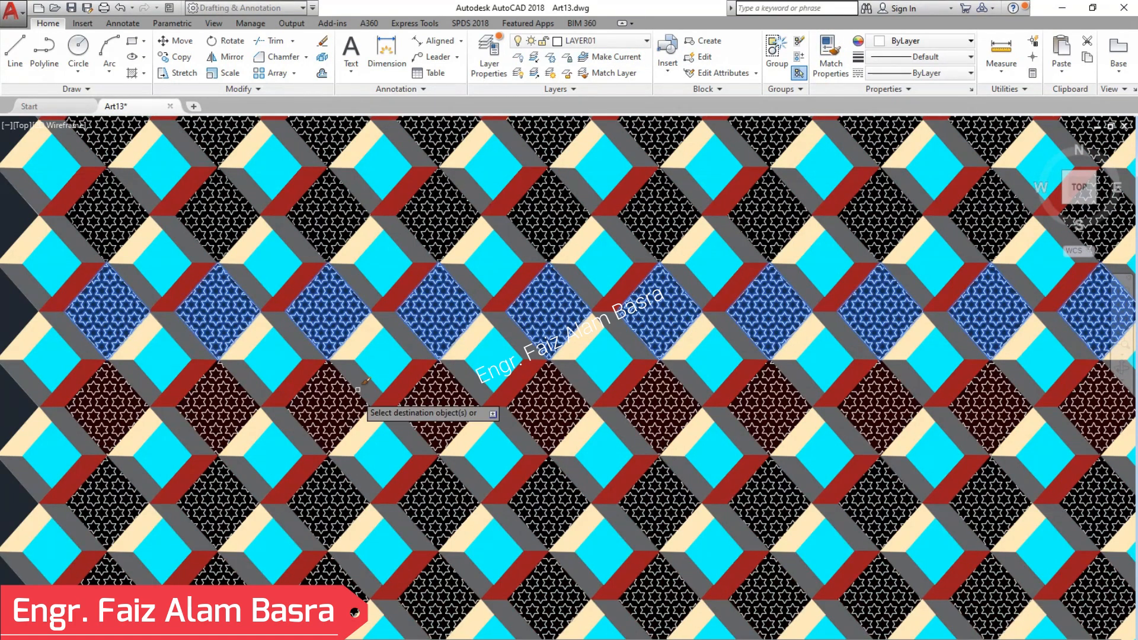
{"action": "scroll", "coordinate": [373, 331], "scroll_direction": "down", "scroll_amount": 2}
{"action": "left_click", "coordinate": [548, 571]}
{"action": "left_click", "coordinate": [492, 146]}
{"action": "key", "text": "Escape"}
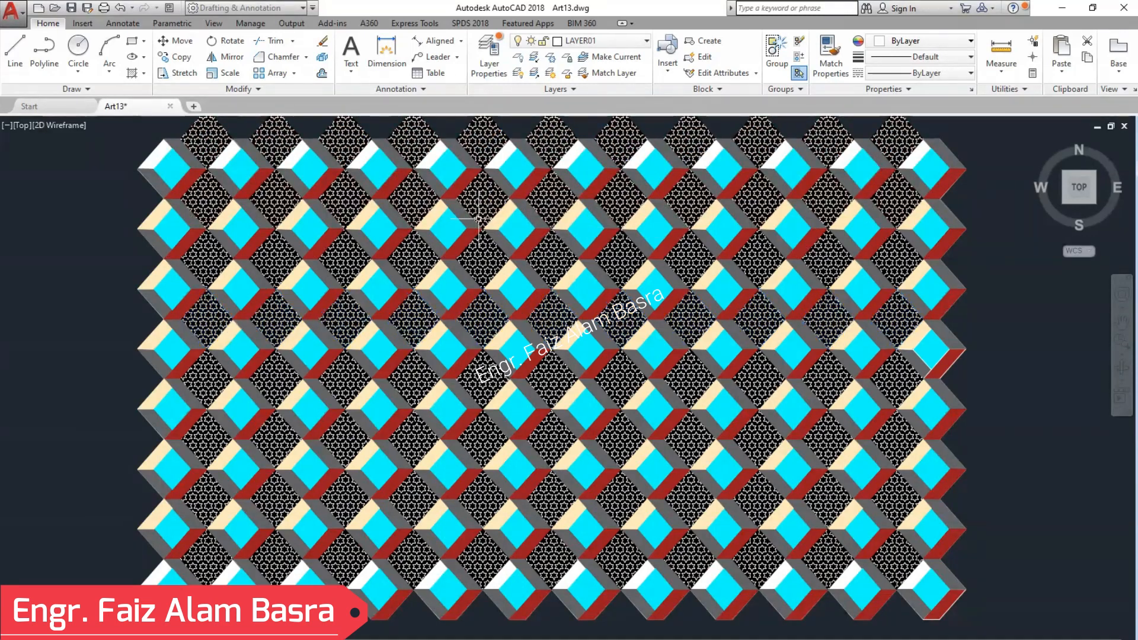
Step: Examine the star-patterned diamonds up close and across the whole pattern
{"action": "scroll", "coordinate": [455, 157], "scroll_direction": "up", "scroll_amount": 2}
{"action": "scroll", "coordinate": [492, 356], "scroll_direction": "down", "scroll_amount": 2}
{"action": "scroll", "coordinate": [532, 563], "scroll_direction": "up", "scroll_amount": 2}
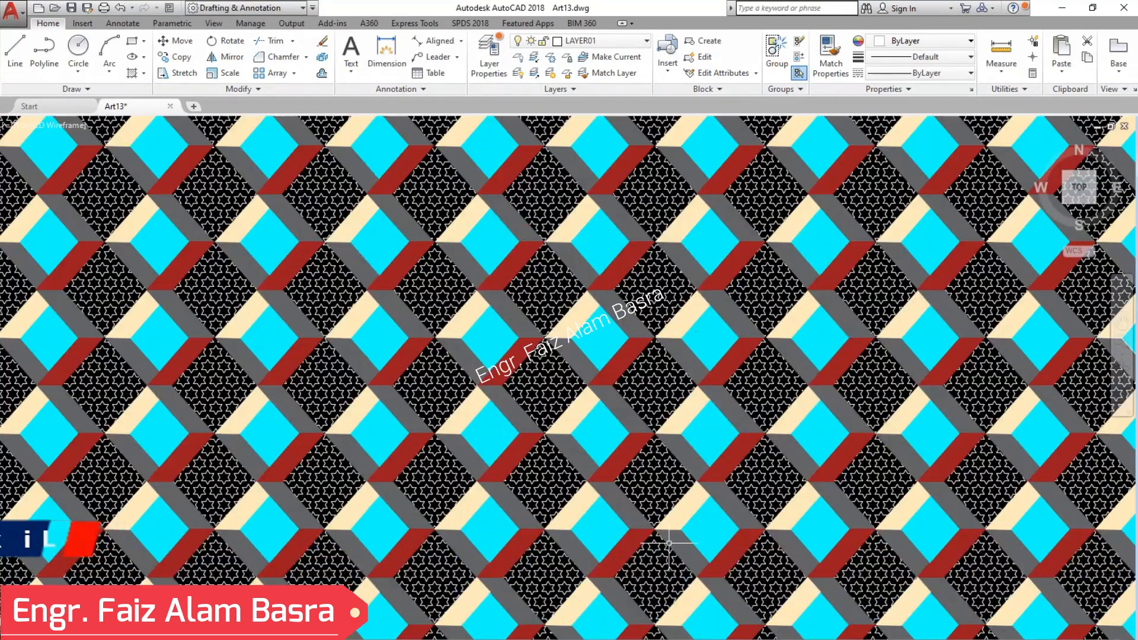
{"action": "scroll", "coordinate": [532, 563], "scroll_direction": "up", "scroll_amount": 2}
{"action": "scroll", "coordinate": [521, 546], "scroll_direction": "down", "scroll_amount": 3}
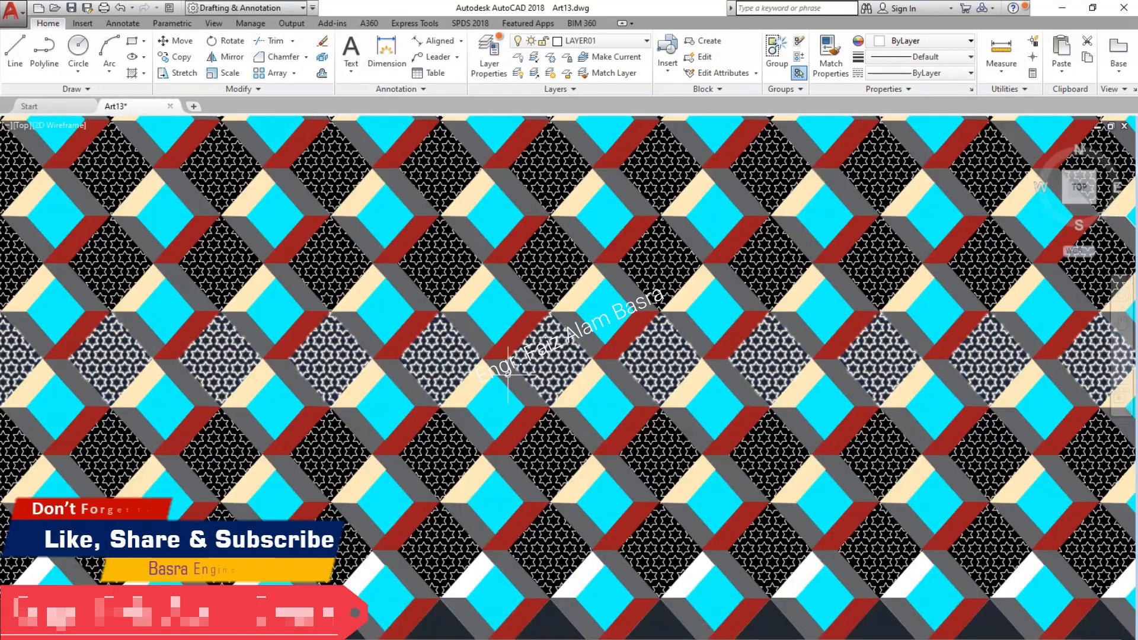
{"action": "scroll", "coordinate": [243, 303], "scroll_direction": "up", "scroll_amount": 2}
{"action": "left_click", "coordinate": [317, 373]}
{"action": "scroll", "coordinate": [152, 204], "scroll_direction": "up", "scroll_amount": 2}
{"action": "left_click", "coordinate": [213, 259]}
{"action": "scroll", "coordinate": [203, 373], "scroll_direction": "down", "scroll_amount": 3}
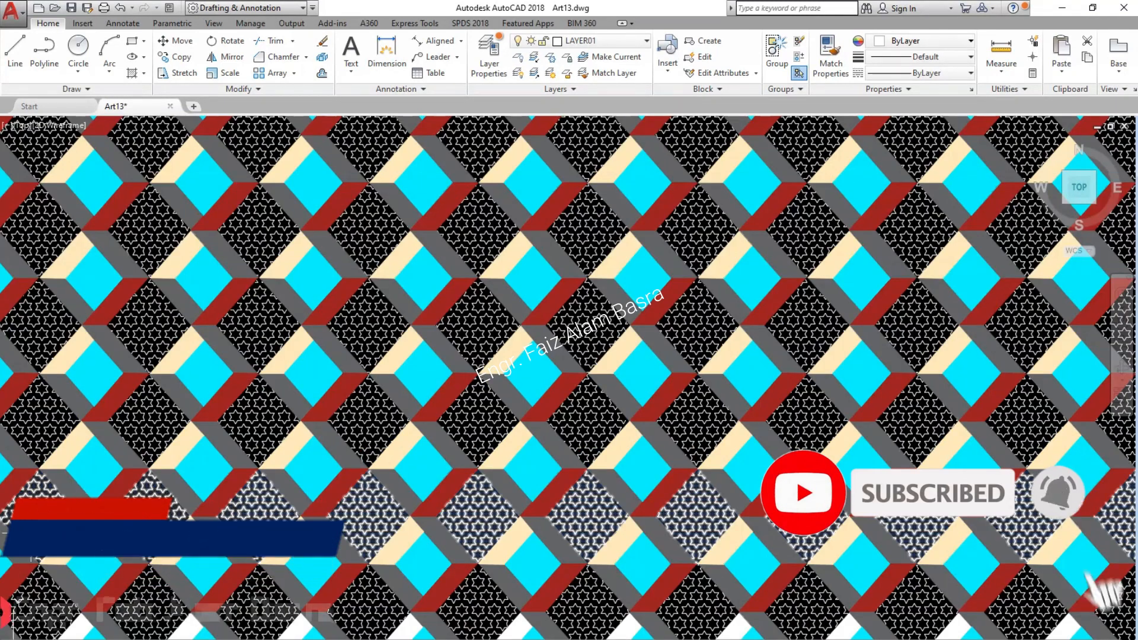
Step: Change the hatch colour of one row of cyan inner diamonds to colour 247
{"action": "left_click", "coordinate": [423, 277]}
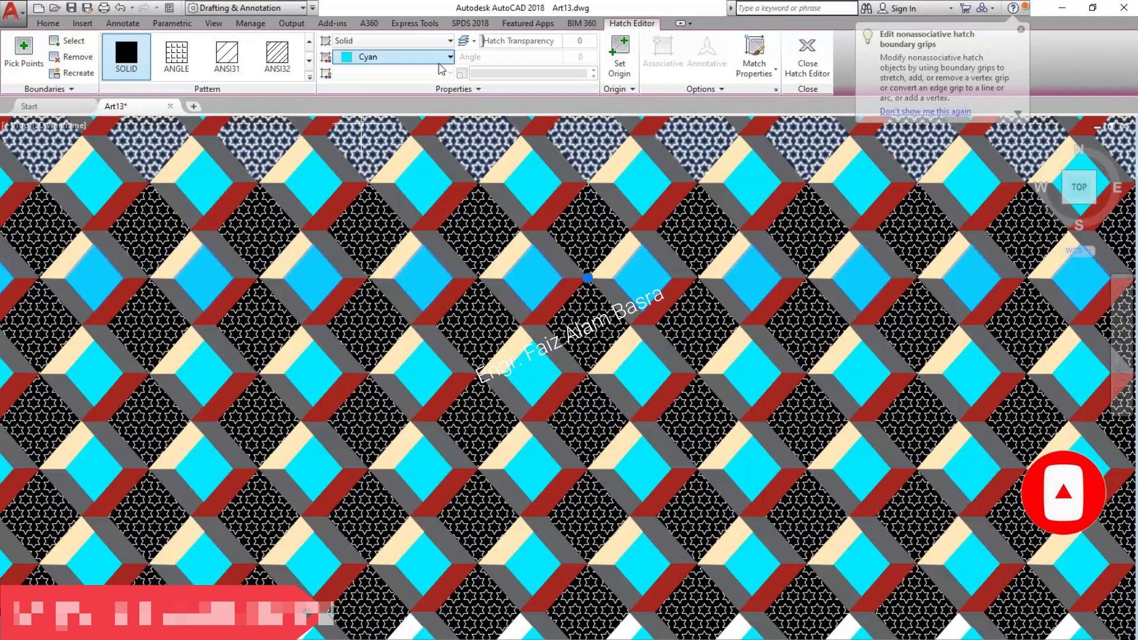
{"action": "left_click", "coordinate": [449, 57]}
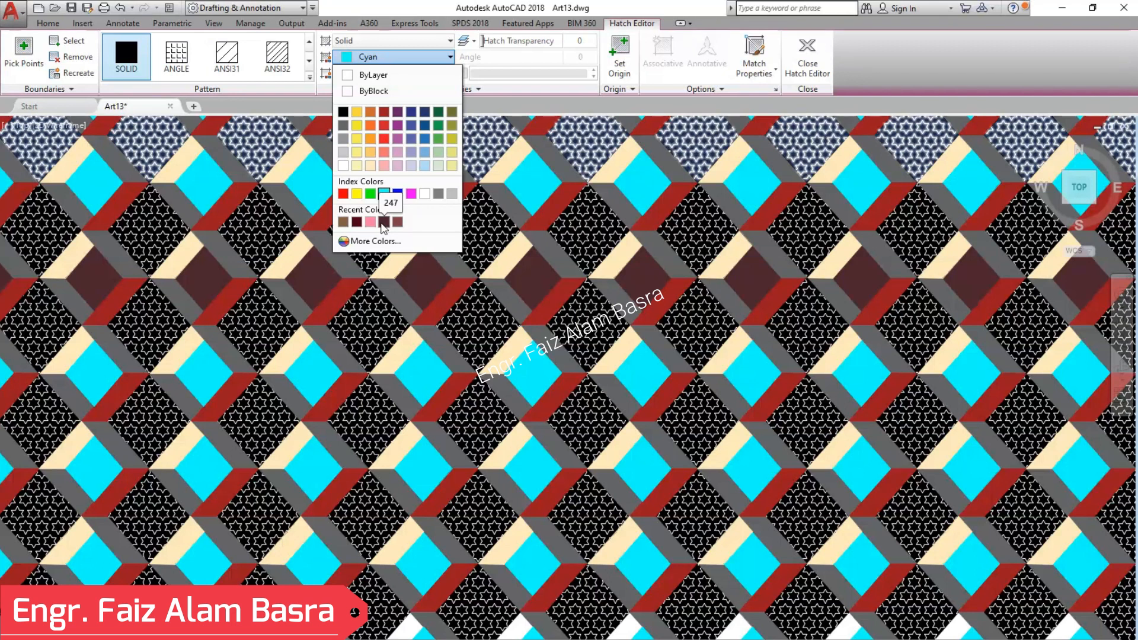
{"action": "left_click", "coordinate": [383, 221]}
{"action": "left_click", "coordinate": [807, 65]}
Step: Match all remaining cyan inner diamond rows to the dark brown inner diamond row
{"action": "left_click", "coordinate": [831, 62]}
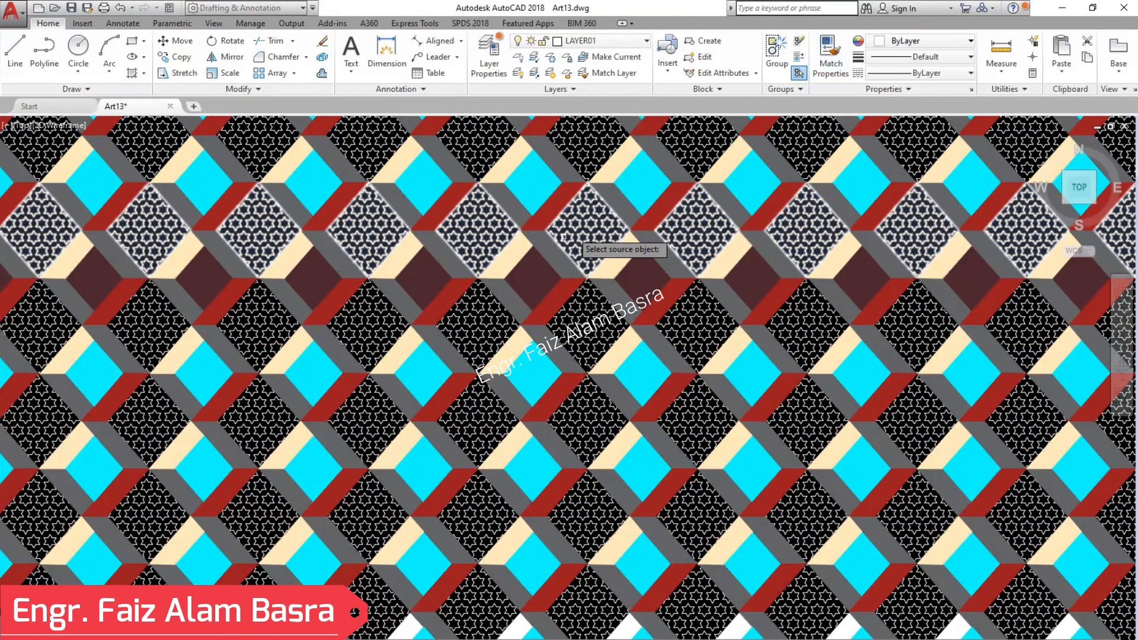
{"action": "left_click", "coordinate": [425, 276]}
{"action": "left_click", "coordinate": [417, 188]}
{"action": "left_click", "coordinate": [424, 358]}
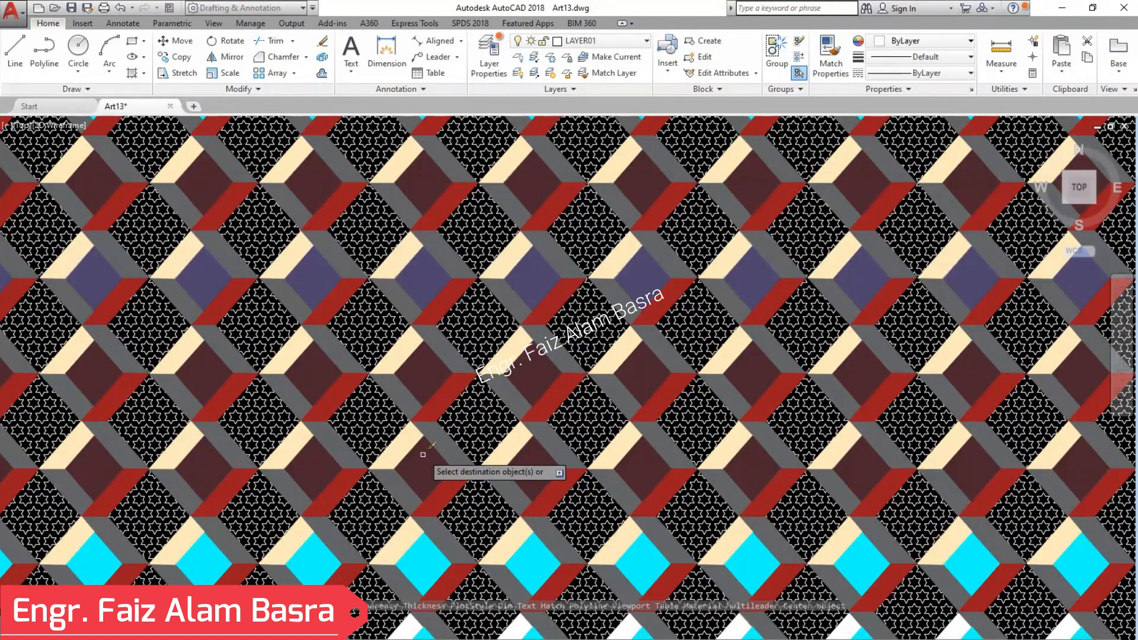
{"action": "left_click", "coordinate": [423, 451]}
{"action": "left_click", "coordinate": [421, 562]}
{"action": "scroll", "coordinate": [404, 406], "scroll_direction": "down", "scroll_amount": 2}
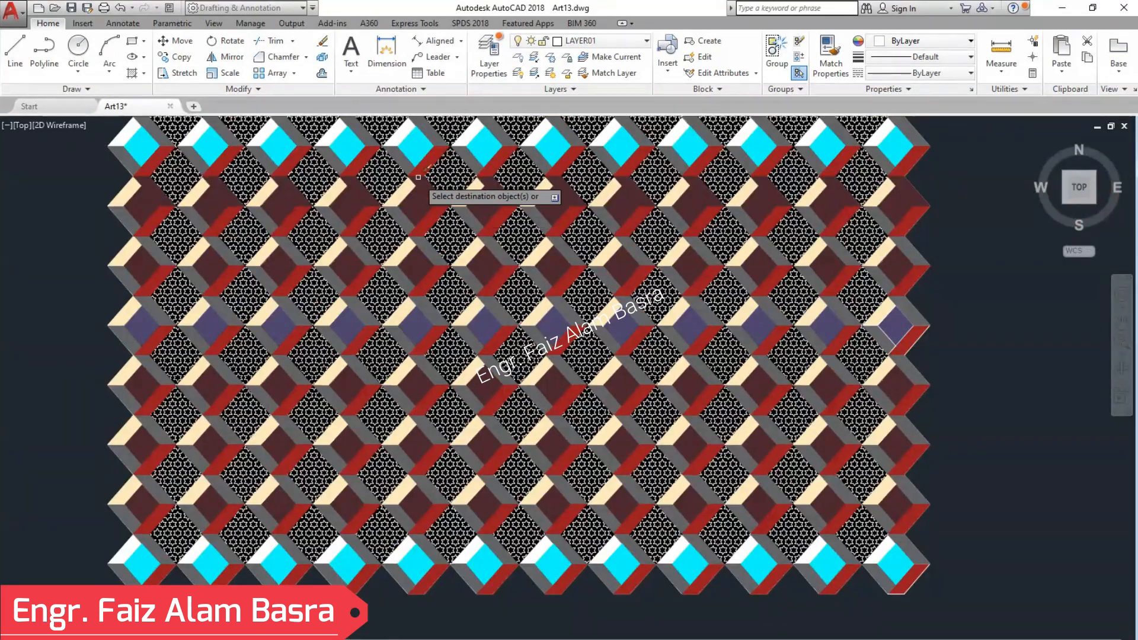
{"action": "left_click", "coordinate": [415, 156]}
{"action": "left_click", "coordinate": [417, 568]}
{"action": "key", "text": "Escape"}
Step: Try Yellow as the hatch colour of one row of dark red lower-right bands
{"action": "scroll", "coordinate": [438, 259], "scroll_direction": "up", "scroll_amount": 2}
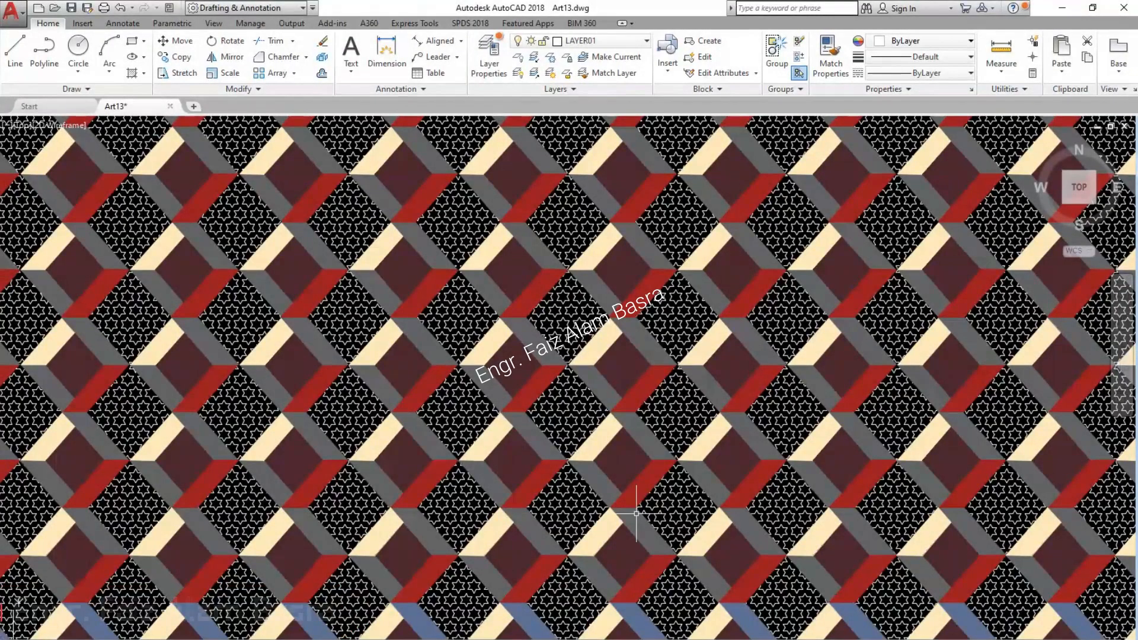
{"action": "left_click", "coordinate": [549, 131]}
{"action": "left_click", "coordinate": [450, 56]}
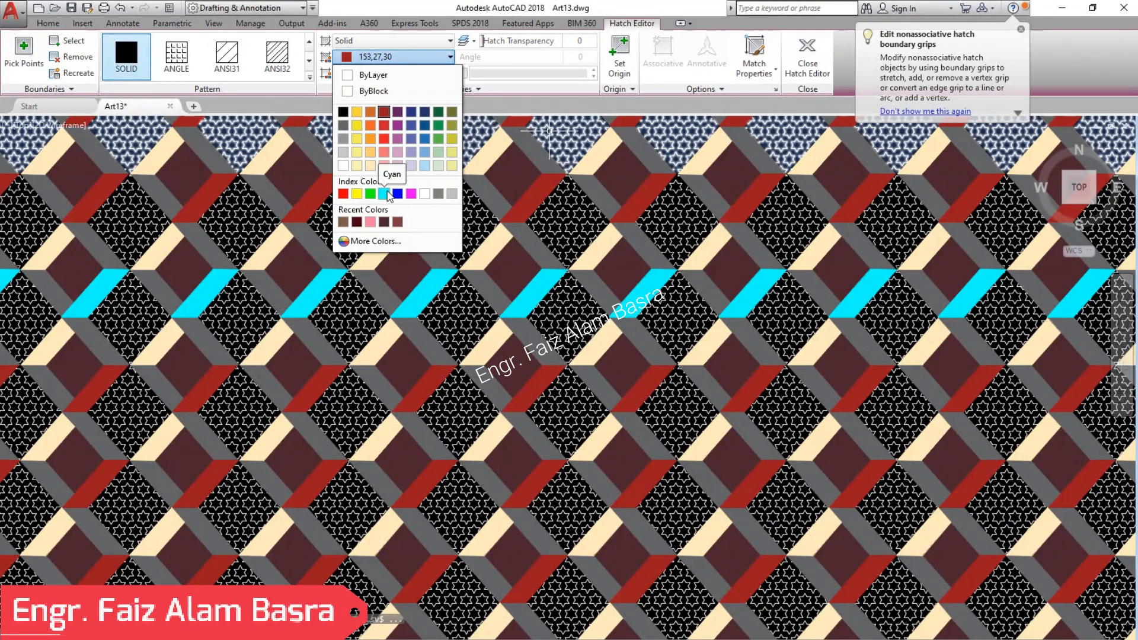
{"action": "left_click", "coordinate": [358, 196]}
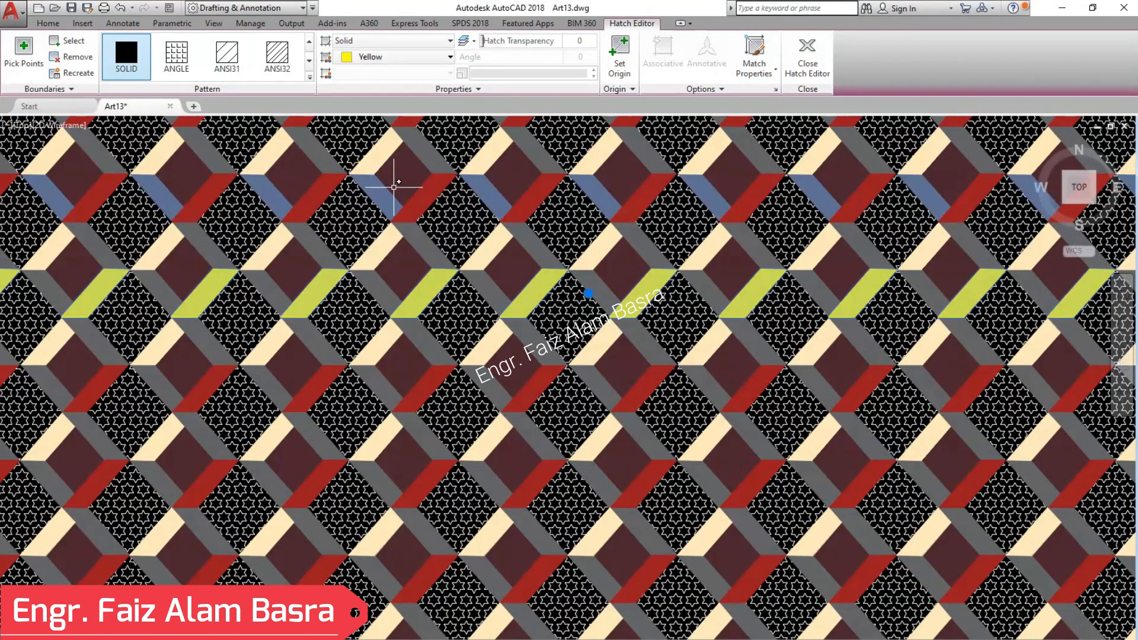
{"action": "key", "text": "Escape"}
{"action": "left_click", "coordinate": [831, 58]}
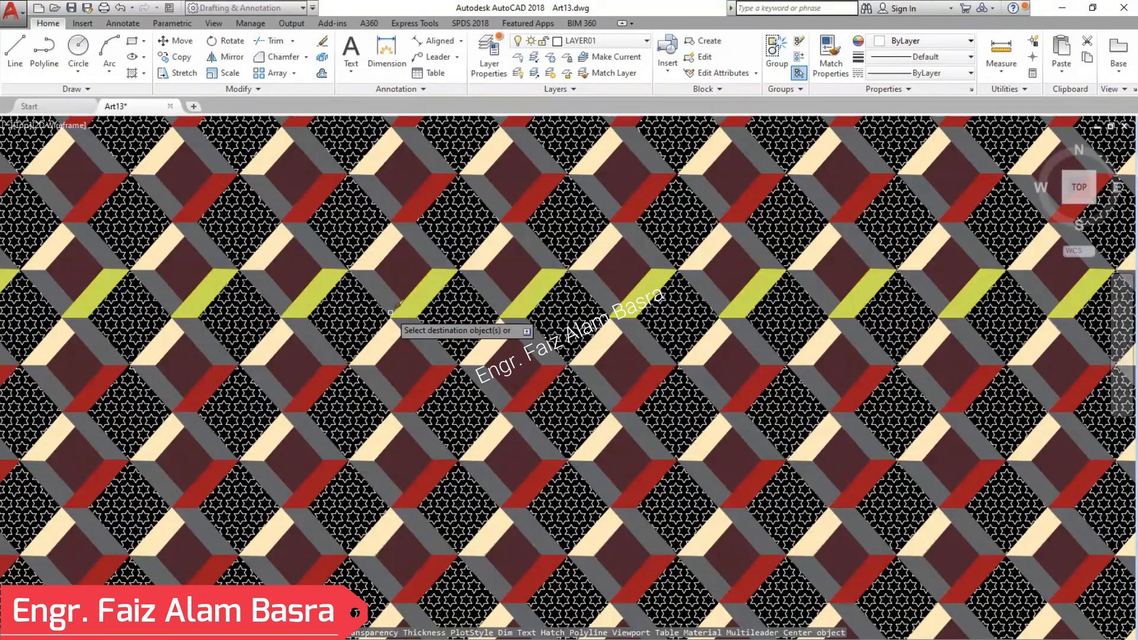
{"action": "key", "text": "Escape"}
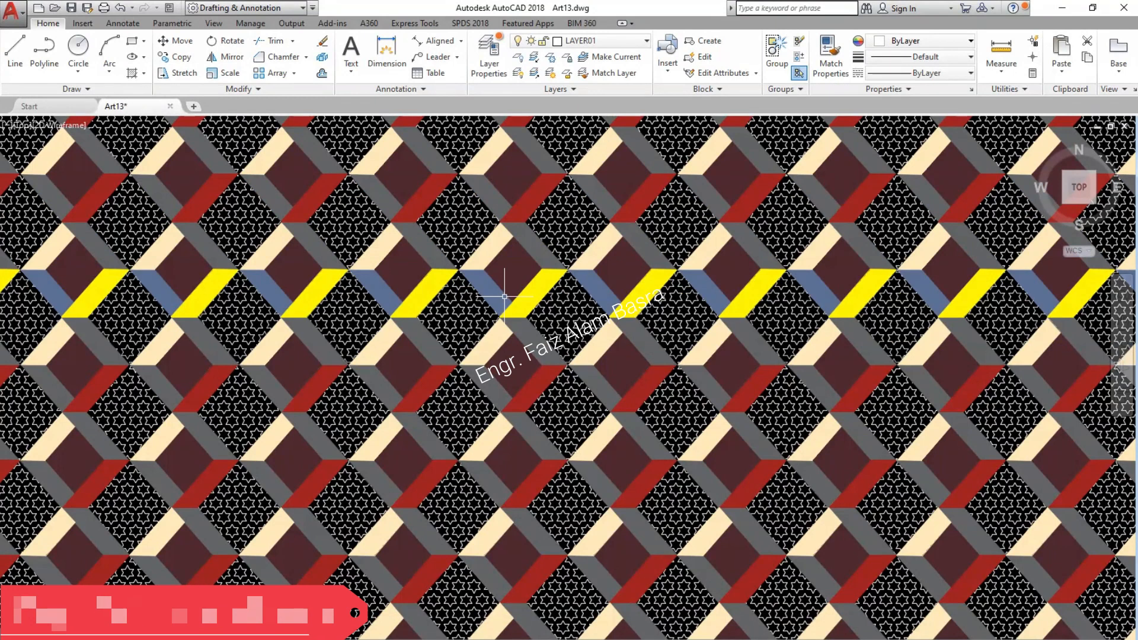
Step: Change the hatch colour of the yellow band row to 199,200,202
{"action": "left_click", "coordinate": [540, 280]}
{"action": "left_click", "coordinate": [415, 57]}
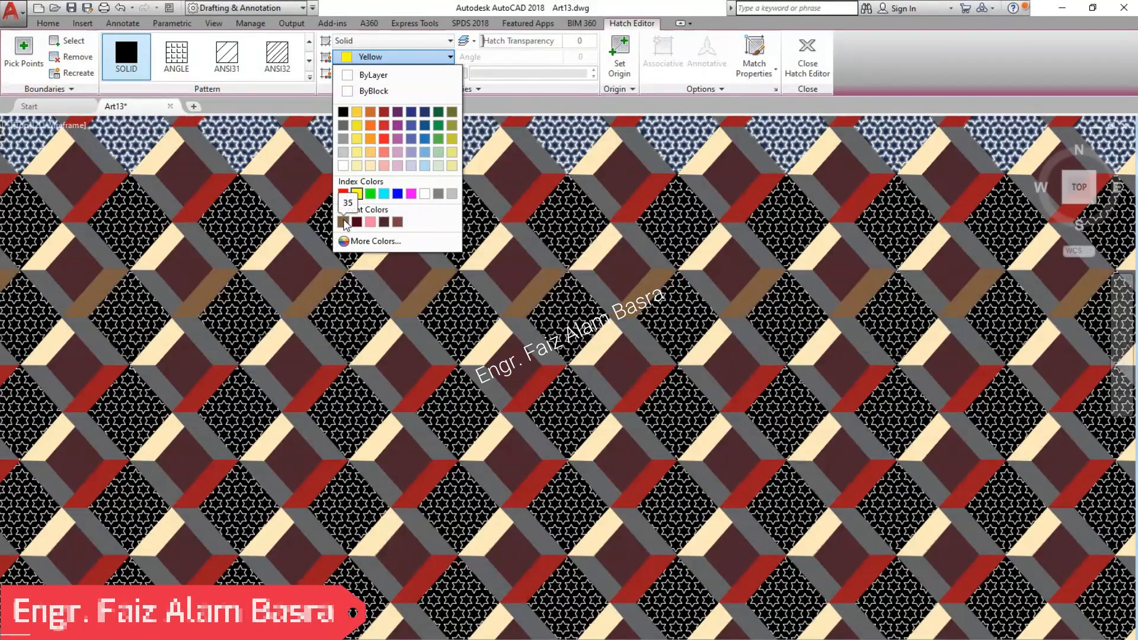
{"action": "left_click", "coordinate": [346, 153]}
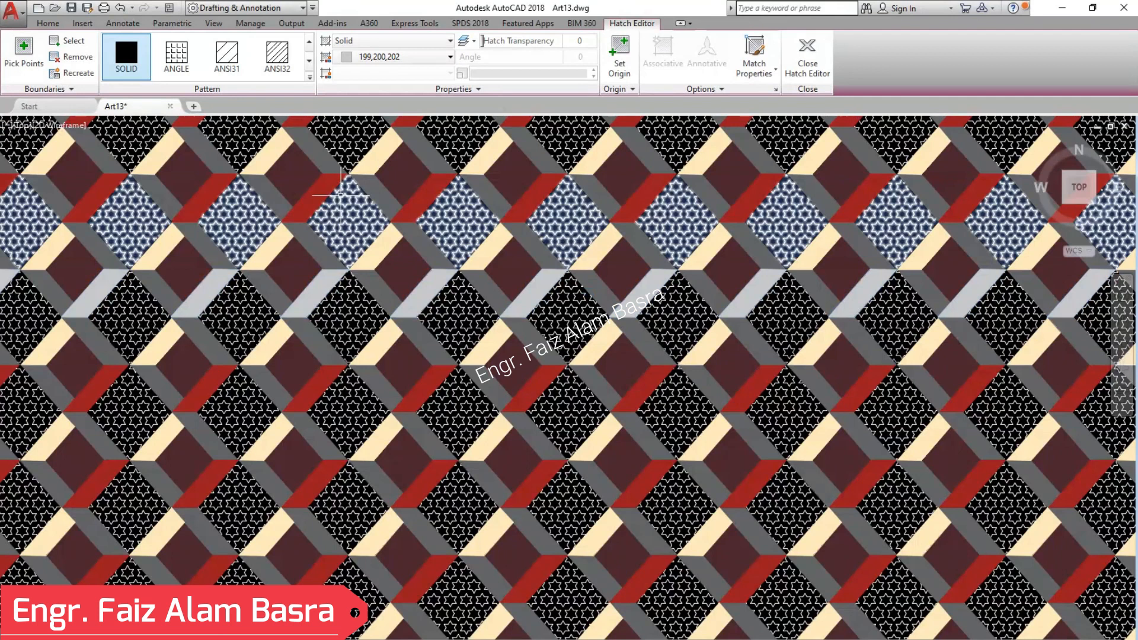
{"action": "key", "text": "Return"}
Step: Match the cream upper-left bands of the diamonds to the light grey band row
{"action": "left_click", "coordinate": [830, 53]}
{"action": "left_click", "coordinate": [548, 276]}
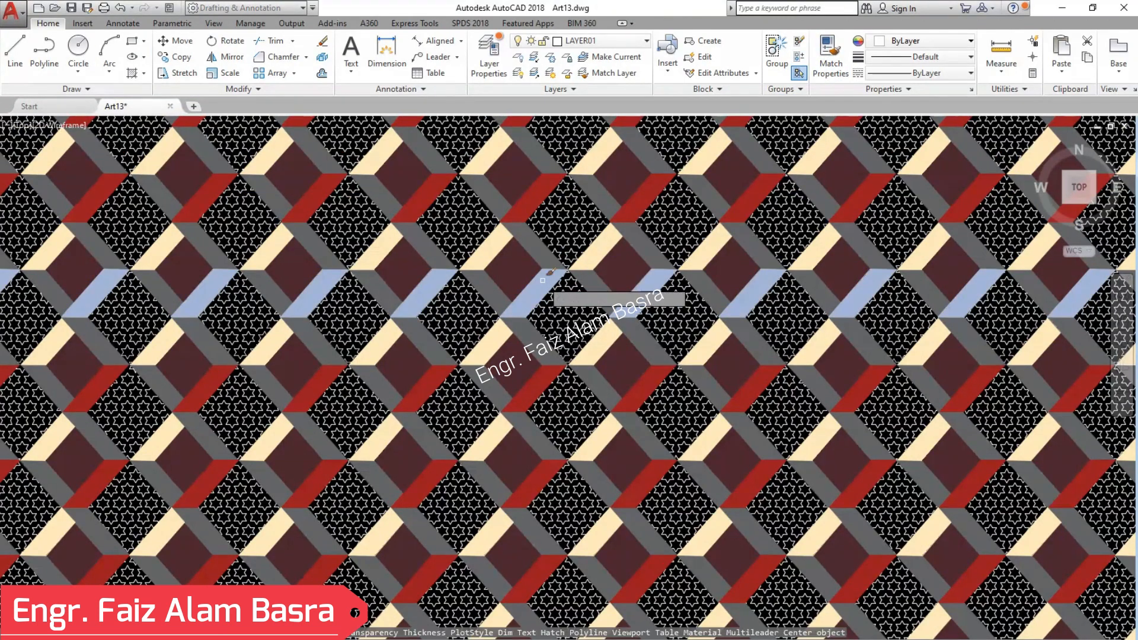
{"action": "left_click", "coordinate": [491, 341]}
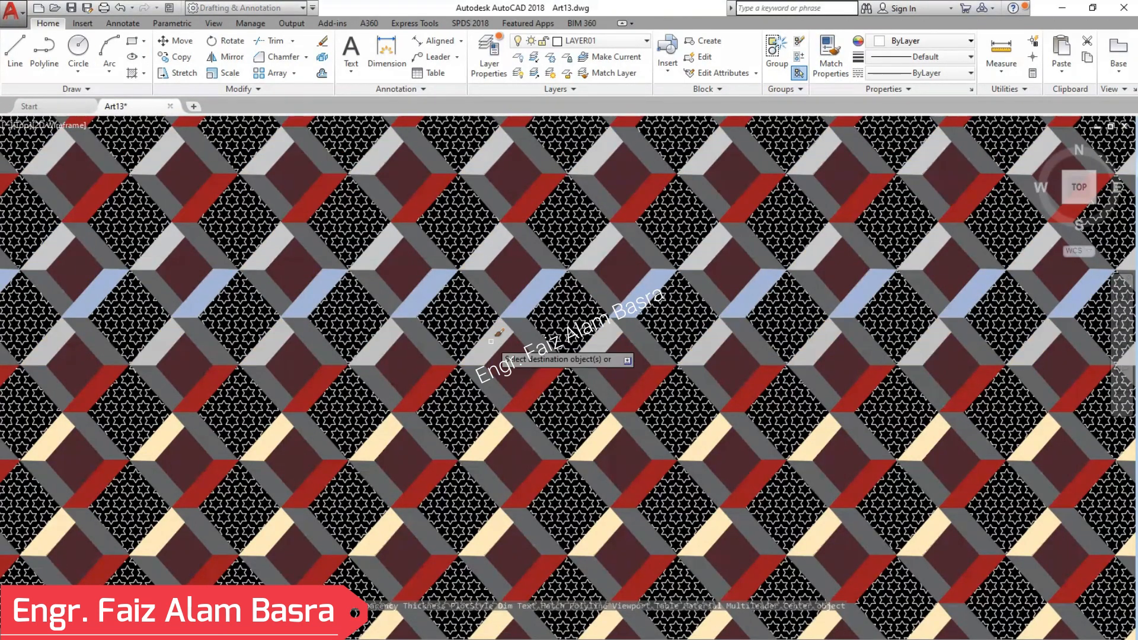
{"action": "left_click", "coordinate": [496, 437]}
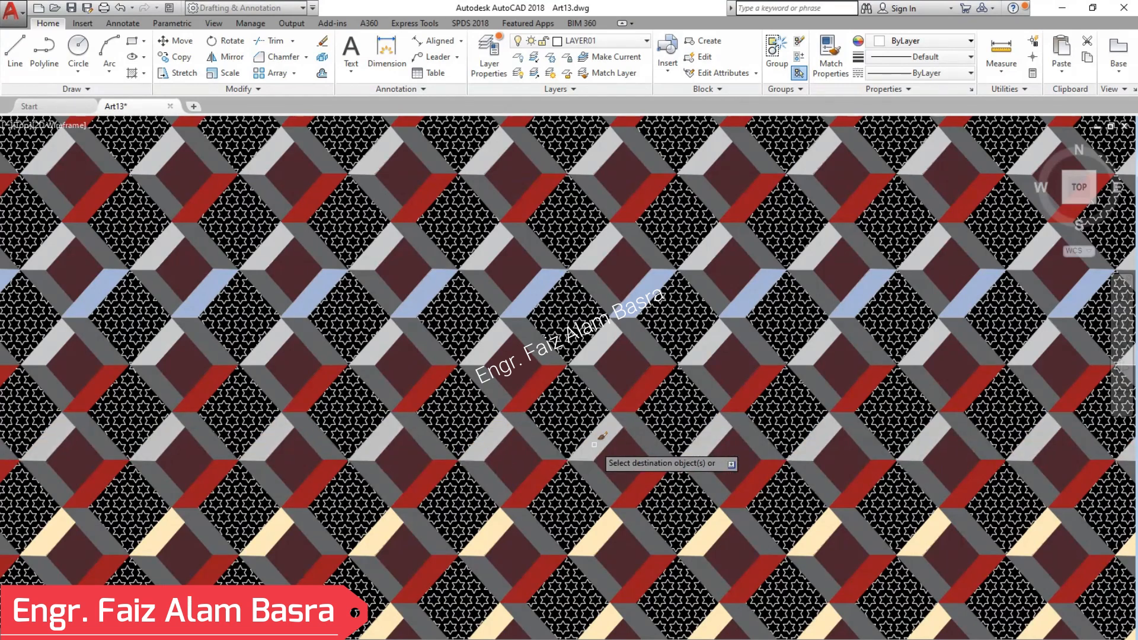
{"action": "left_click", "coordinate": [616, 539]}
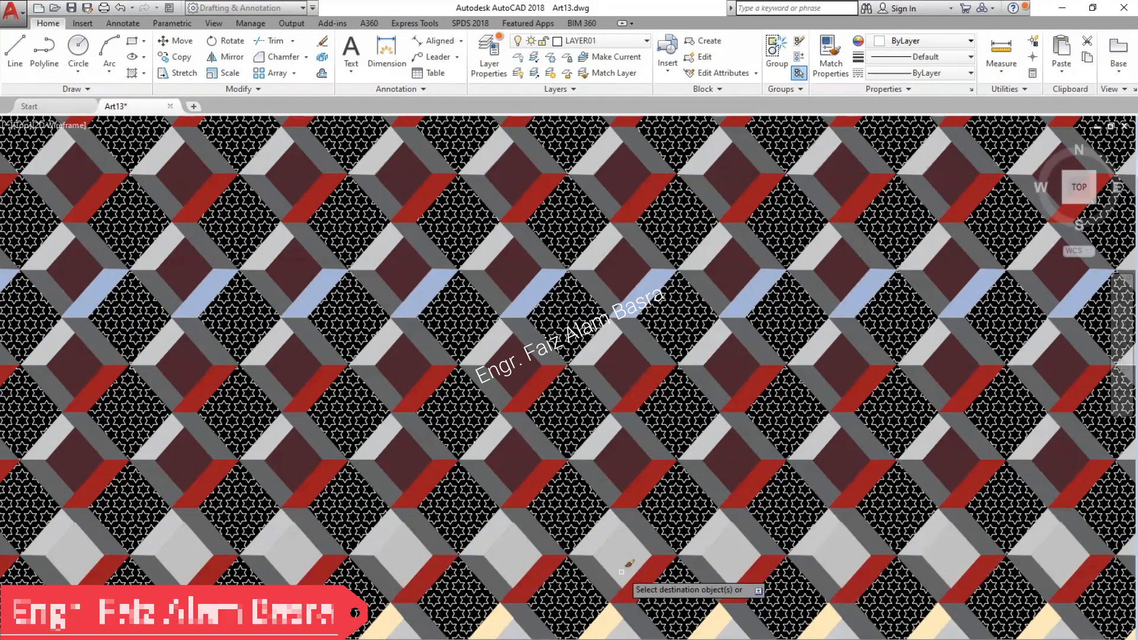
{"action": "left_click", "coordinate": [500, 618]}
{"action": "key", "text": "Escape"}
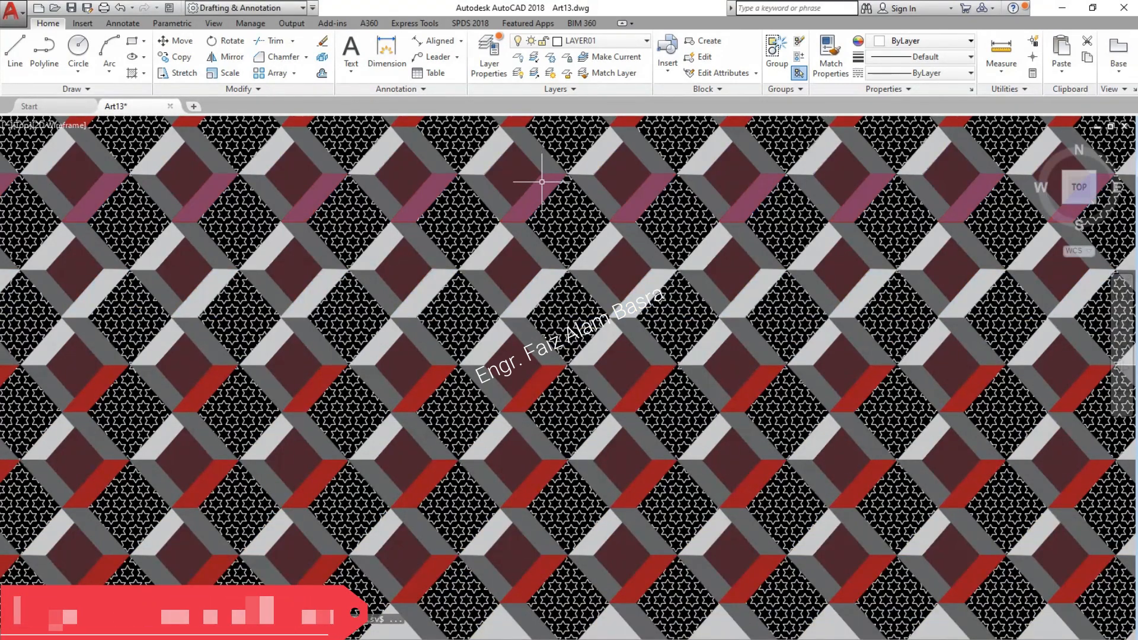
Step: Change the hatch colour of the dark red band row above the light grey lower-right bands to white
{"action": "left_click", "coordinate": [542, 182]}
{"action": "left_click", "coordinate": [391, 57]}
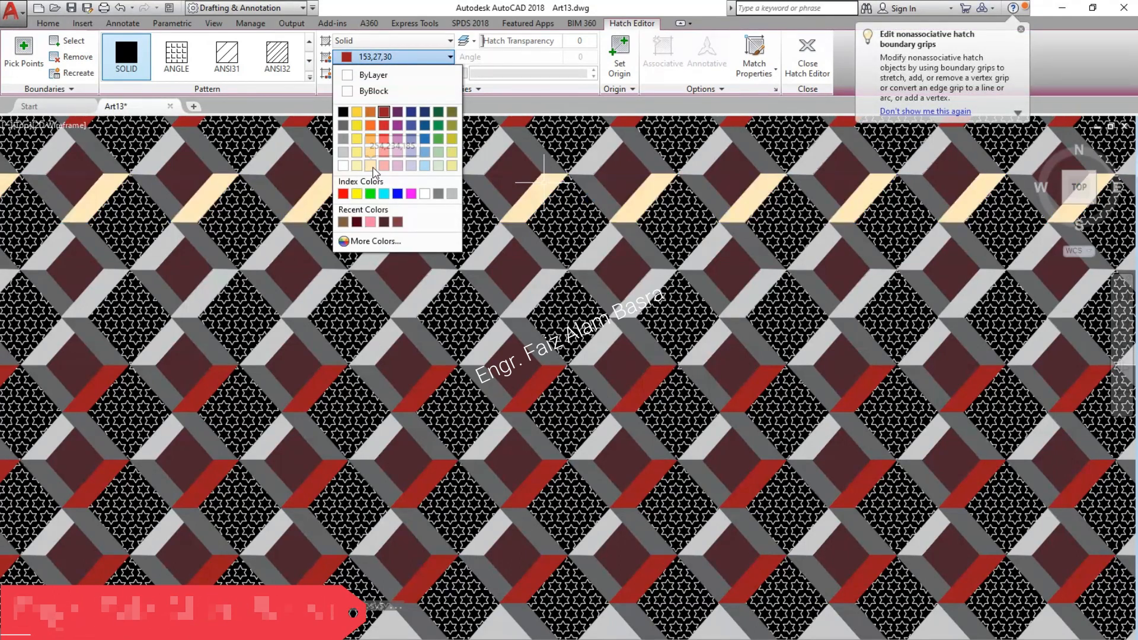
{"action": "left_click", "coordinate": [342, 166]}
{"action": "left_click", "coordinate": [806, 66]}
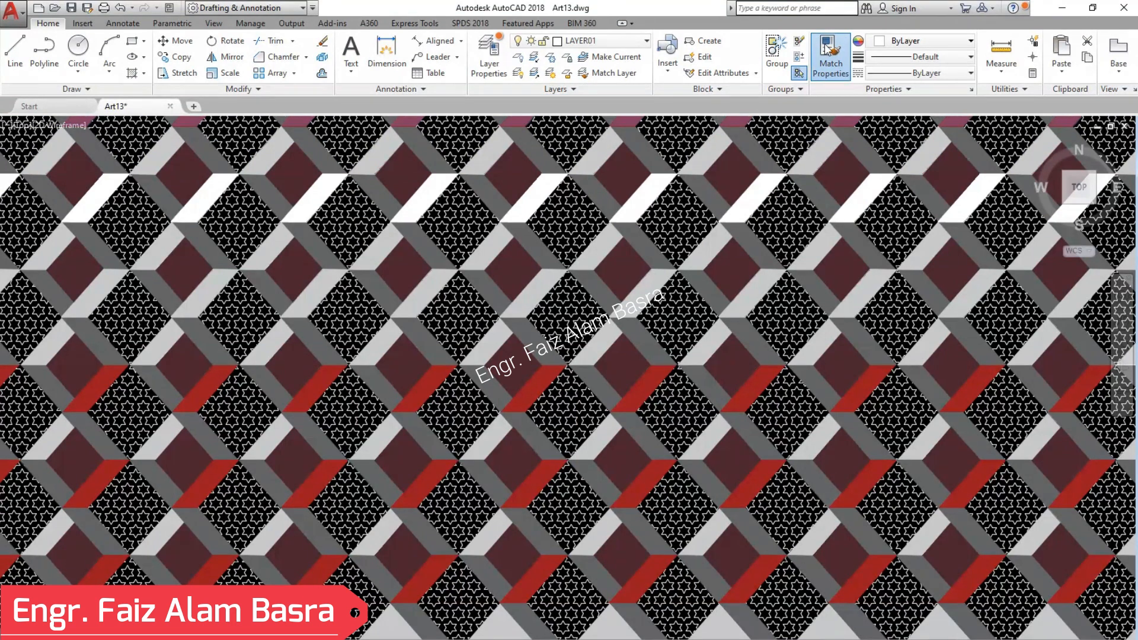
Step: Match the upper-right and lower-right bands around the small diamonds to the white band row with Match Properties
{"action": "left_click", "coordinate": [827, 49]}
{"action": "left_click", "coordinate": [581, 205]}
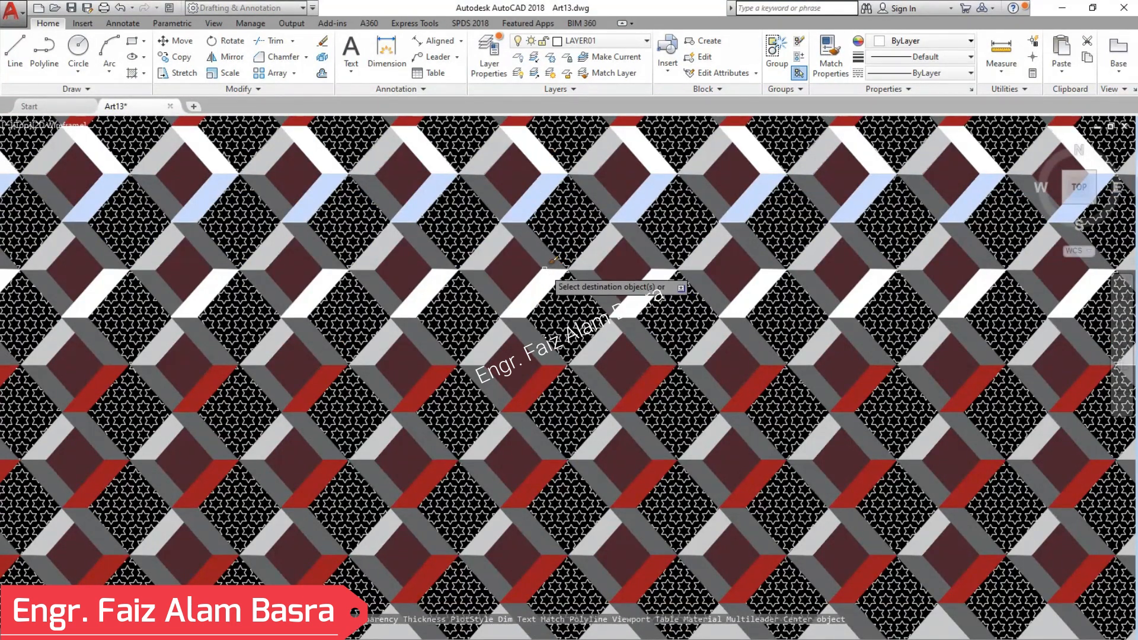
{"action": "left_click", "coordinate": [554, 259]}
{"action": "left_click", "coordinate": [542, 333]}
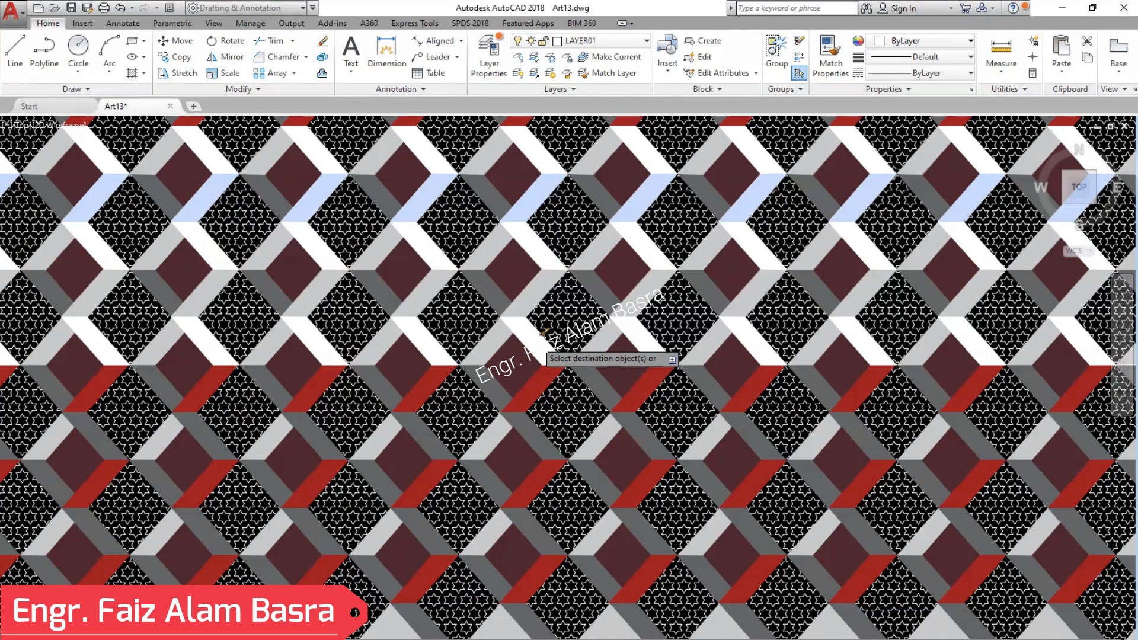
{"action": "left_click", "coordinate": [525, 397]}
{"action": "left_click", "coordinate": [527, 430]}
{"action": "left_click", "coordinate": [539, 476]}
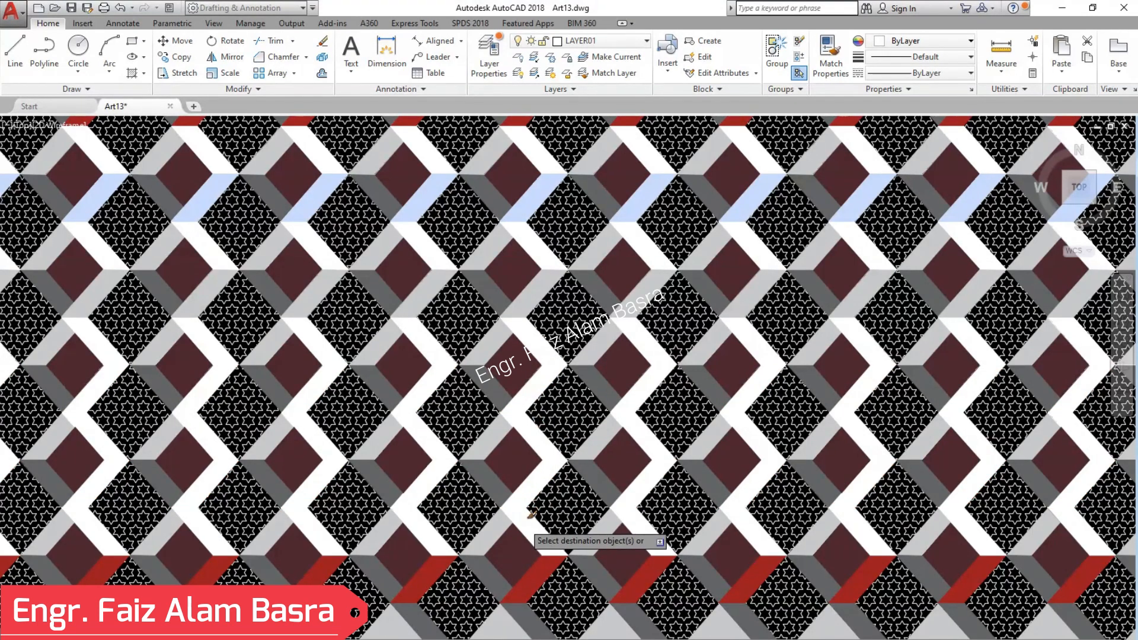
{"action": "left_click", "coordinate": [527, 524]}
{"action": "left_click", "coordinate": [538, 567]}
{"action": "key", "text": "Escape"}
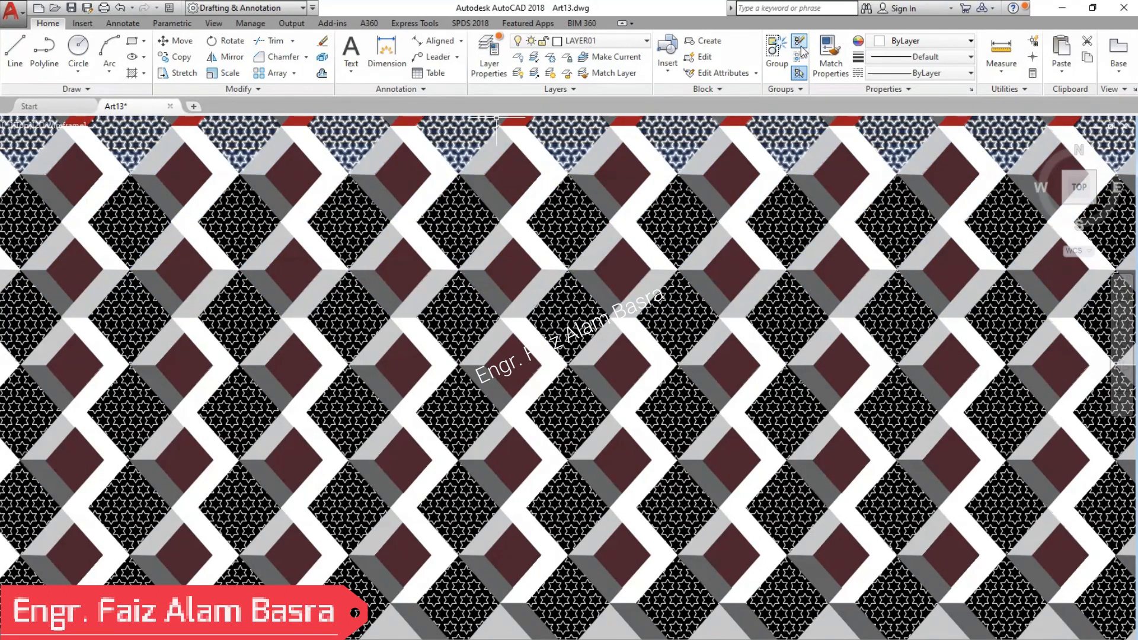
Step: Try matching the light grey upper-left bands to the dark grey lower-left bands and undo the recent band matching
{"action": "left_click", "coordinate": [831, 52]}
{"action": "left_click", "coordinate": [495, 195]}
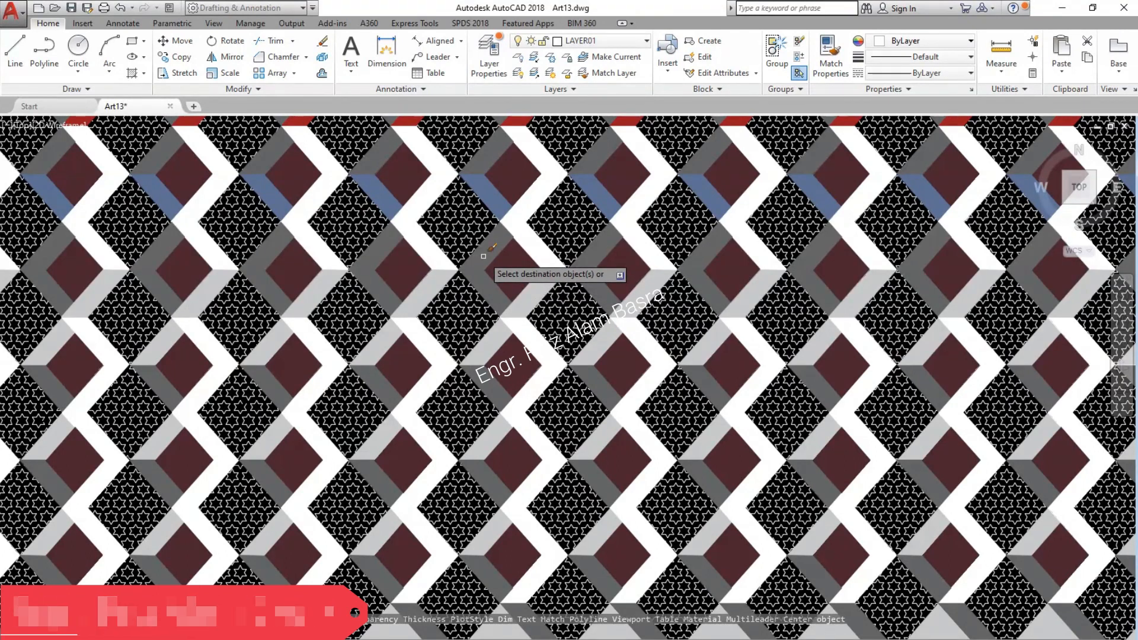
{"action": "key", "text": "Escape"}
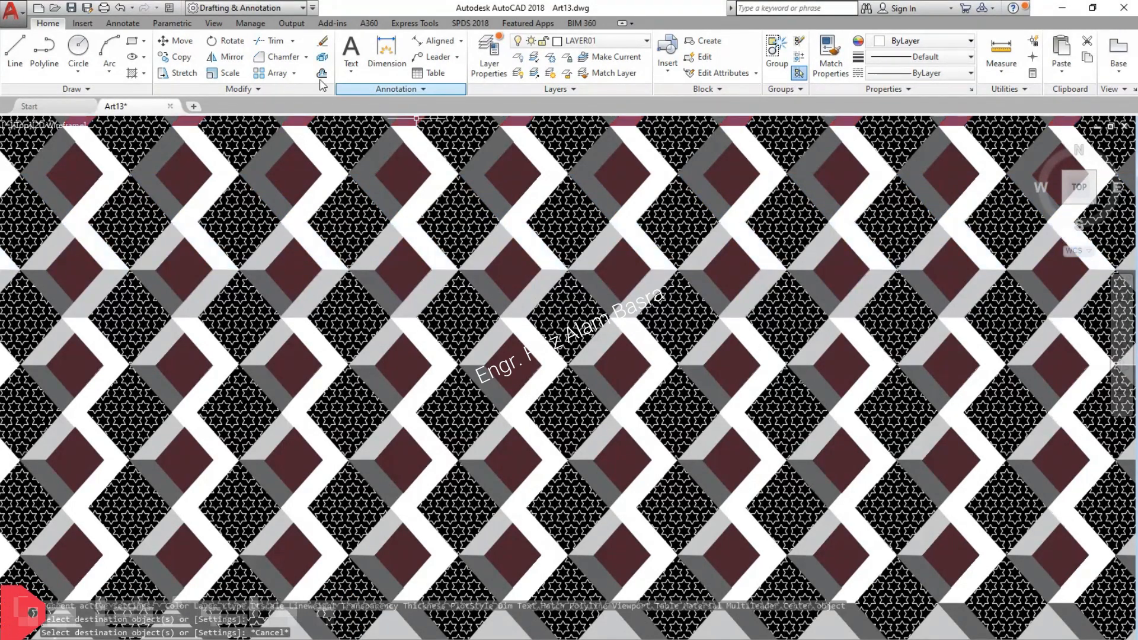
{"action": "left_click", "coordinate": [121, 8]}
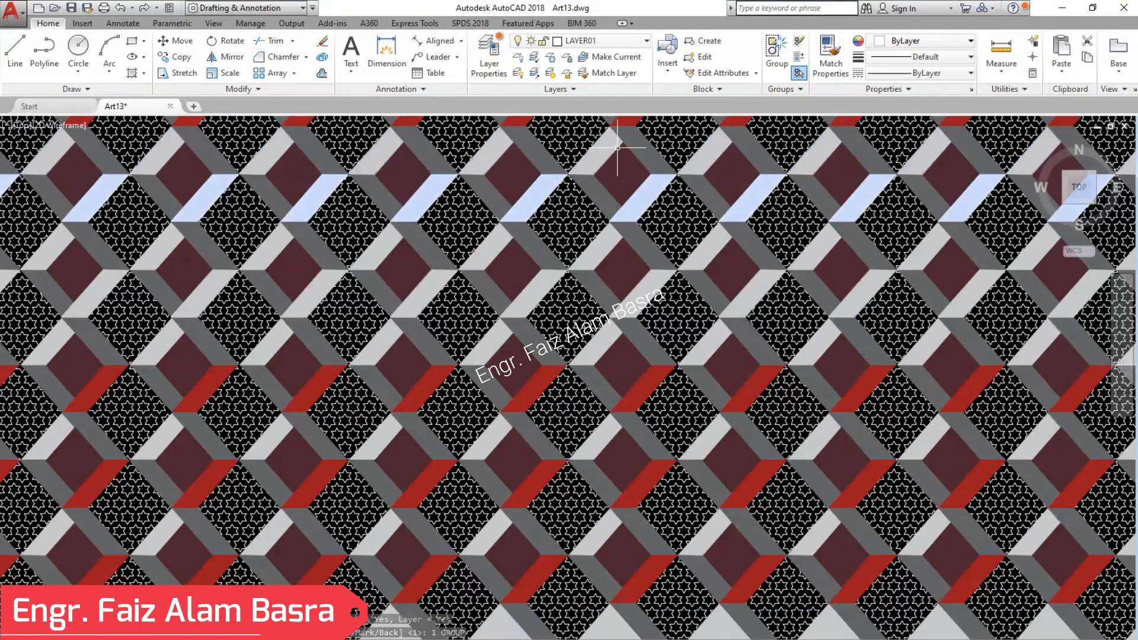
Step: Match the light grey upper-left bands of the small diamonds to the white band row
{"action": "left_click", "coordinate": [832, 52]}
{"action": "left_click", "coordinate": [418, 190]}
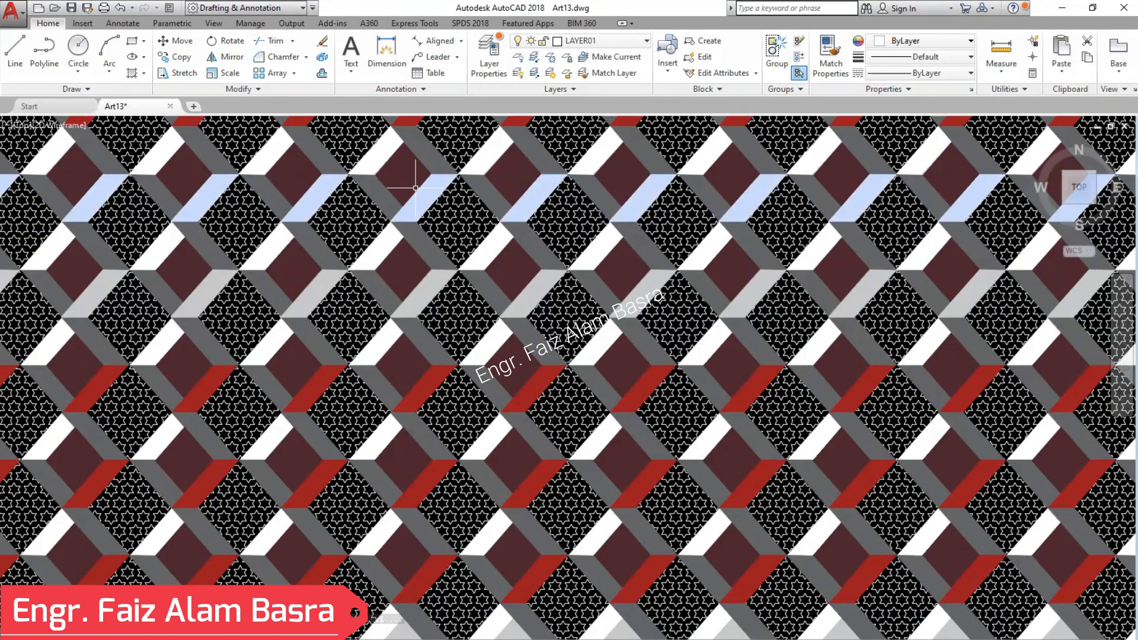
Step: Change one row of small dark red diamonds to Cyan with a hatch transparency of 39
{"action": "left_click", "coordinate": [394, 158]}
{"action": "left_click", "coordinate": [438, 57]}
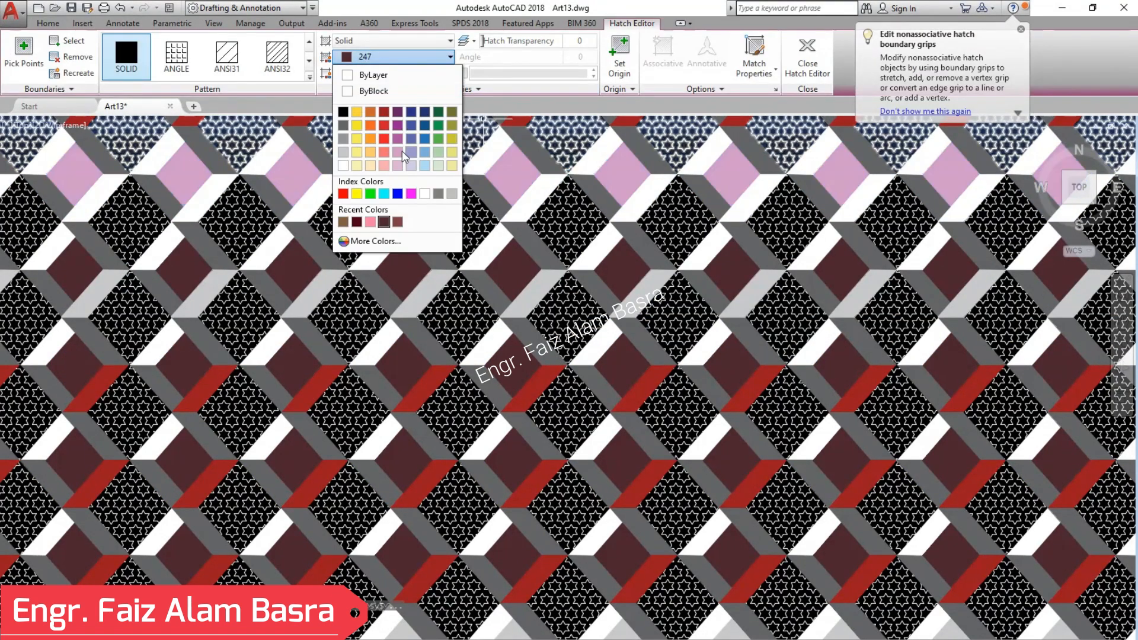
{"action": "left_click", "coordinate": [383, 194]}
{"action": "left_click_drag", "start_coordinate": [488, 40], "coordinate": [508, 41]}
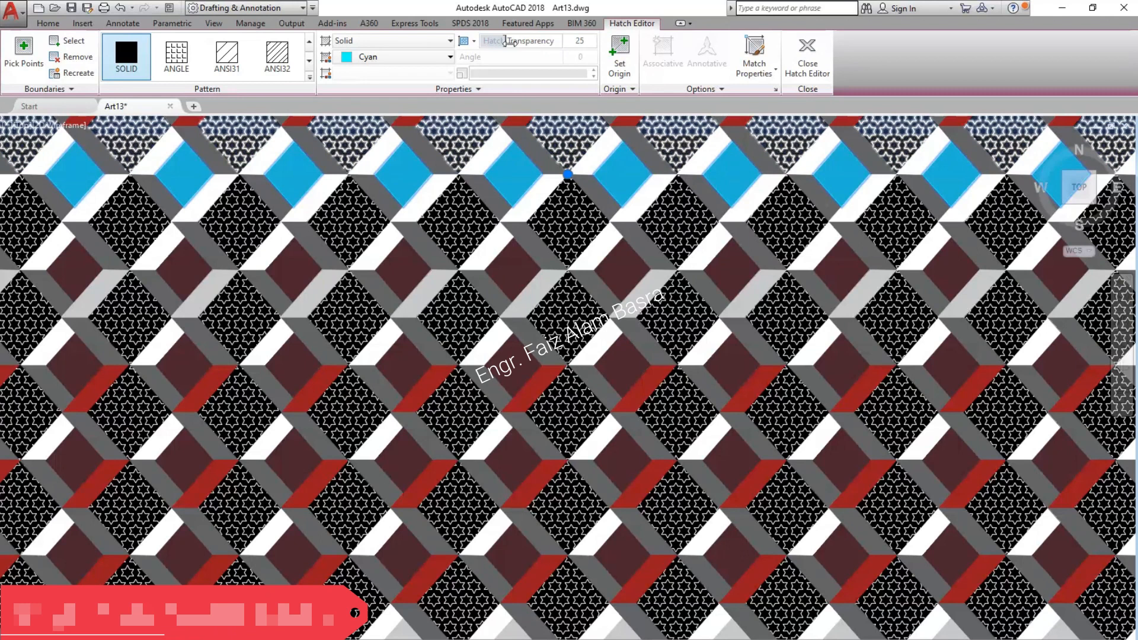
{"action": "mouse_move", "coordinate": [505, 40]}
{"action": "left_mouse_down"}
{"action": "mouse_move", "coordinate": [551, 42]}
{"action": "mouse_move", "coordinate": [524, 50]}
{"action": "left_mouse_up"}
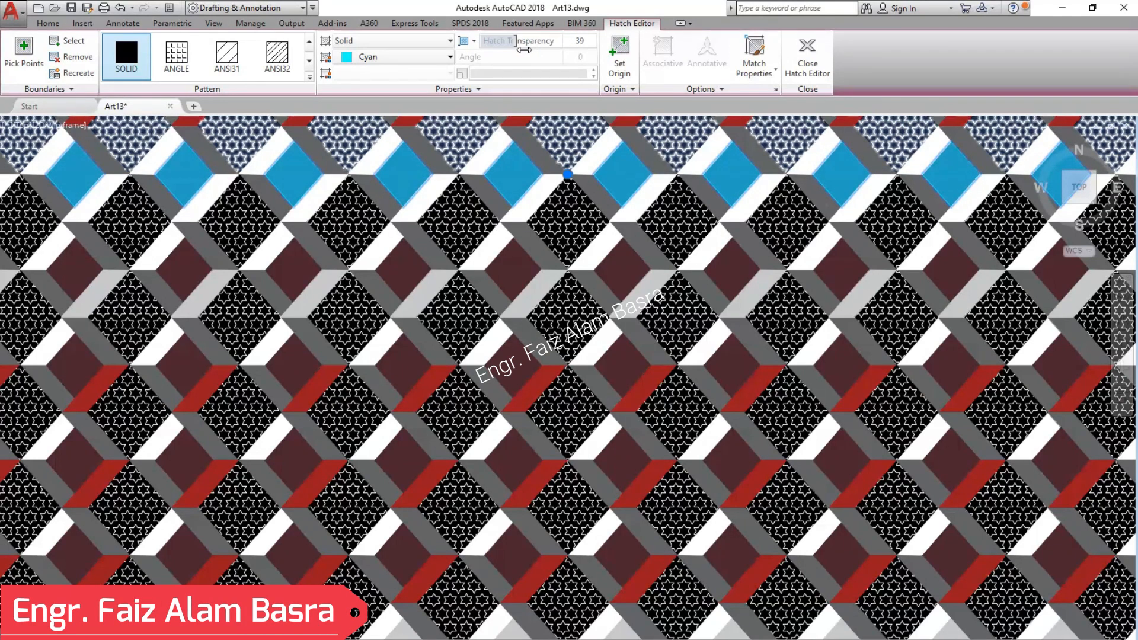
Step: Change the row of large STARS diamonds below the cyan row to the SOLID pattern with a blue hatch colour
{"action": "left_click", "coordinate": [458, 226]}
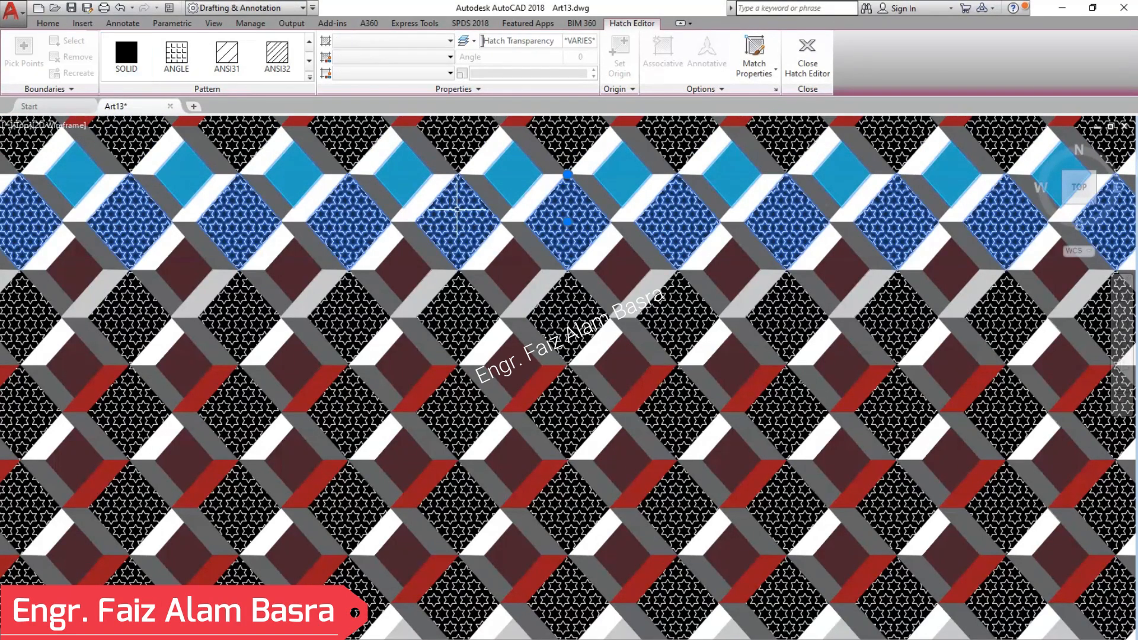
{"action": "left_click", "coordinate": [126, 55]}
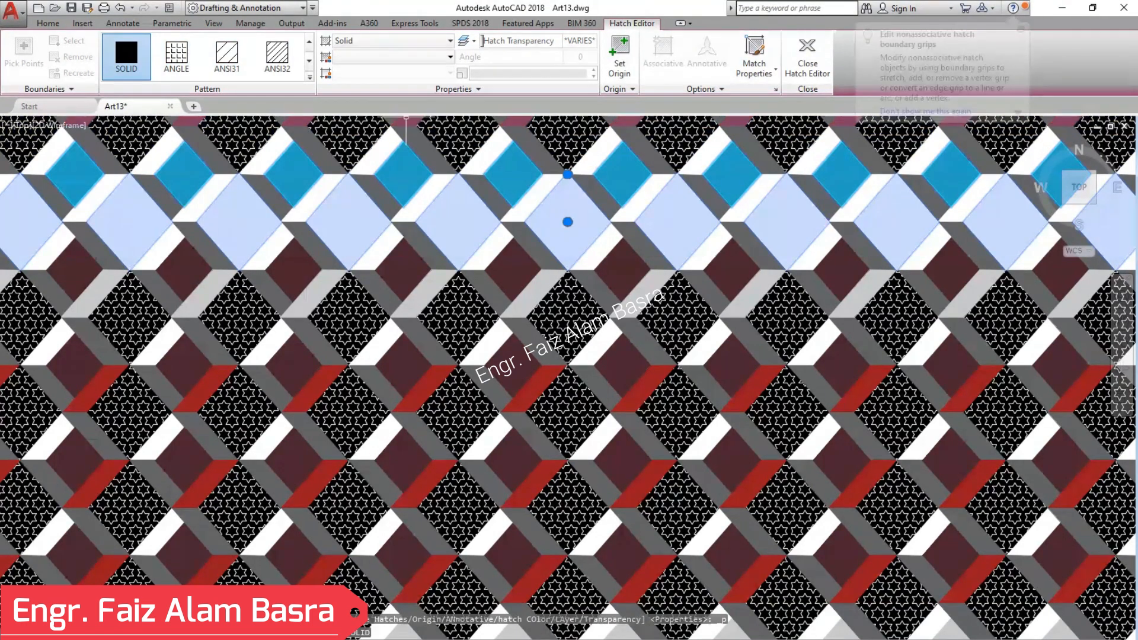
{"action": "left_click", "coordinate": [415, 57]}
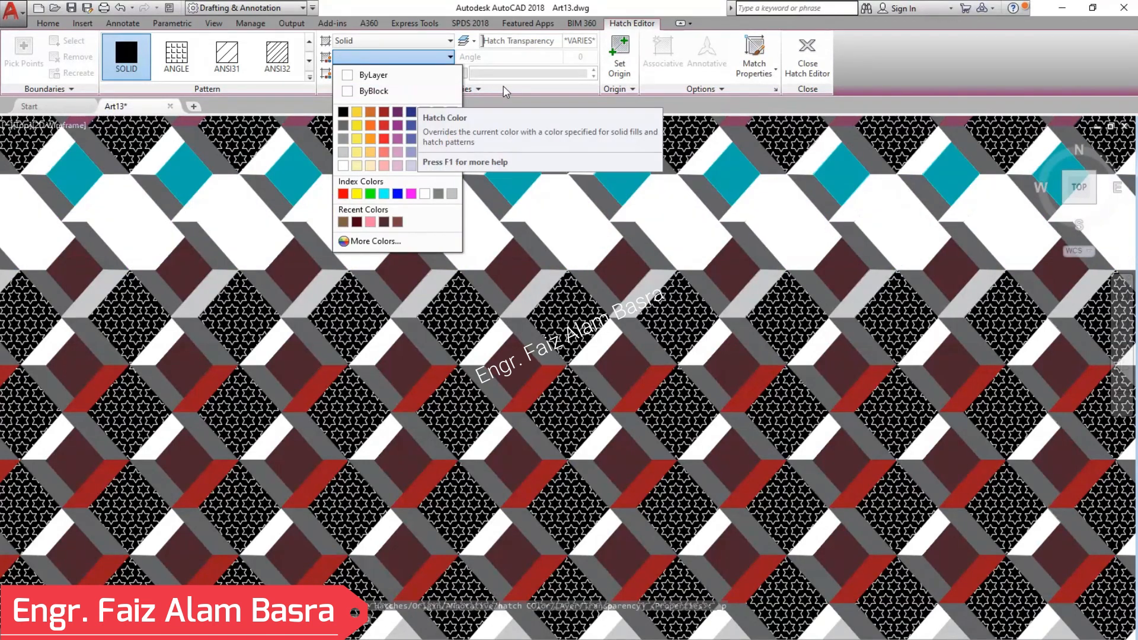
{"action": "left_click", "coordinate": [503, 92]}
{"action": "key", "text": "Escape"}
{"action": "left_click", "coordinate": [421, 215]}
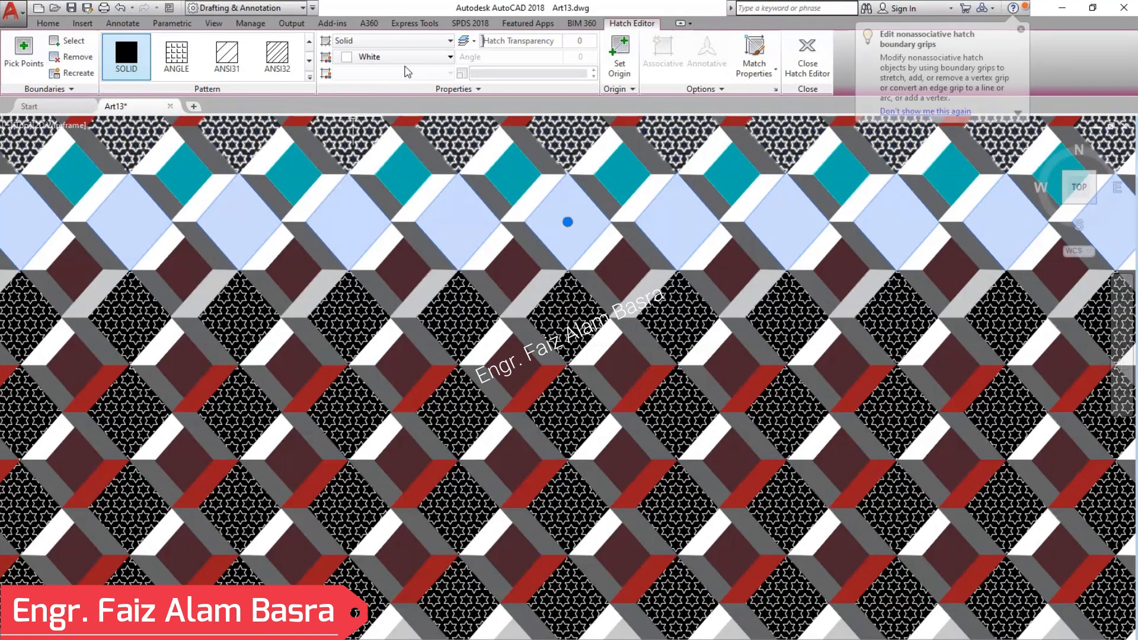
{"action": "left_click", "coordinate": [428, 60]}
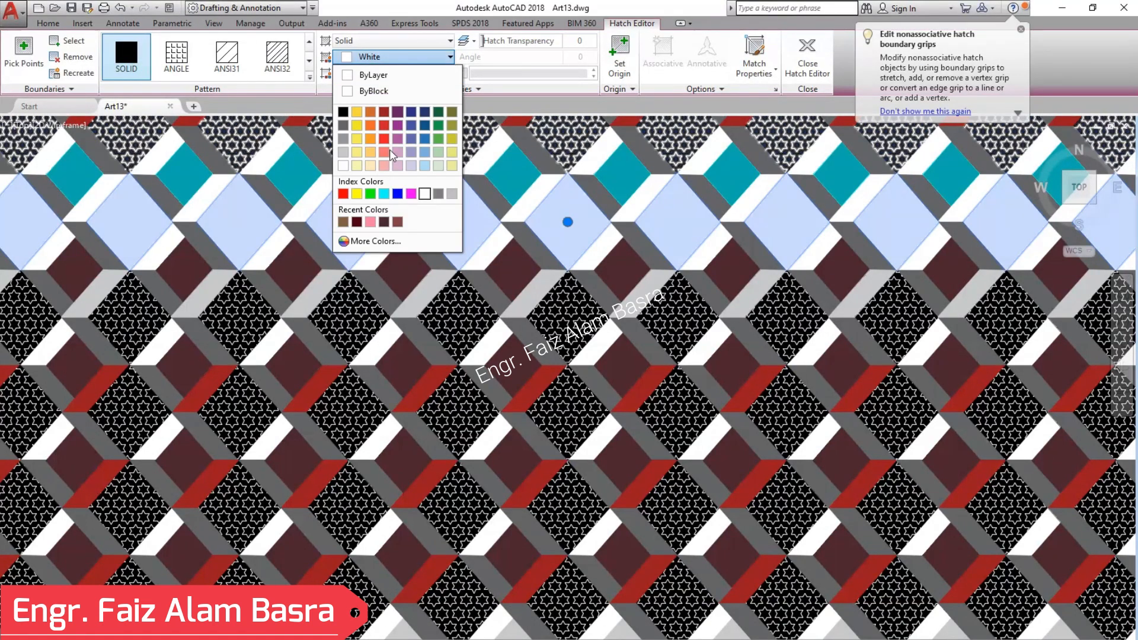
{"action": "left_click", "coordinate": [398, 193]}
{"action": "key", "text": "Escape"}
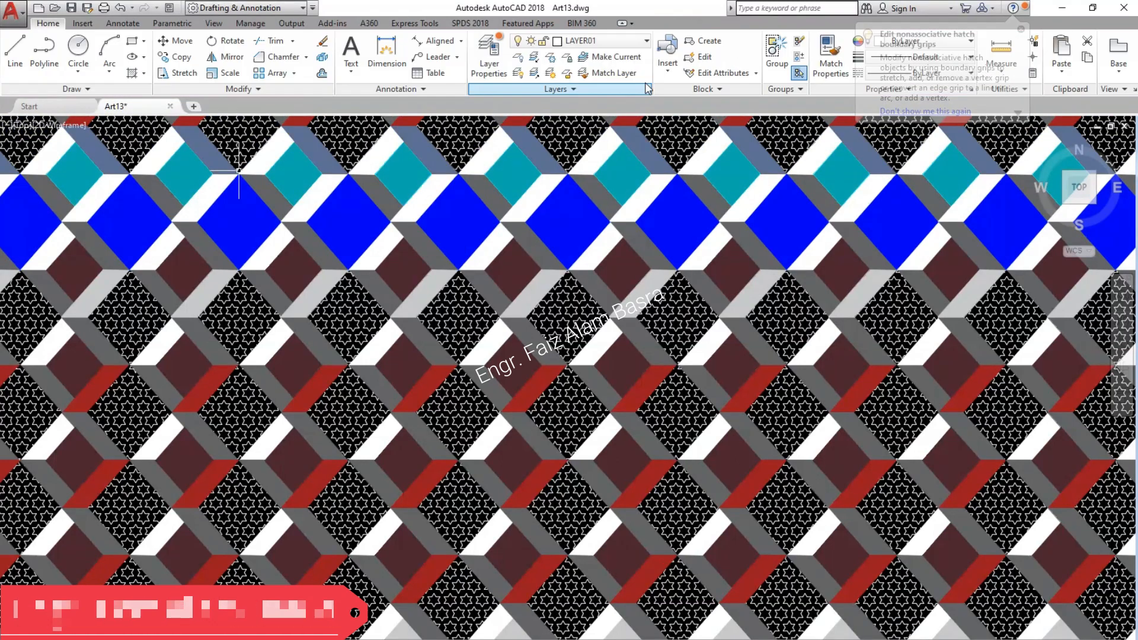
Step: Match the neighbouring rows of large STARS diamonds to the solid blue diamond row
{"action": "left_click", "coordinate": [831, 62]}
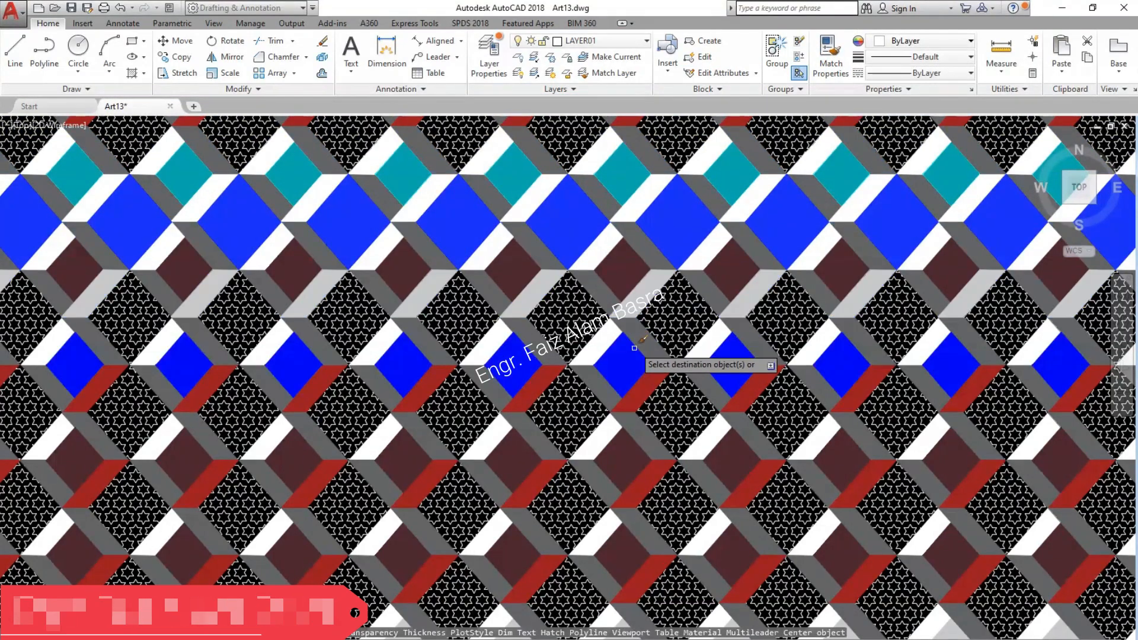
{"action": "left_click", "coordinate": [711, 323]}
{"action": "left_click", "coordinate": [682, 403]}
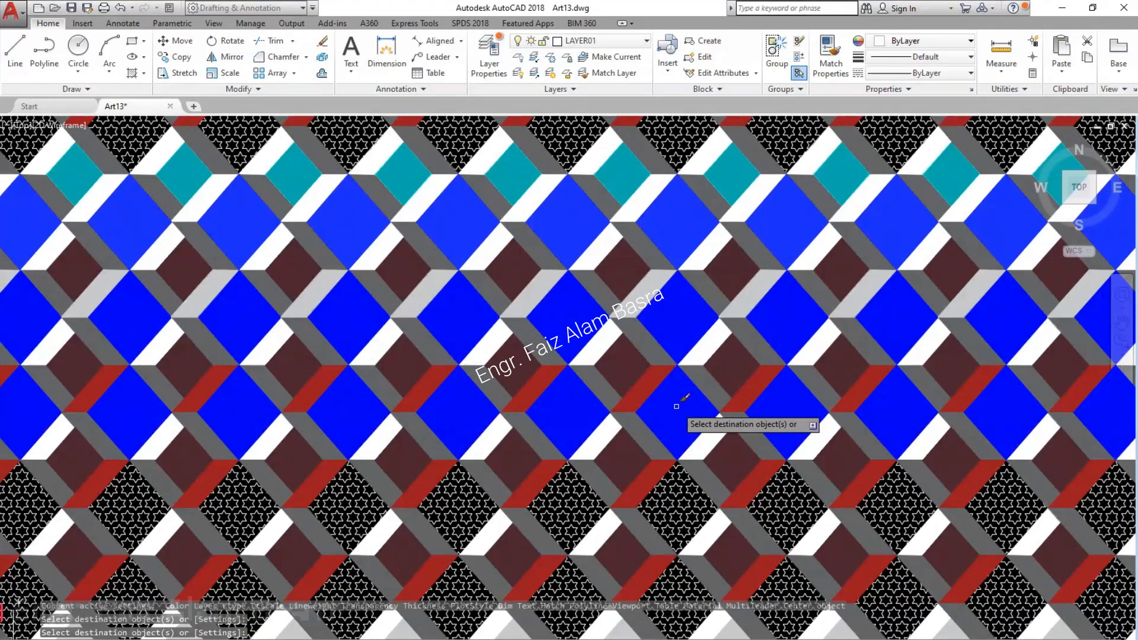
{"action": "left_click", "coordinate": [686, 584]}
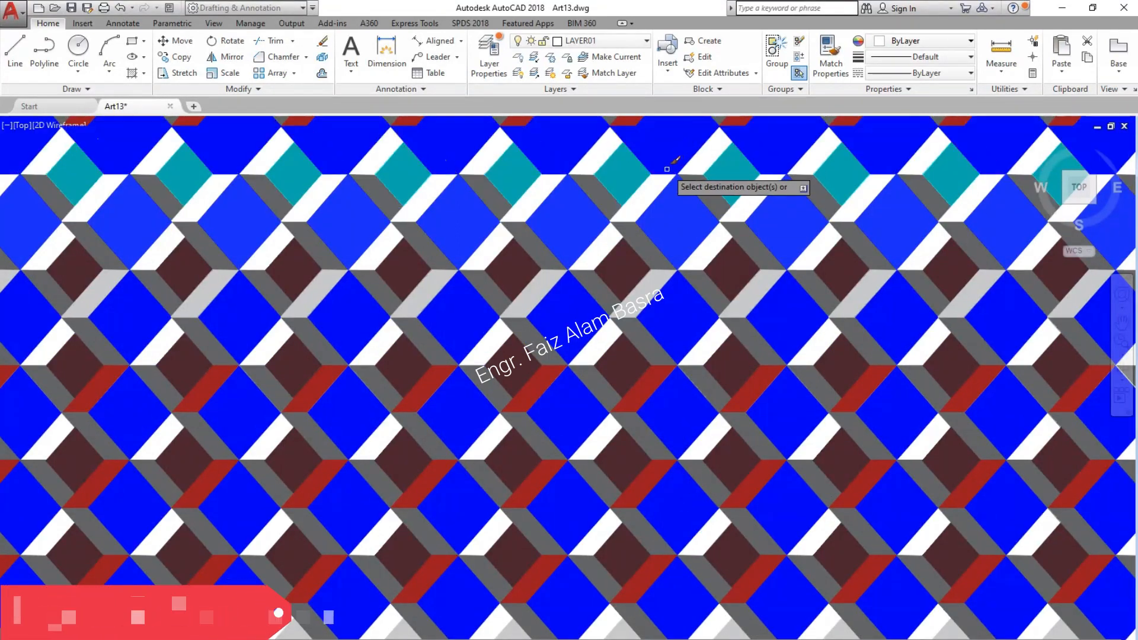
{"action": "left_click", "coordinate": [678, 145]}
Step: Match the rows of small dark red diamonds below to the transparent cyan diamond row
{"action": "left_click", "coordinate": [832, 57]}
{"action": "left_click", "coordinate": [629, 173]}
{"action": "left_click", "coordinate": [642, 287]}
{"action": "left_click", "coordinate": [633, 381]}
{"action": "left_click", "coordinate": [629, 509]}
{"action": "left_click", "coordinate": [630, 566]}
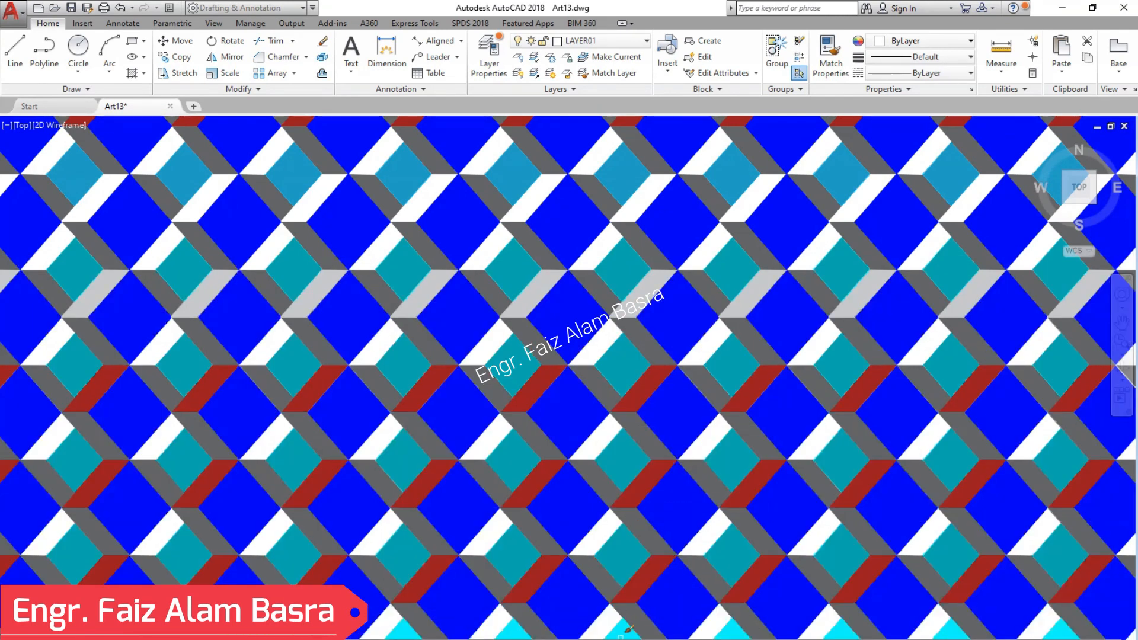
{"action": "left_click", "coordinate": [841, 139]}
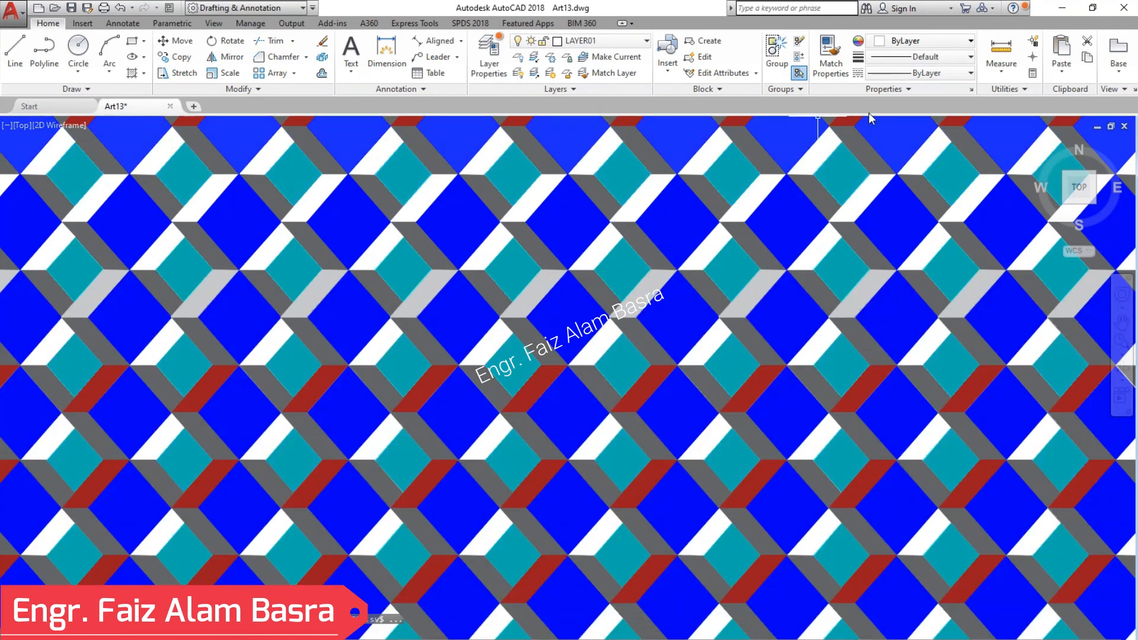
Step: Match the red lower-right band rows in the middle of the pattern to the light grey band row
{"action": "left_click", "coordinate": [831, 56]}
{"action": "left_click", "coordinate": [650, 291]}
{"action": "left_click", "coordinate": [652, 403]}
{"action": "left_click", "coordinate": [649, 489]}
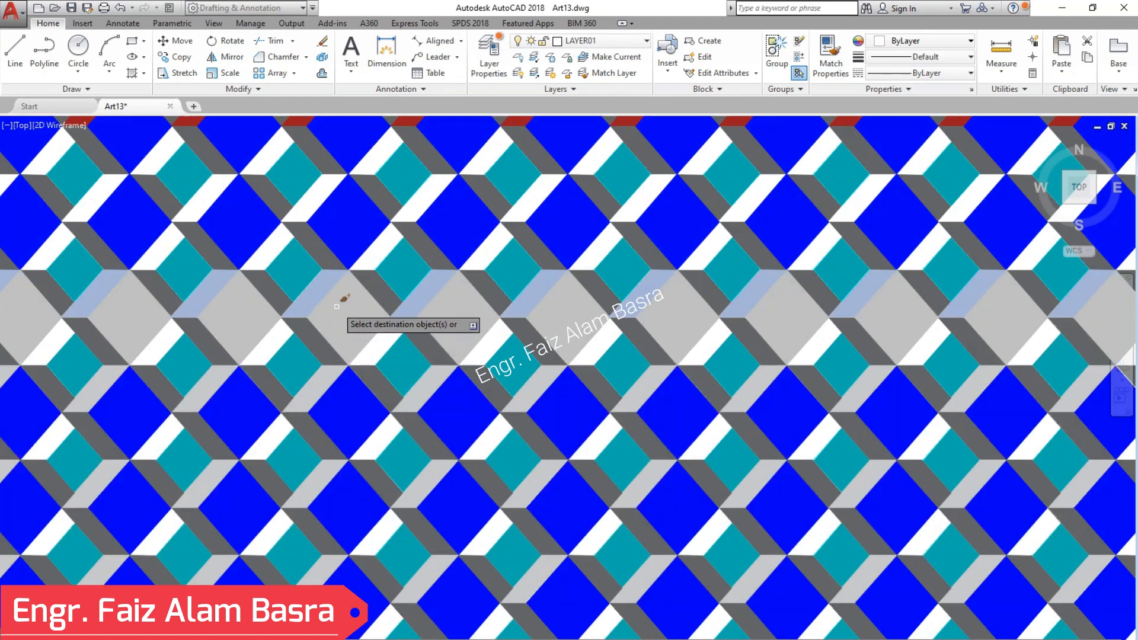
{"action": "key", "text": "Escape"}
Step: Match the topmost row of large STARS diamonds to the solid blue diamonds
{"action": "scroll", "coordinate": [497, 456], "scroll_direction": "down", "scroll_amount": 2}
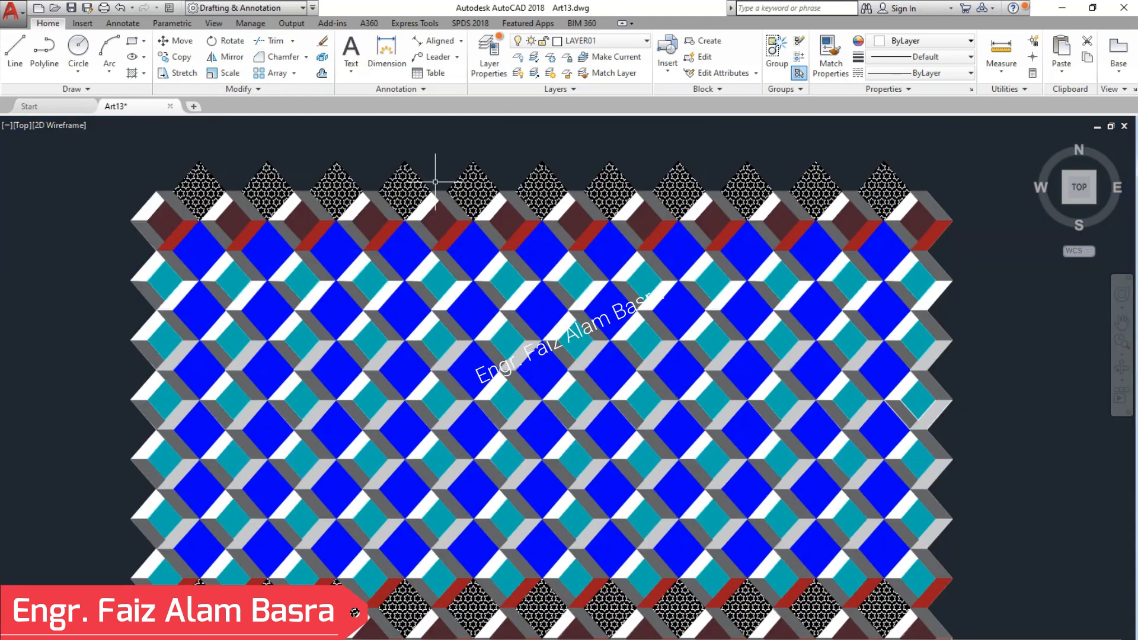
{"action": "scroll", "coordinate": [441, 172], "scroll_direction": "up", "scroll_amount": 2}
{"action": "left_click", "coordinate": [830, 57]}
{"action": "left_click", "coordinate": [655, 286]}
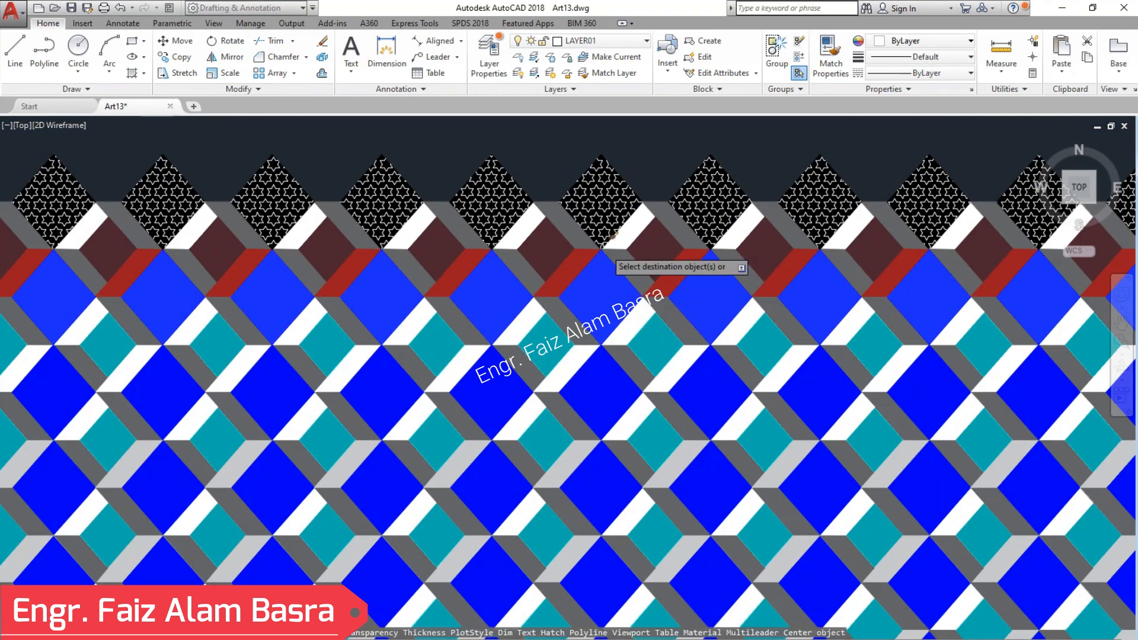
{"action": "key", "text": "Escape"}
Step: Match the topmost red lower-right band row and the white one beneath it to the light grey bands
{"action": "left_click", "coordinate": [830, 57]}
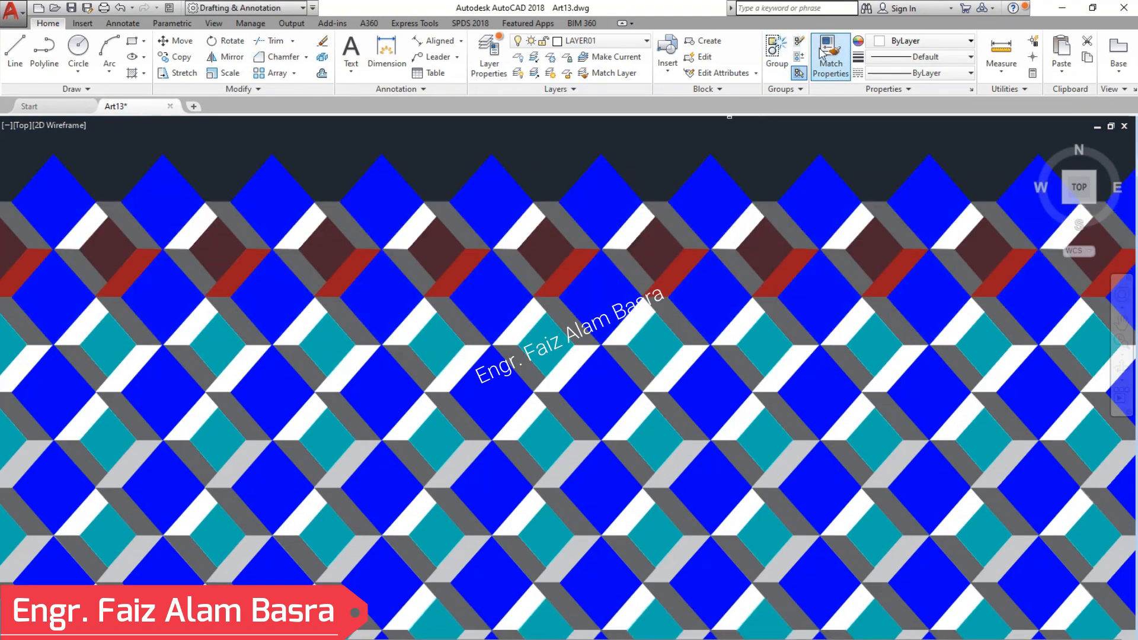
{"action": "left_click", "coordinate": [682, 453]}
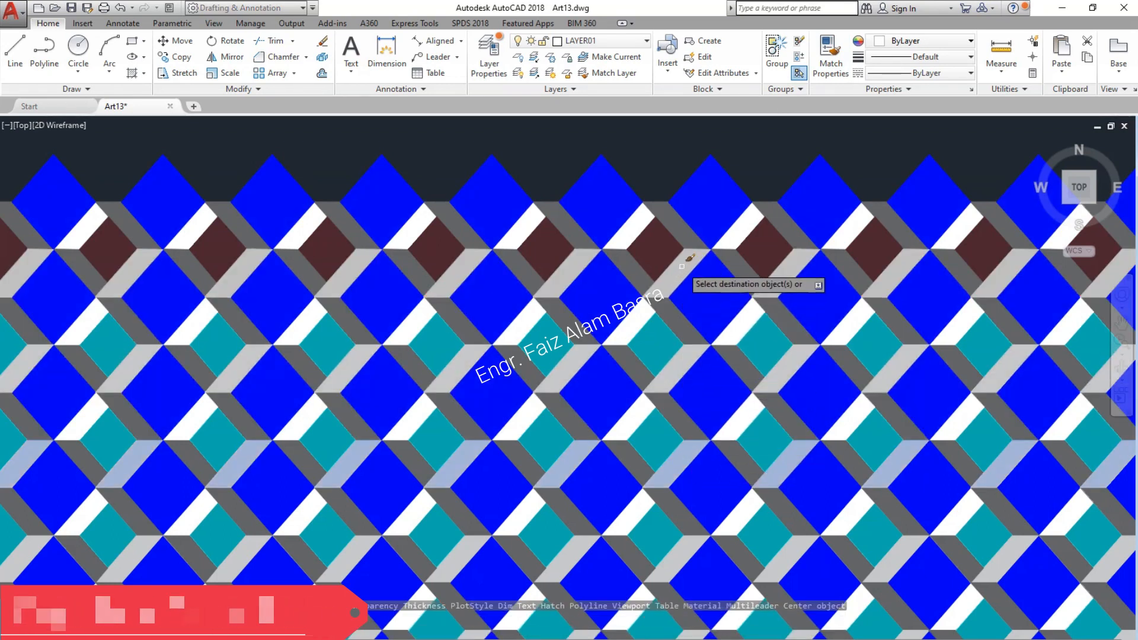
{"action": "key", "text": "Escape"}
Step: Match the topmost row of small dark red diamonds to the transparent cyan diamonds
{"action": "left_click", "coordinate": [830, 56]}
{"action": "left_click", "coordinate": [663, 333]}
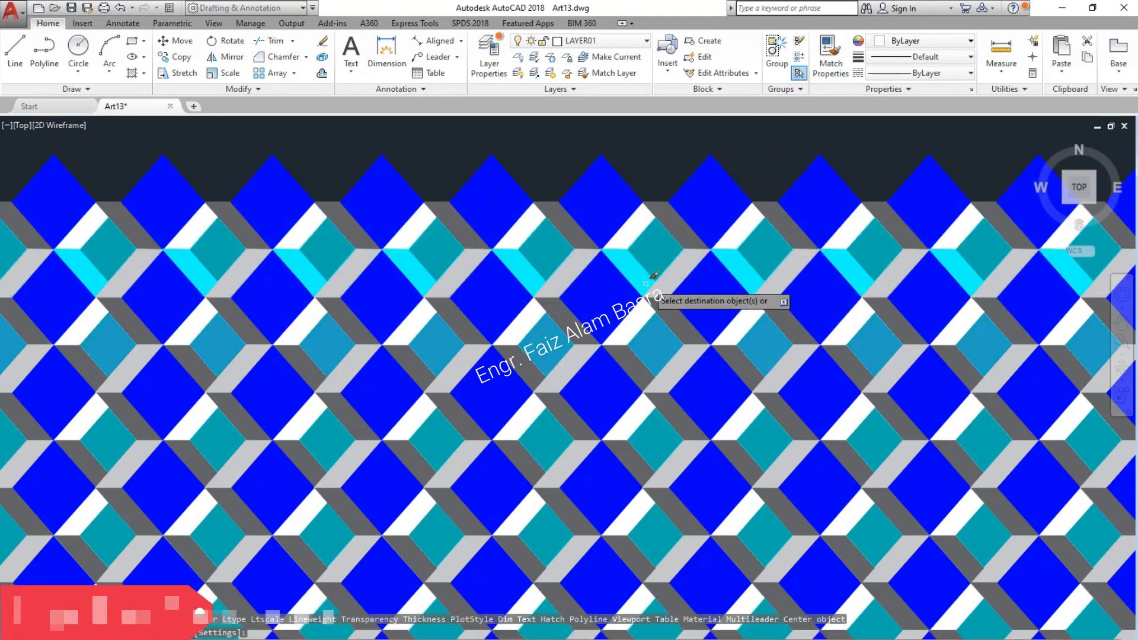
{"action": "left_click", "coordinate": [652, 271]}
{"action": "key", "text": "Escape"}
Step: Match the STARS diamond row near the pattern's lower edge to the solid blue diamonds
{"action": "scroll", "coordinate": [452, 211], "scroll_direction": "down", "scroll_amount": 6}
{"action": "scroll", "coordinate": [482, 546], "scroll_direction": "up", "scroll_amount": 6}
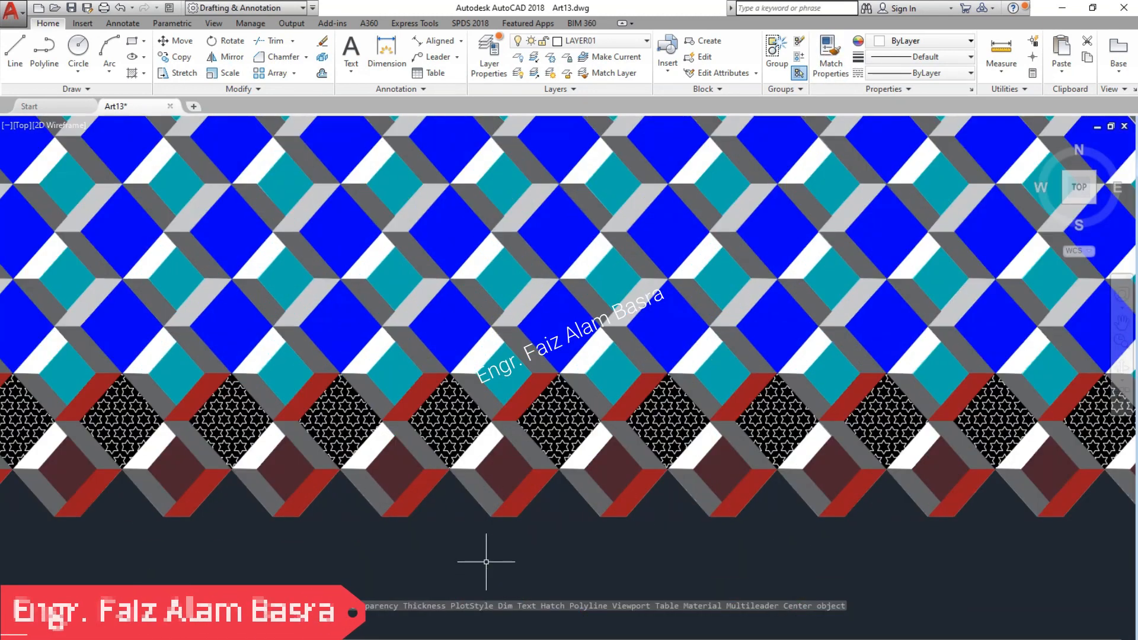
{"action": "left_click", "coordinate": [846, 56]}
{"action": "left_click", "coordinate": [735, 279]}
{"action": "left_click", "coordinate": [671, 381]}
{"action": "key", "text": "Escape"}
Step: Match the lowest row of small dark red diamonds to the transparent cyan diamonds
{"action": "left_click", "coordinate": [832, 50]}
{"action": "left_click", "coordinate": [622, 375]}
{"action": "left_click", "coordinate": [612, 470]}
{"action": "key", "text": "Return"}
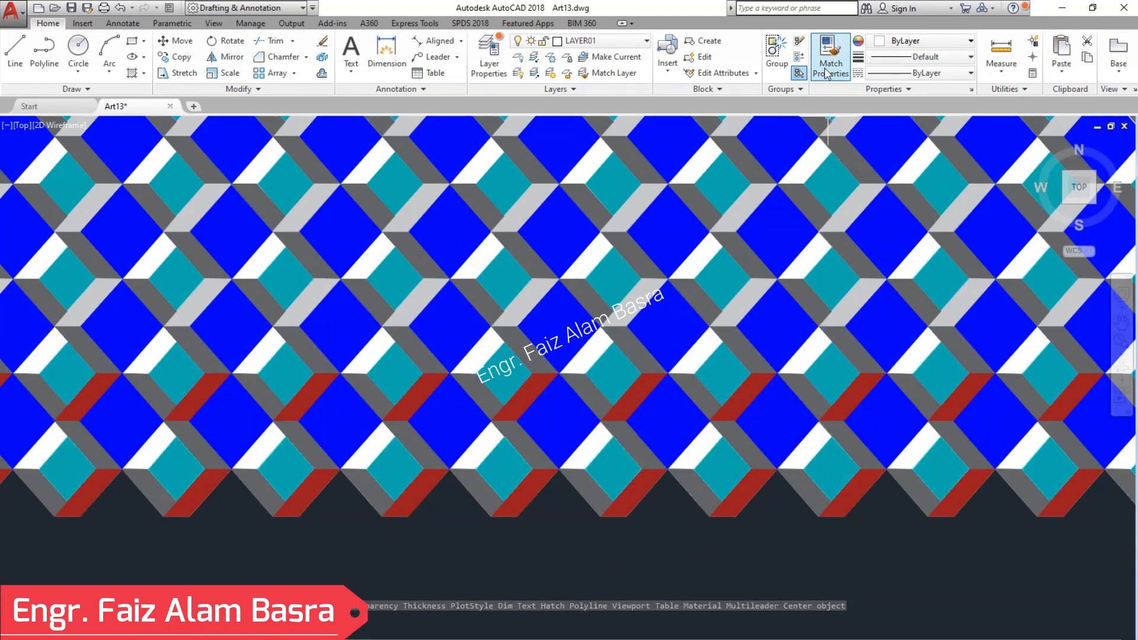
Step: Match the two red lower-right band rows at the pattern's lower edge to the light grey bands
{"action": "left_click", "coordinate": [830, 59]}
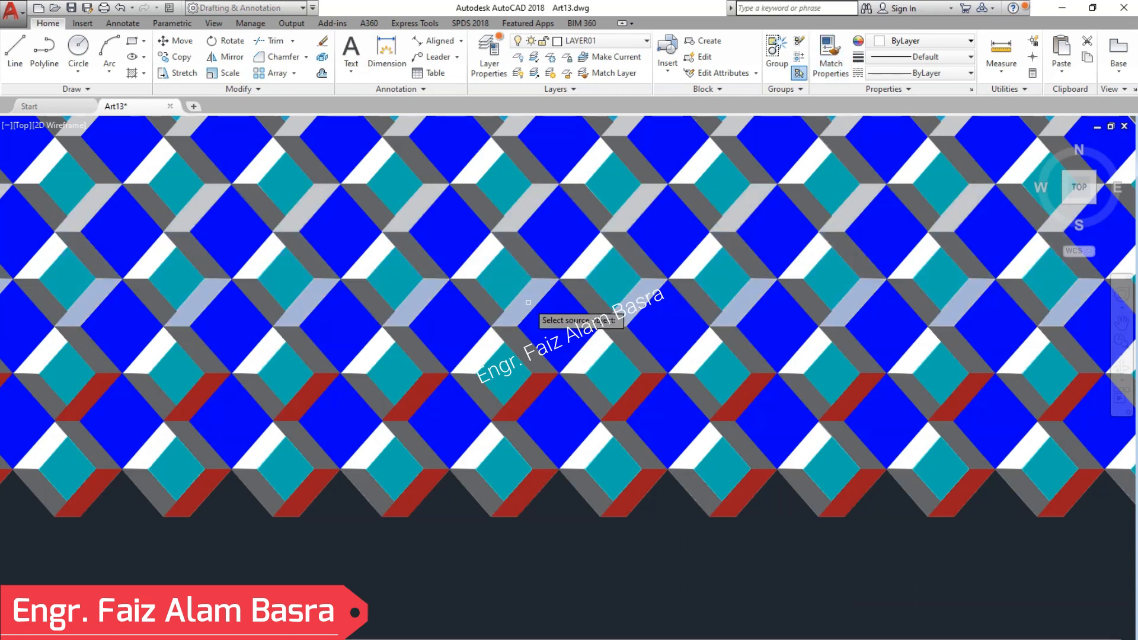
{"action": "left_click", "coordinate": [537, 314]}
{"action": "left_click", "coordinate": [533, 388]}
{"action": "left_click", "coordinate": [530, 488]}
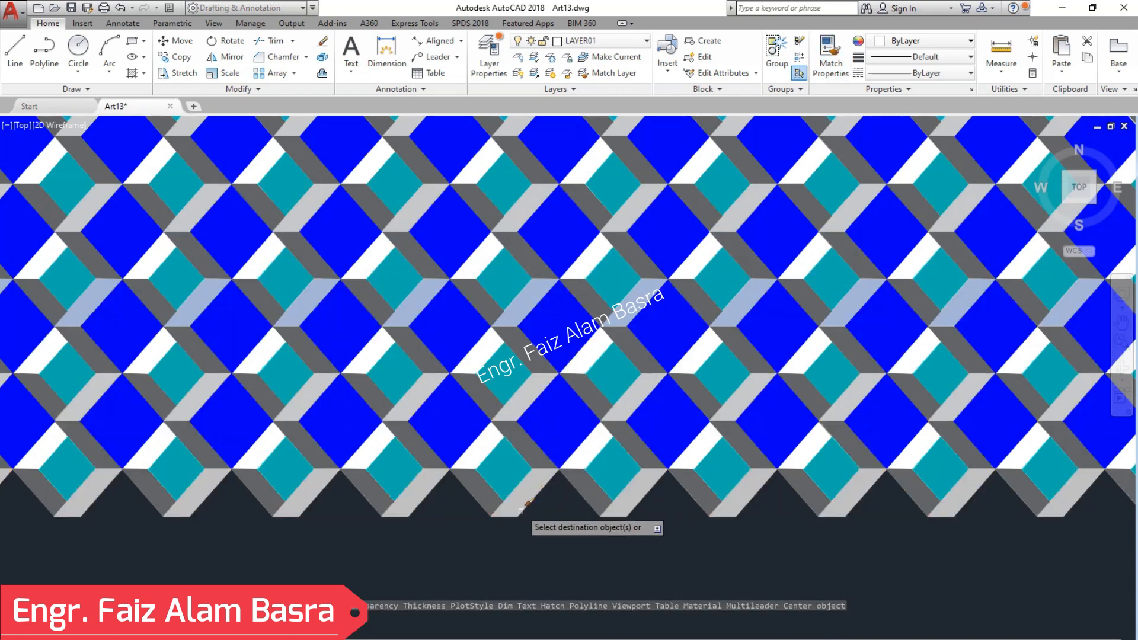
{"action": "key", "text": "Return"}
Step: Match the middle rows of small cyan diamonds to the solid blue of the large diamonds with Match Properties
{"action": "scroll", "coordinate": [526, 541], "scroll_direction": "down", "scroll_amount": 4}
{"action": "scroll", "coordinate": [411, 162], "scroll_direction": "up", "scroll_amount": 4}
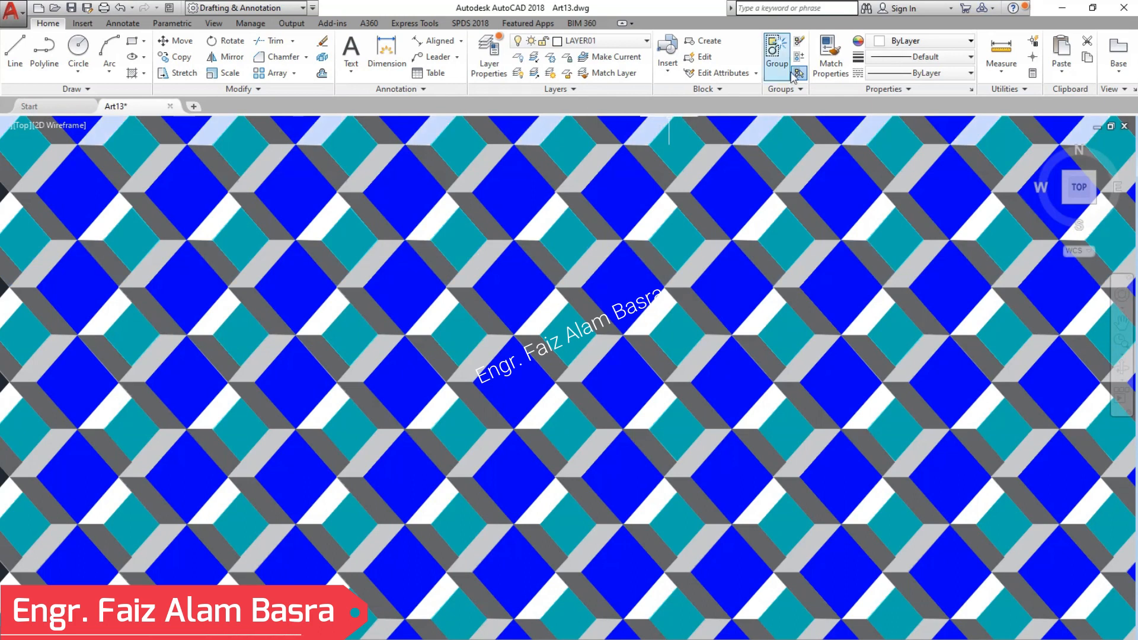
{"action": "left_click", "coordinate": [418, 290]}
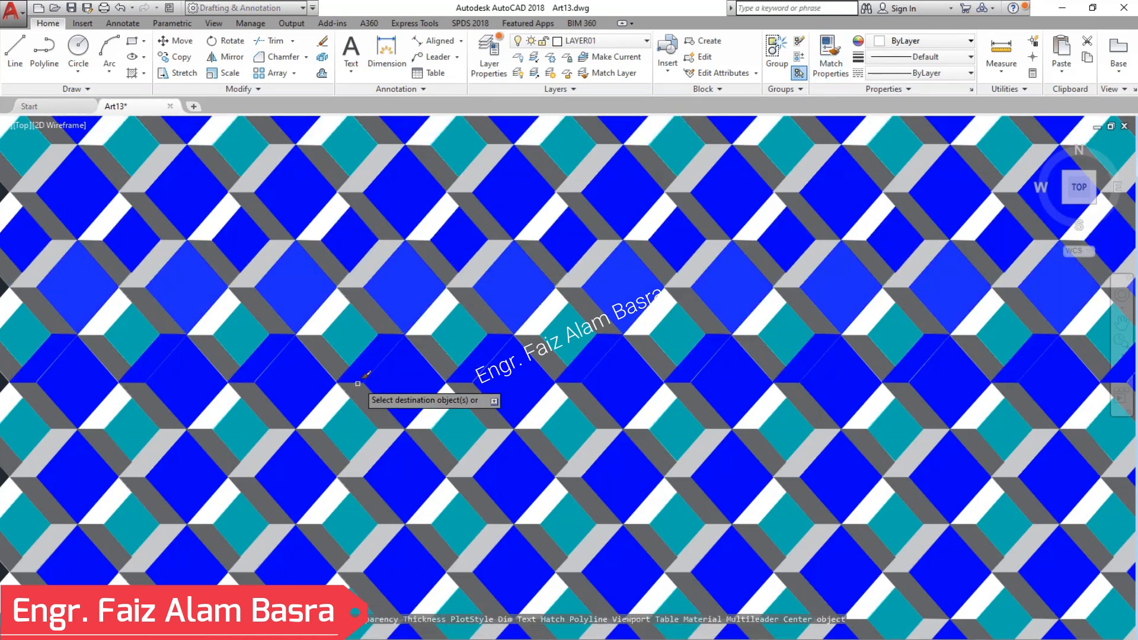
{"action": "left_click", "coordinate": [563, 154]}
{"action": "left_click", "coordinate": [464, 337]}
{"action": "left_click", "coordinate": [461, 416]}
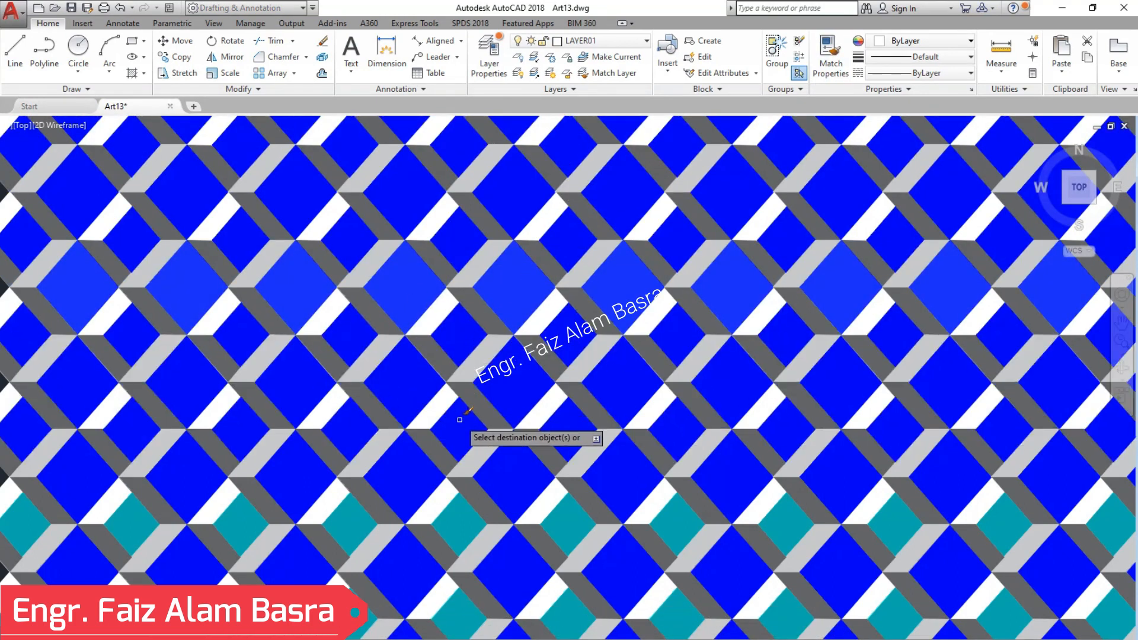
{"action": "left_click", "coordinate": [455, 521]}
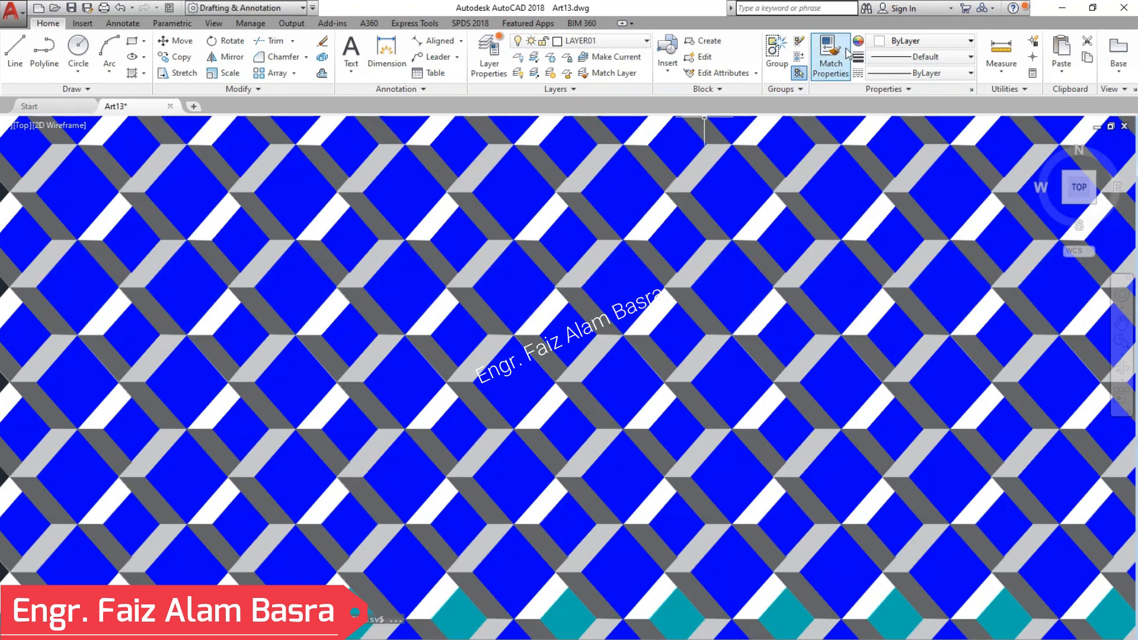
Step: Match the middle rows of large blue diamonds to the remaining transparent cyan small diamonds
{"action": "left_click", "coordinate": [462, 622]}
{"action": "left_click", "coordinate": [524, 562]}
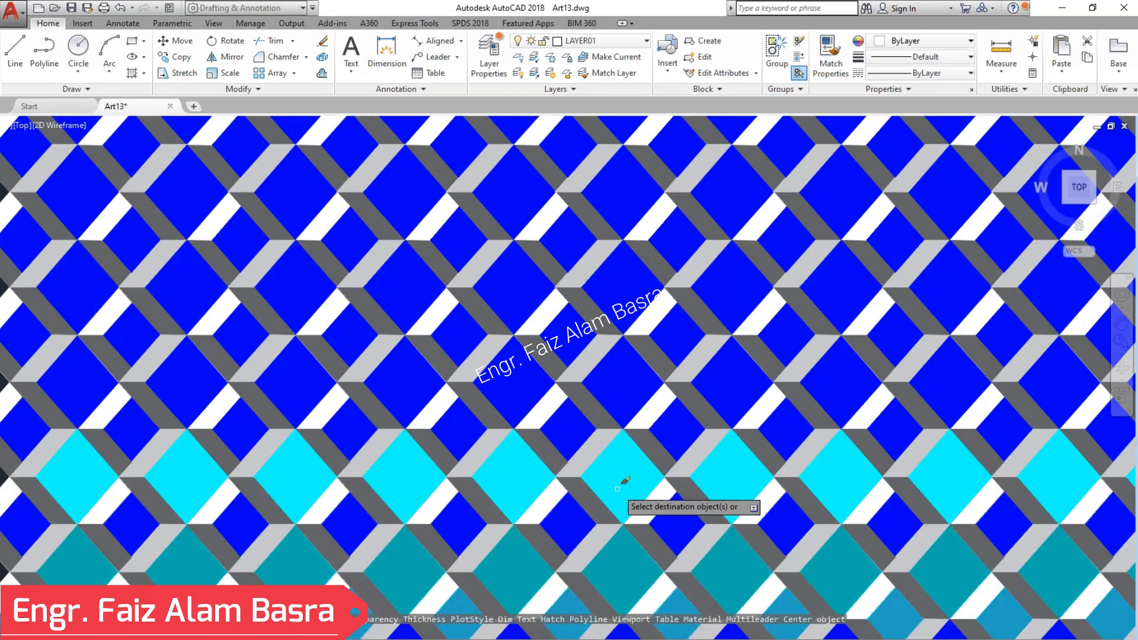
{"action": "left_click", "coordinate": [615, 488]}
{"action": "left_click", "coordinate": [717, 396]}
{"action": "left_click", "coordinate": [859, 283]}
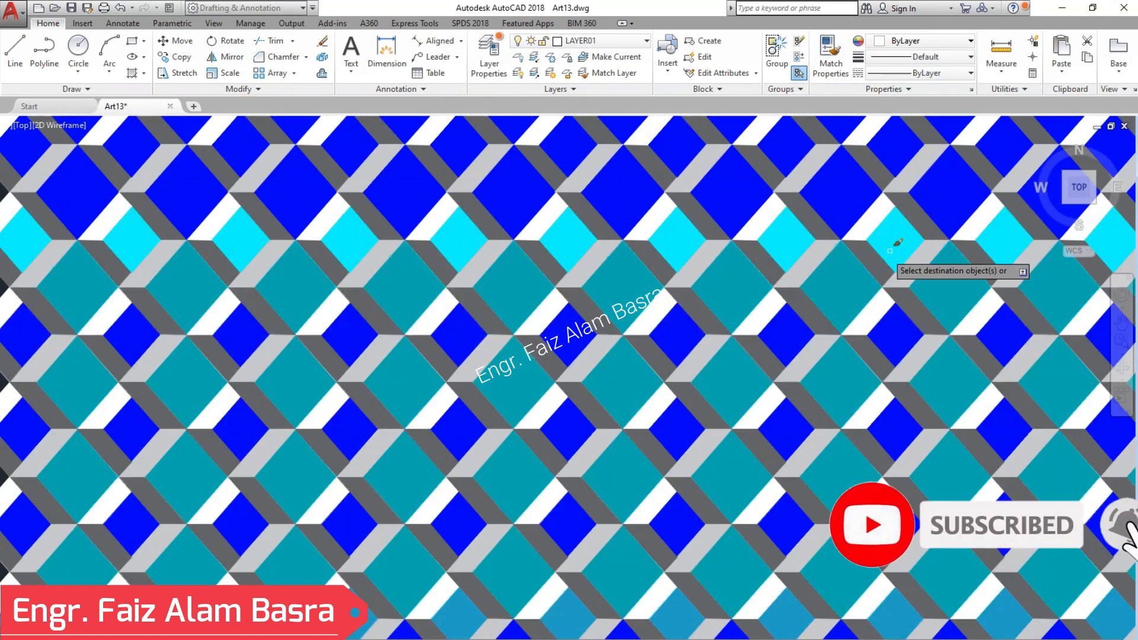
{"action": "left_click", "coordinate": [949, 201]}
Step: Match the remaining large blue diamond rows near the pattern's upper and lower ends to the transparent cyan
{"action": "scroll", "coordinate": [599, 350], "scroll_direction": "down", "scroll_amount": 2}
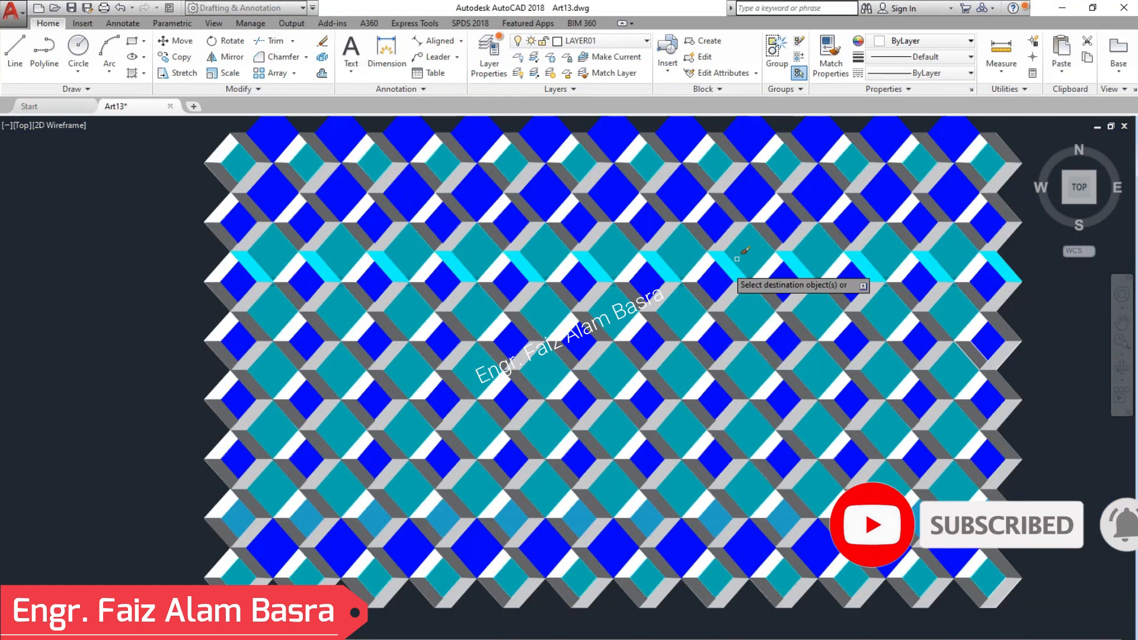
{"action": "left_click", "coordinate": [817, 191]}
{"action": "left_click", "coordinate": [686, 546]}
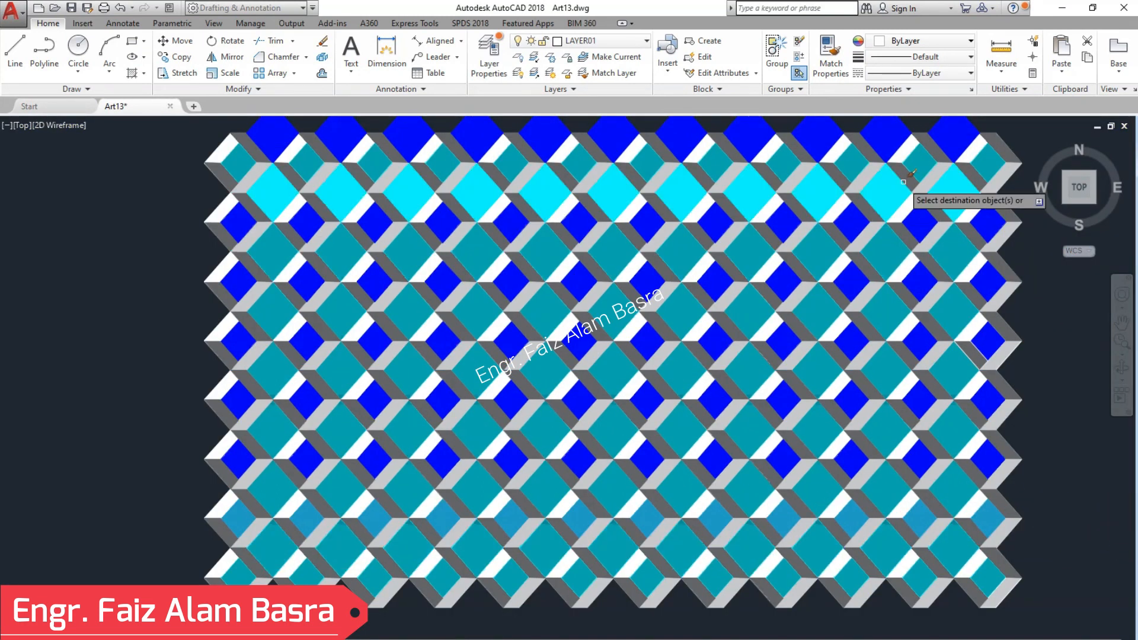
{"action": "left_click", "coordinate": [881, 142]}
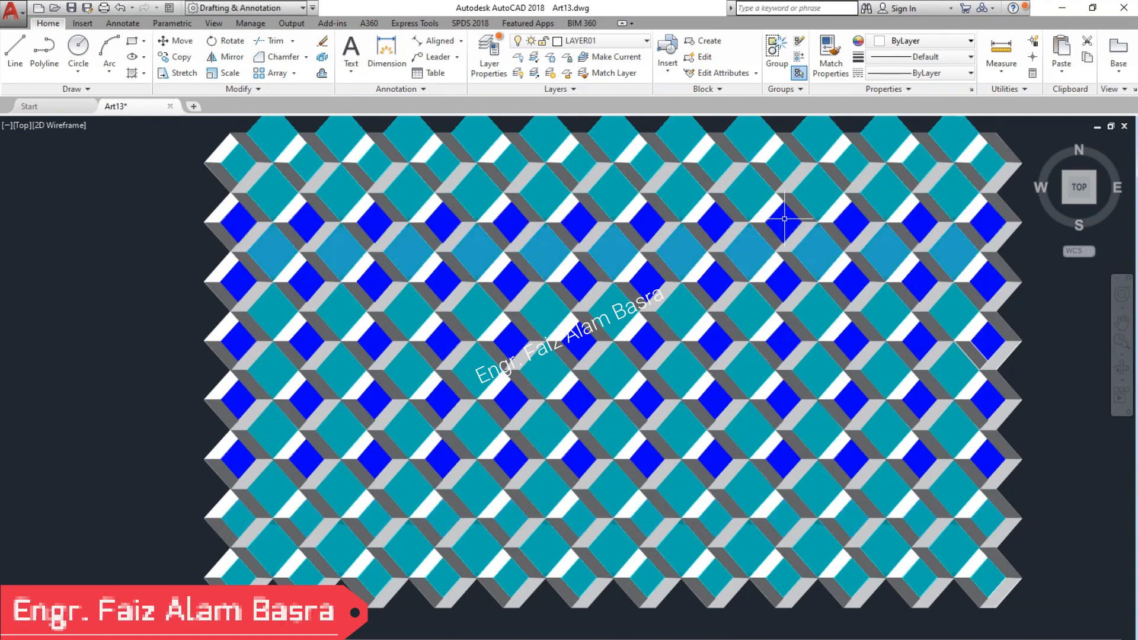
Step: Match the remaining cyan rows of small diamonds at the pattern's upper and lower ends to the solid blue small diamonds
{"action": "left_click", "coordinate": [828, 53]}
{"action": "left_click", "coordinate": [698, 511]}
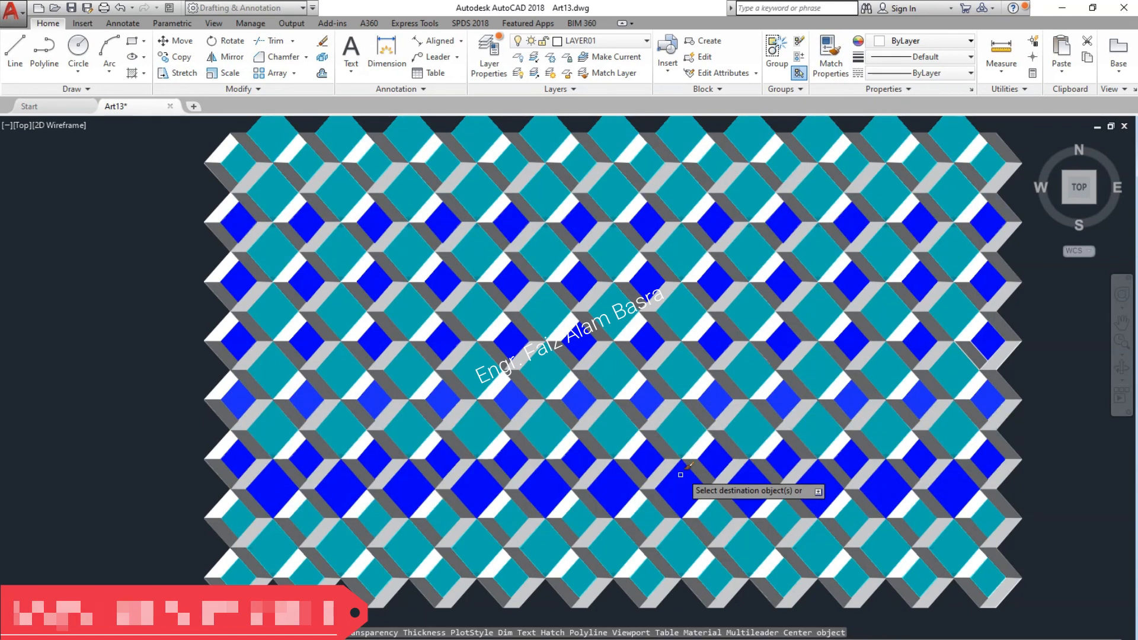
{"action": "left_click", "coordinate": [643, 579]}
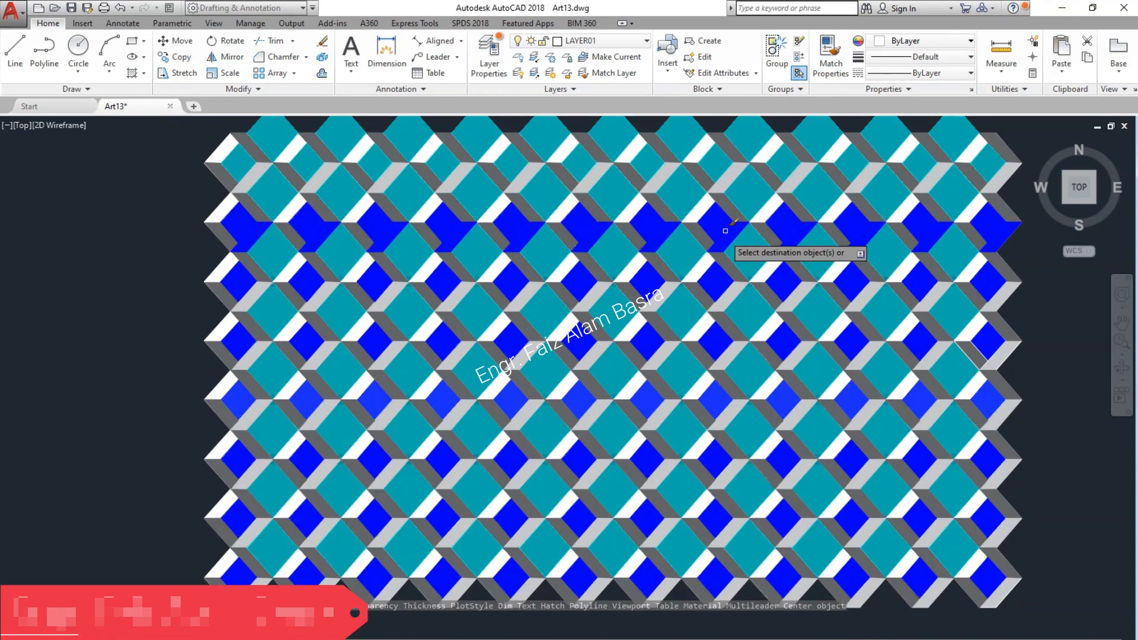
{"action": "left_click", "coordinate": [714, 162]}
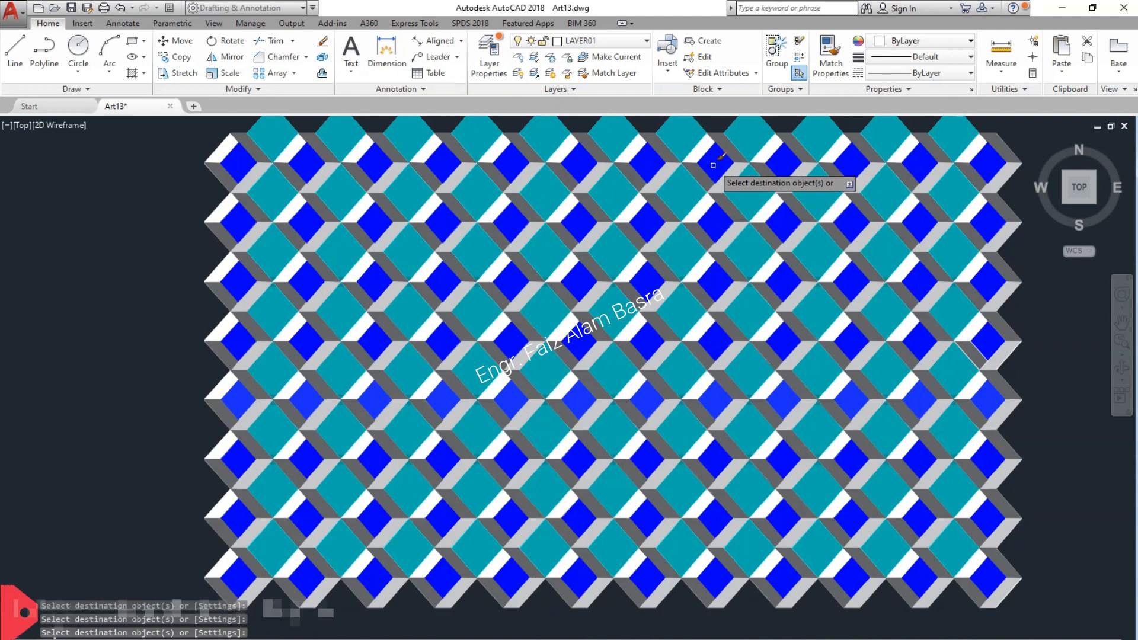
Step: Change the hatch color of one row of small blue diamonds to black (0,0,0)
{"action": "scroll", "coordinate": [599, 190], "scroll_direction": "up", "scroll_amount": 2}
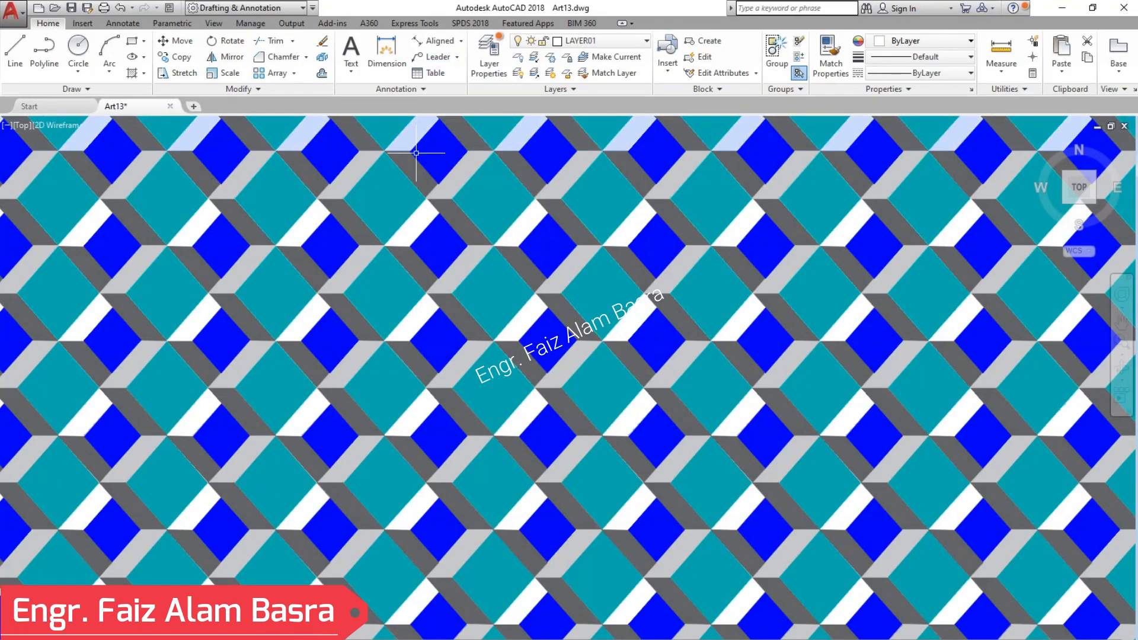
{"action": "left_click", "coordinate": [432, 246]}
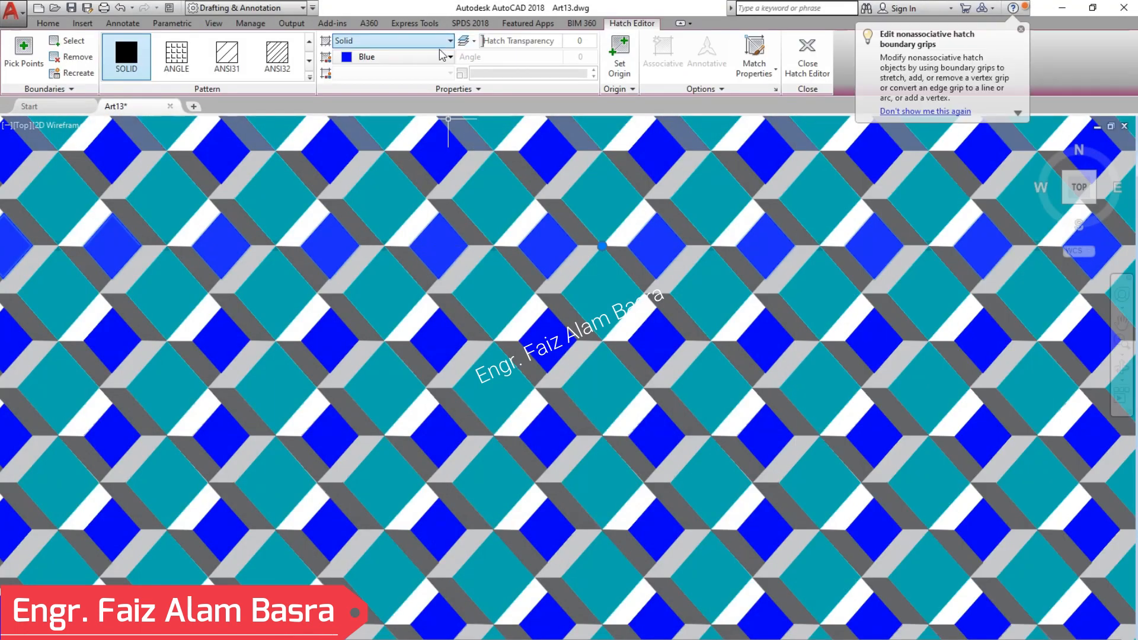
{"action": "left_click", "coordinate": [430, 57]}
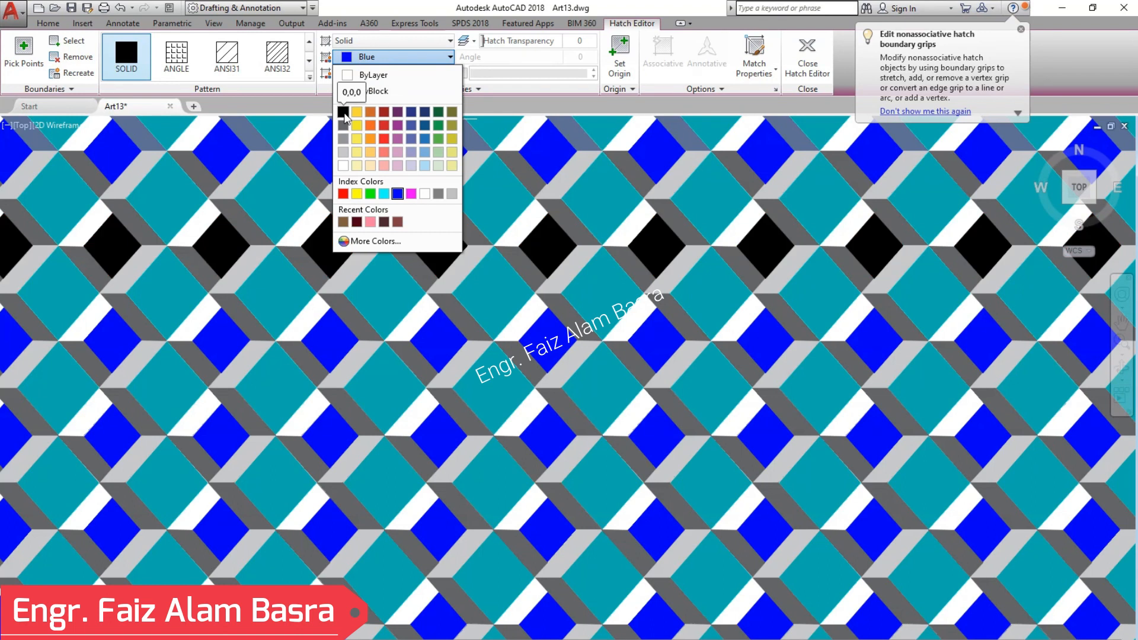
{"action": "left_click", "coordinate": [341, 94]}
{"action": "key", "text": "Escape"}
Step: Match the neighbouring rows of small blue diamonds to the black diamond row
{"action": "left_click", "coordinate": [830, 56]}
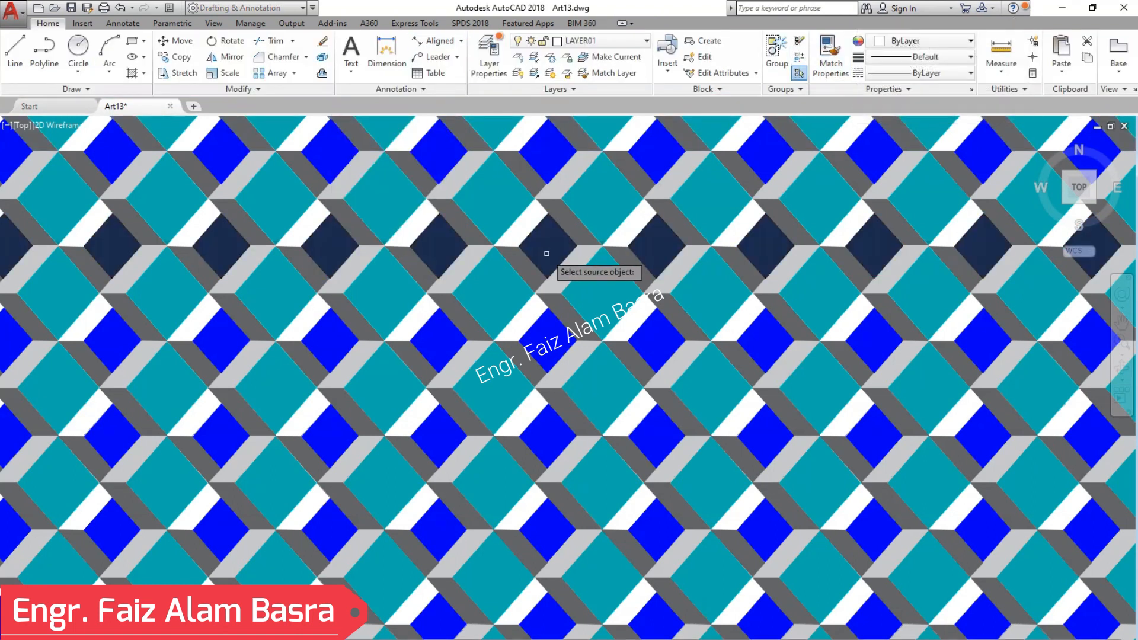
{"action": "left_click", "coordinate": [545, 246]}
{"action": "left_click", "coordinate": [550, 144]}
{"action": "left_click", "coordinate": [553, 340]}
{"action": "left_click", "coordinate": [548, 439]}
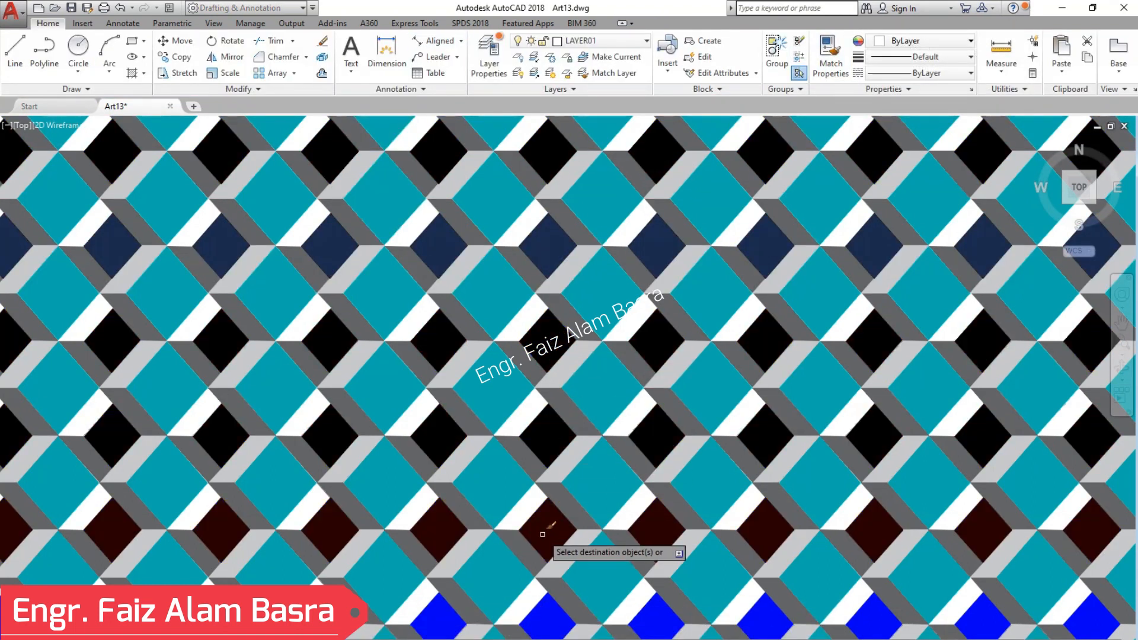
{"action": "left_click", "coordinate": [543, 528]}
{"action": "left_click", "coordinate": [546, 617]}
{"action": "key", "text": "Escape"}
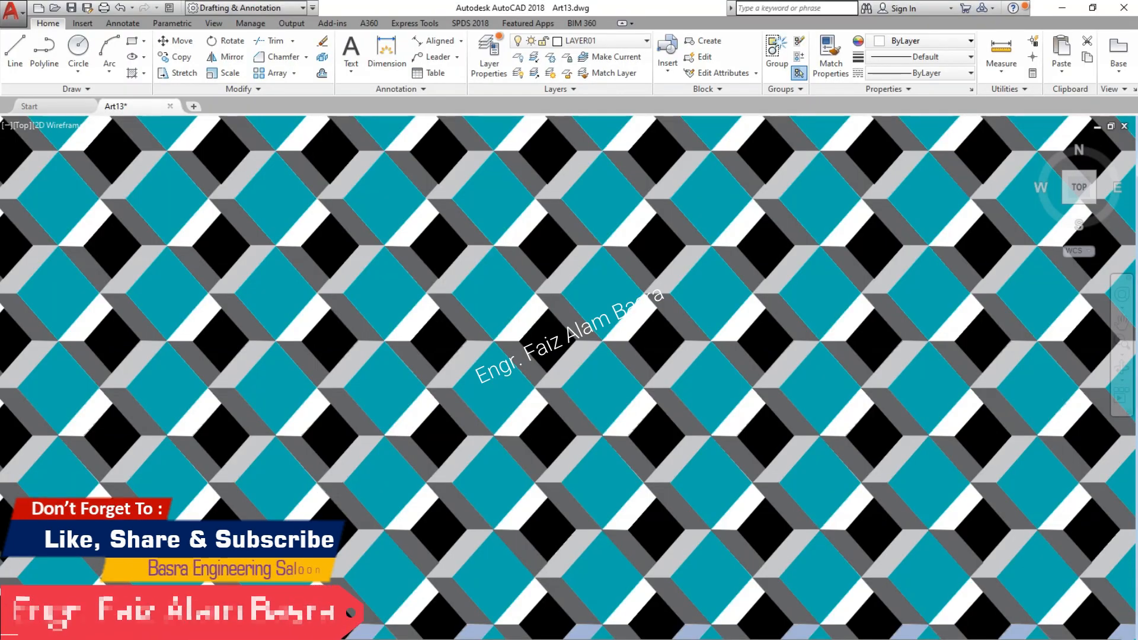
Step: Try matching the dark and light grey bands to the white bands, and undo these matches
{"action": "left_click", "coordinate": [830, 56]}
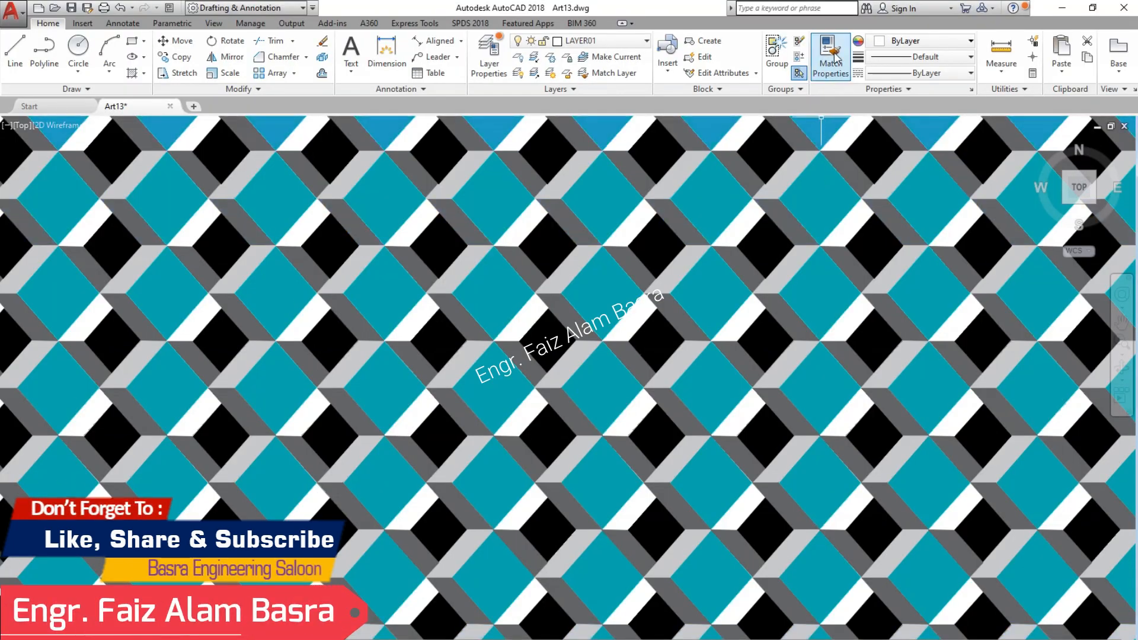
{"action": "left_click", "coordinate": [632, 224]}
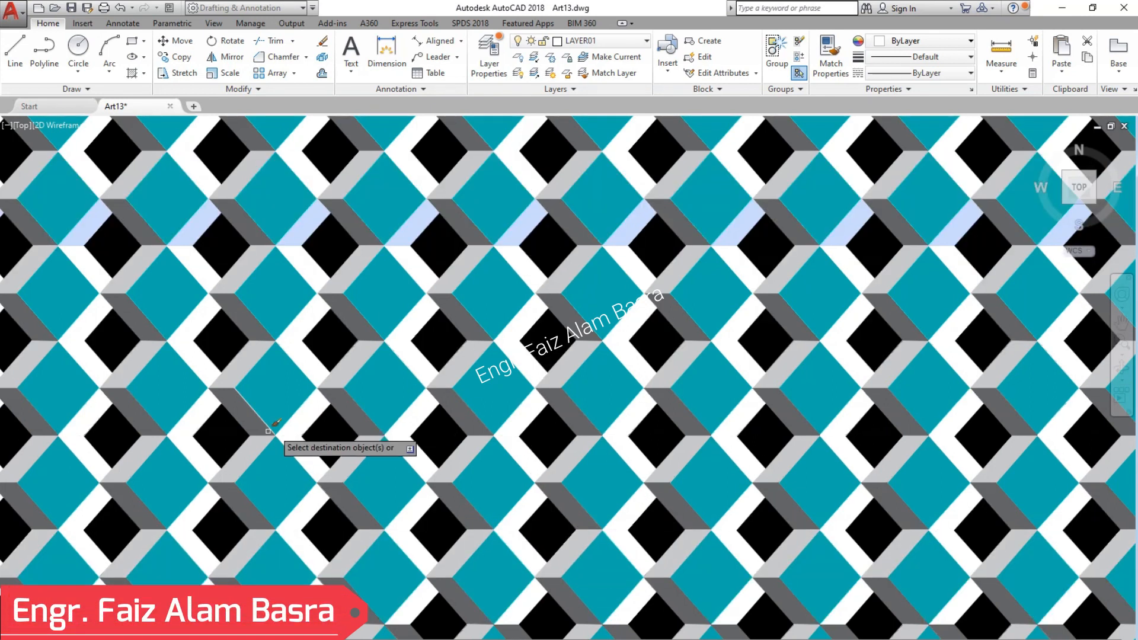
{"action": "left_click", "coordinate": [62, 478]}
{"action": "key", "text": "Return"}
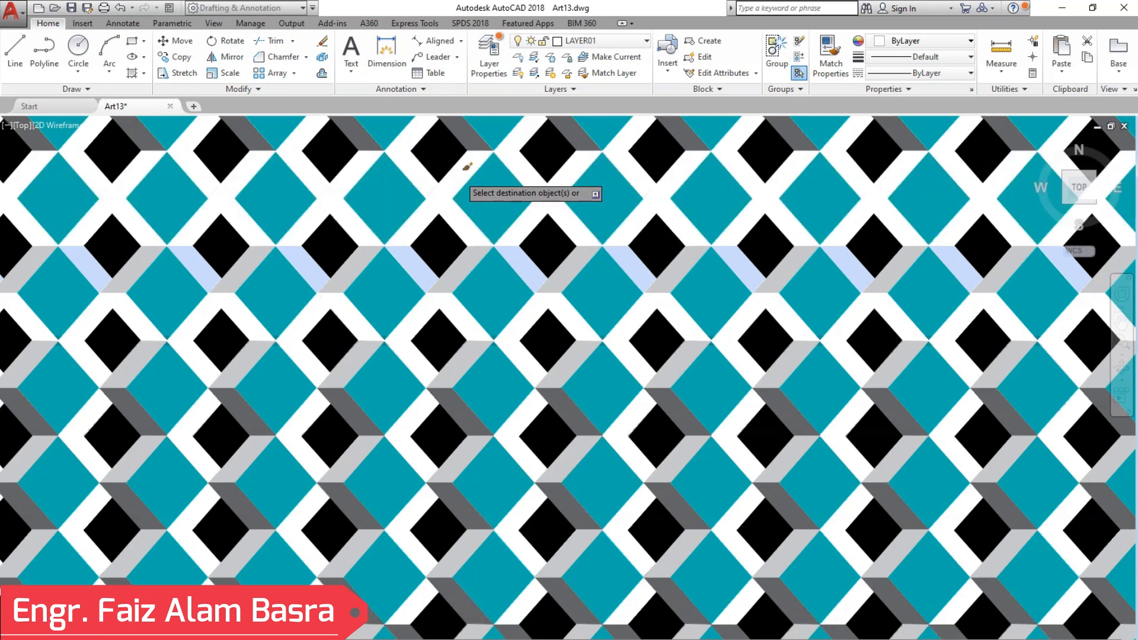
{"action": "key", "text": "Escape"}
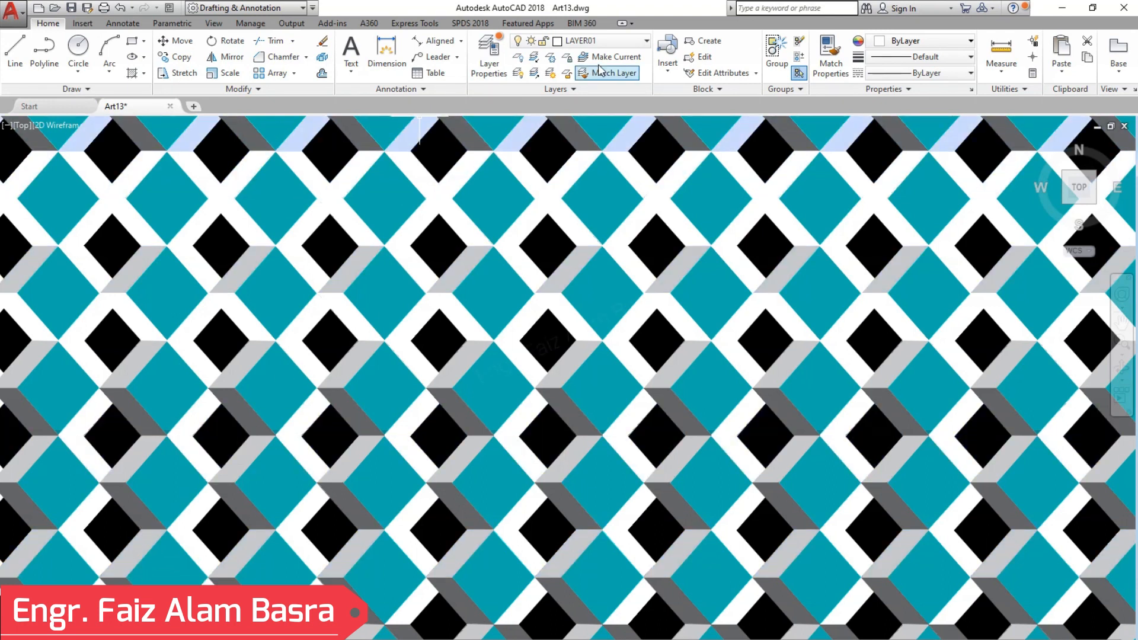
{"action": "left_click", "coordinate": [122, 8]}
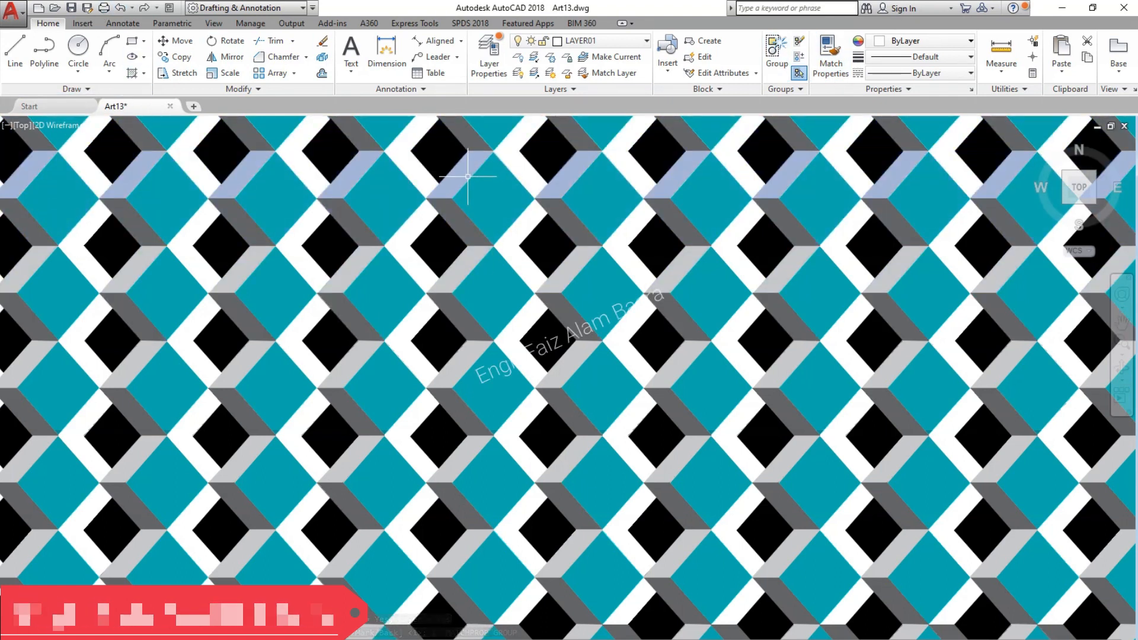
{"action": "left_click", "coordinate": [122, 9]}
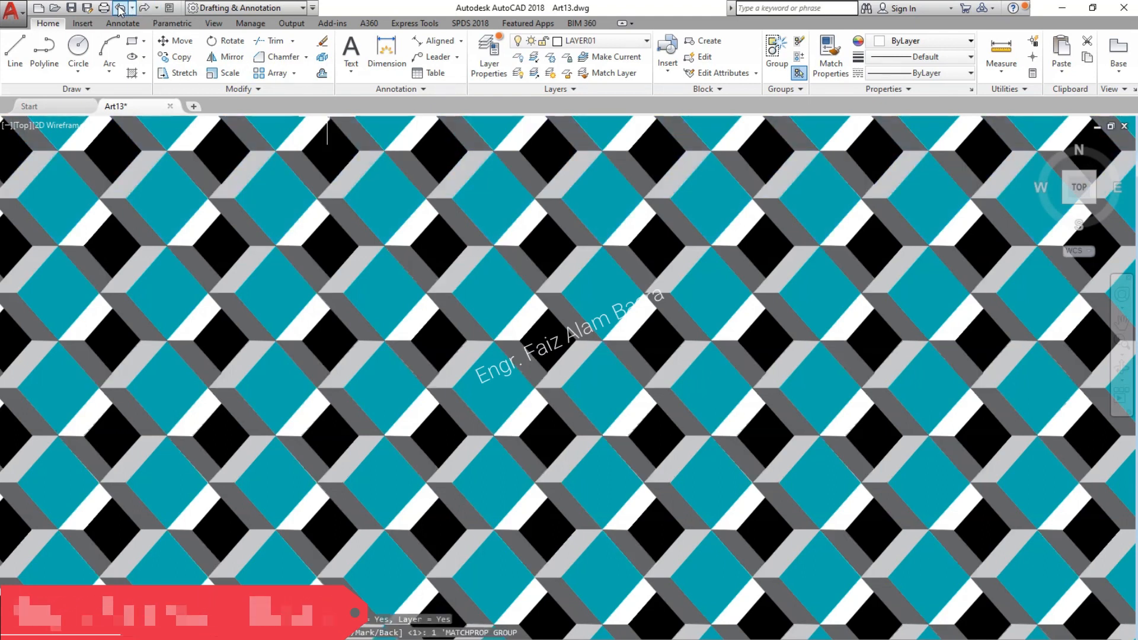
Step: Change the hatch color of one row of large cyan diamonds to the recent pink color 241
{"action": "left_click", "coordinate": [495, 214]}
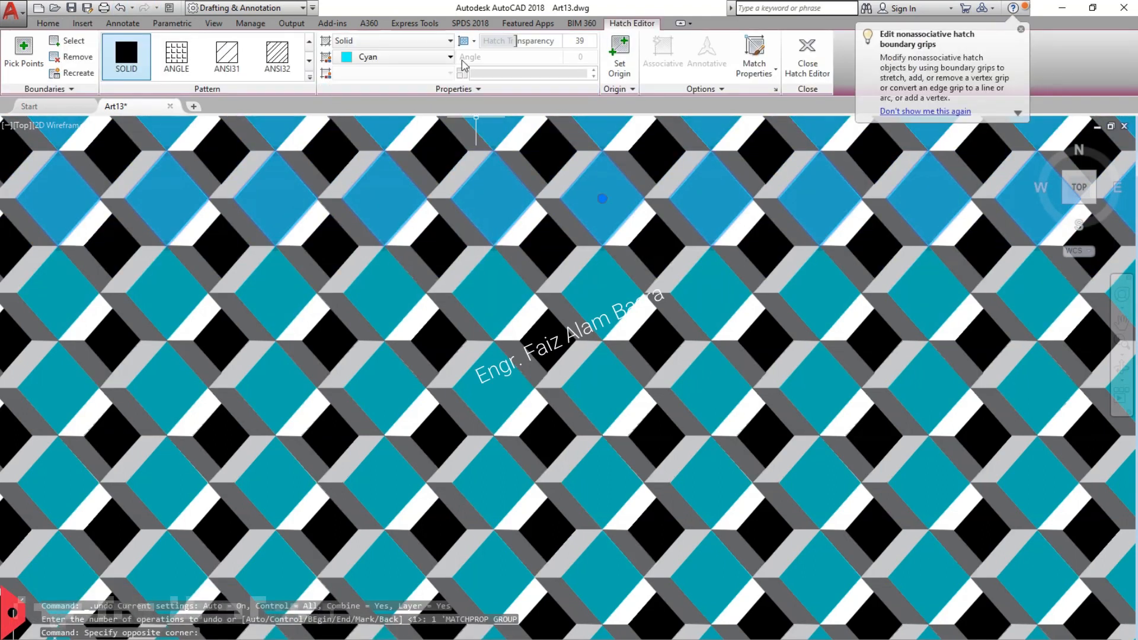
{"action": "left_click", "coordinate": [450, 56]}
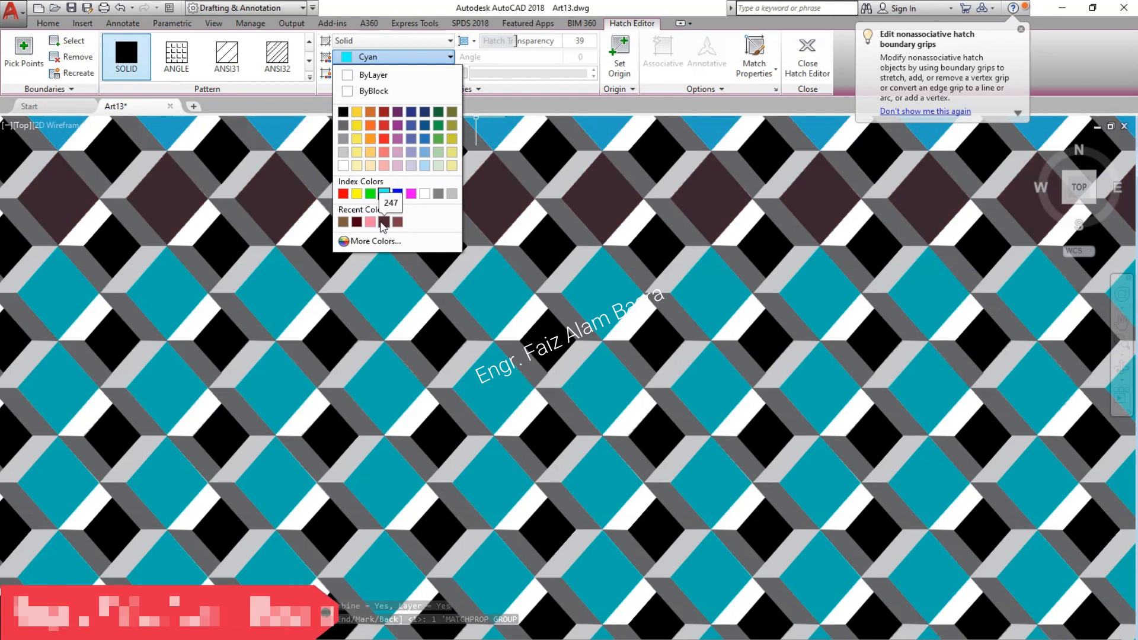
{"action": "left_click", "coordinate": [371, 222]}
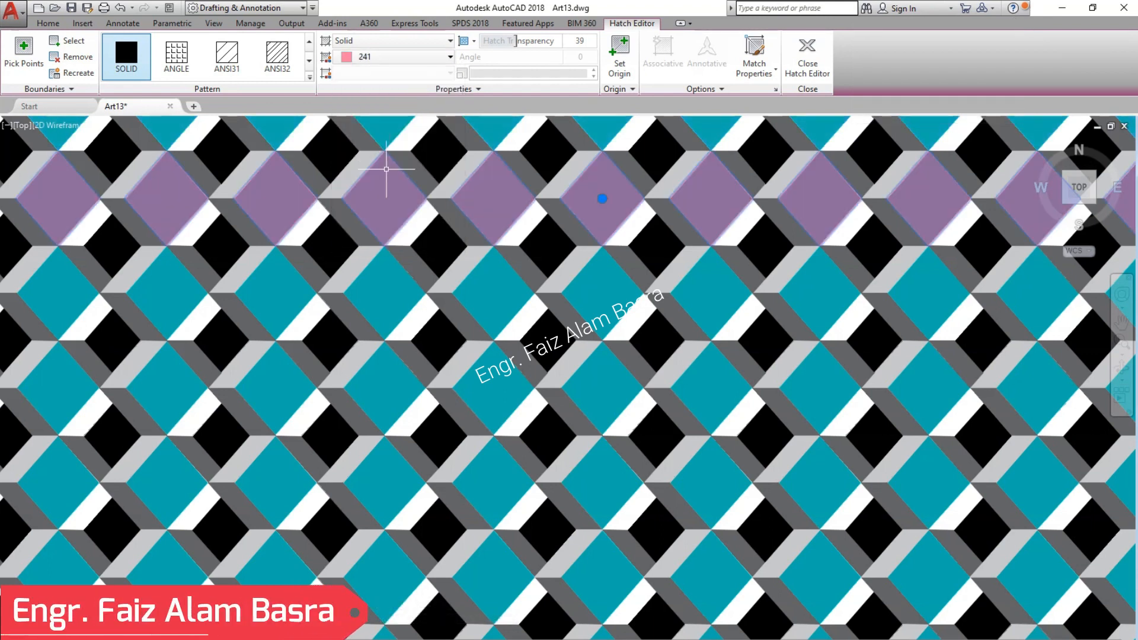
{"action": "key", "text": "Escape"}
Step: Match the other rows of large cyan diamonds in view to the pink color 241 row
{"action": "left_click", "coordinate": [490, 203]}
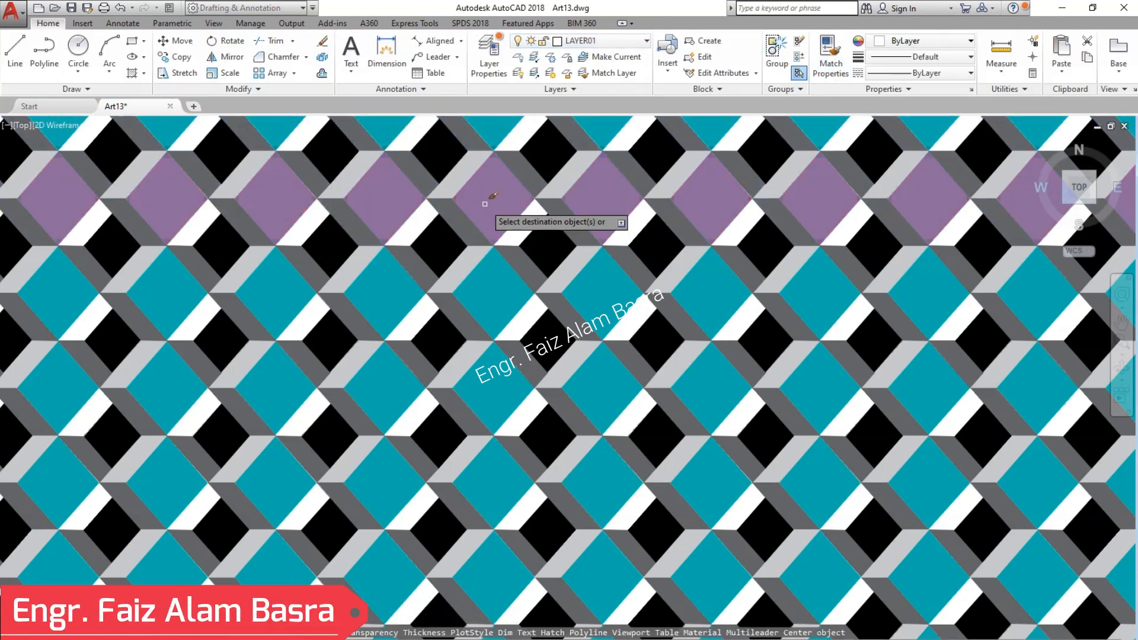
{"action": "left_click", "coordinate": [501, 125]}
{"action": "left_click", "coordinate": [506, 296]}
{"action": "left_click", "coordinate": [502, 394]}
{"action": "left_click", "coordinate": [496, 473]}
{"action": "left_click", "coordinate": [496, 584]}
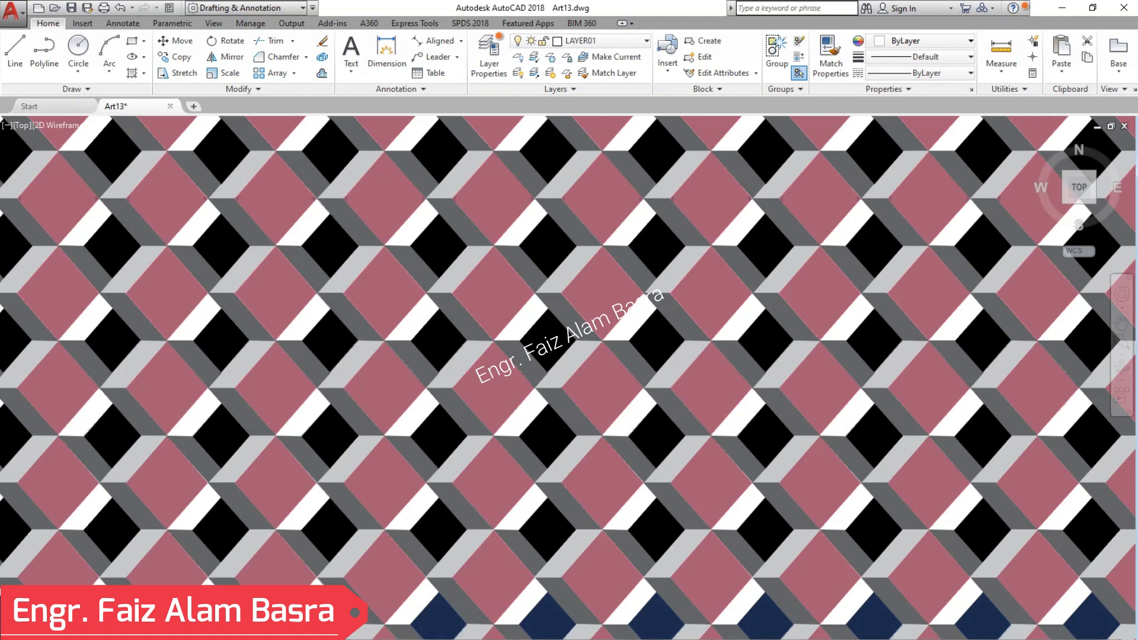
Step: Change the hatch color of one row of large pink diamonds to purple index color 190
{"action": "left_click", "coordinate": [588, 283]}
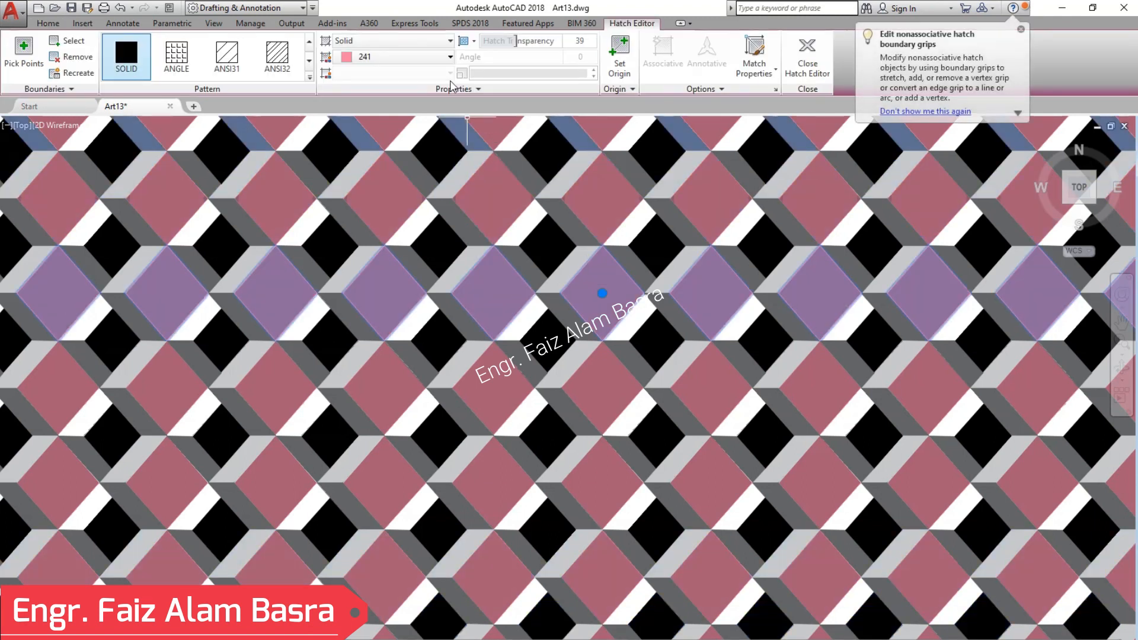
{"action": "left_click", "coordinate": [415, 56]}
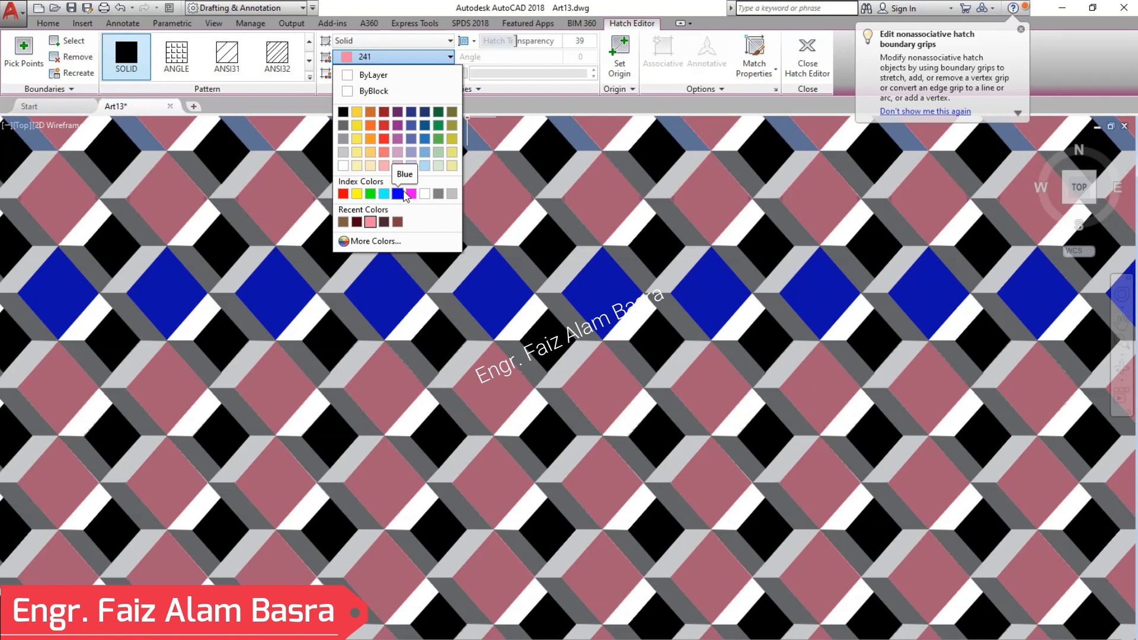
{"action": "left_click", "coordinate": [373, 241]}
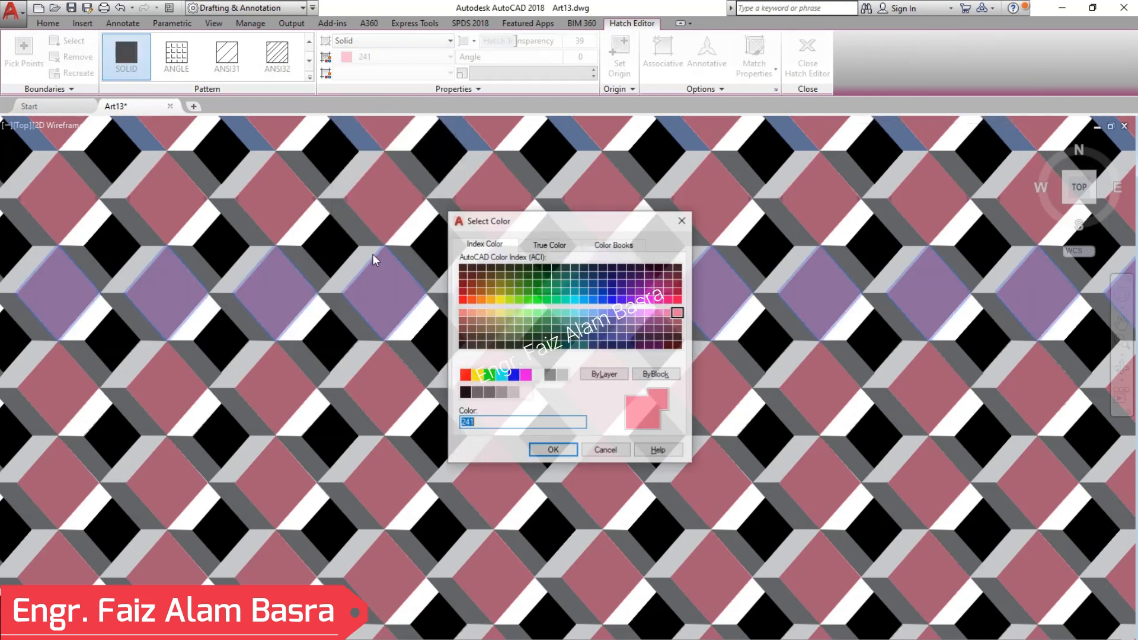
{"action": "left_click", "coordinate": [643, 300]}
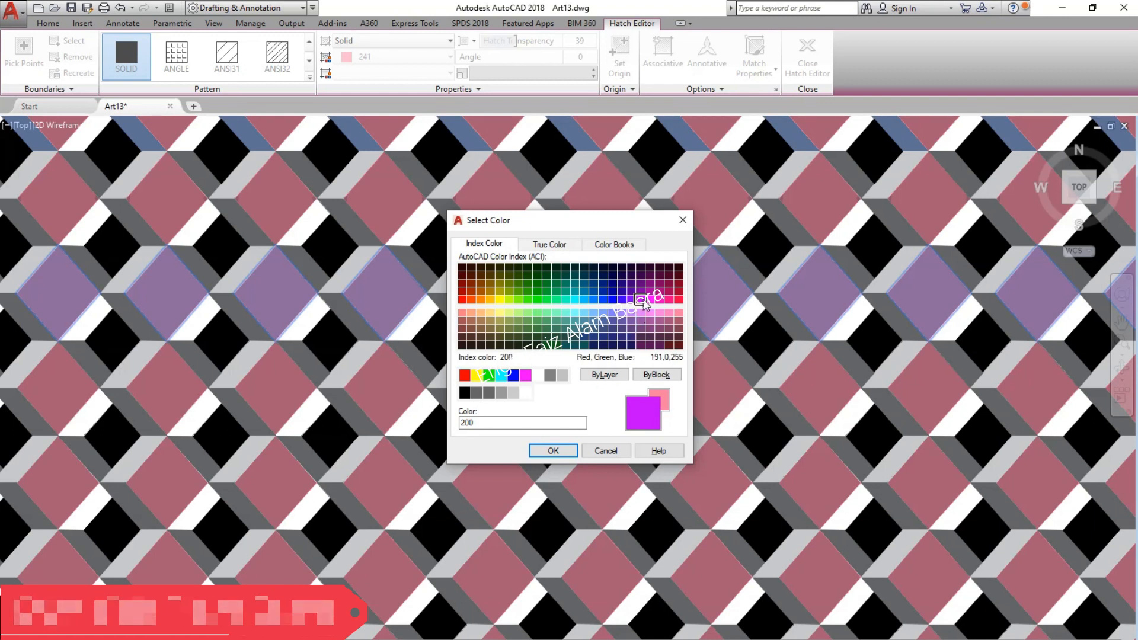
{"action": "left_click", "coordinate": [631, 300]}
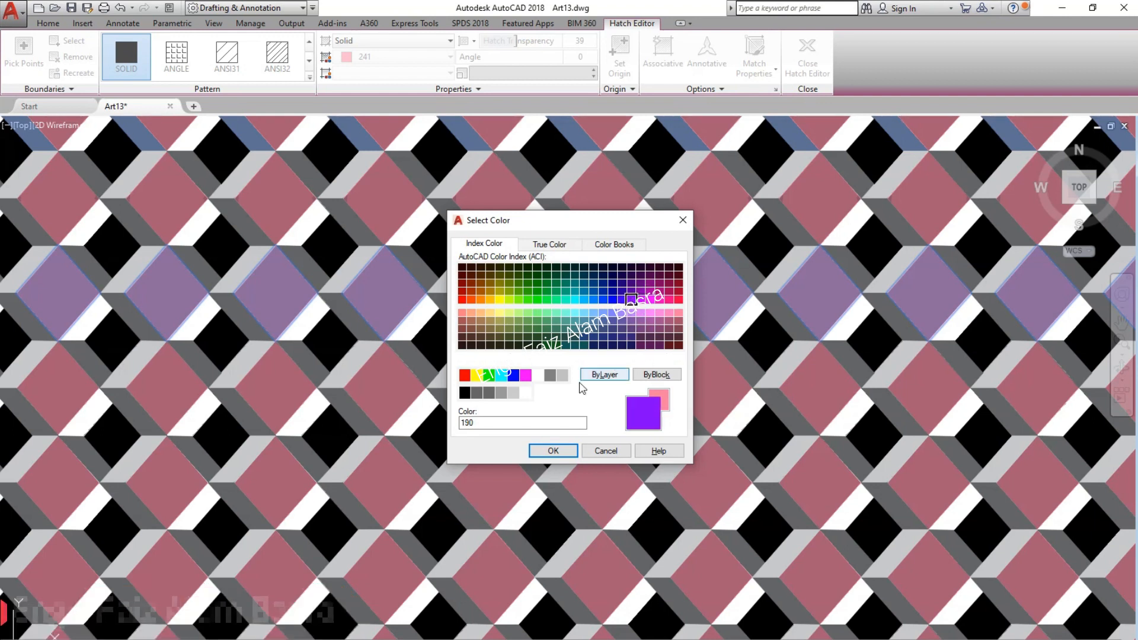
{"action": "left_click", "coordinate": [552, 452]}
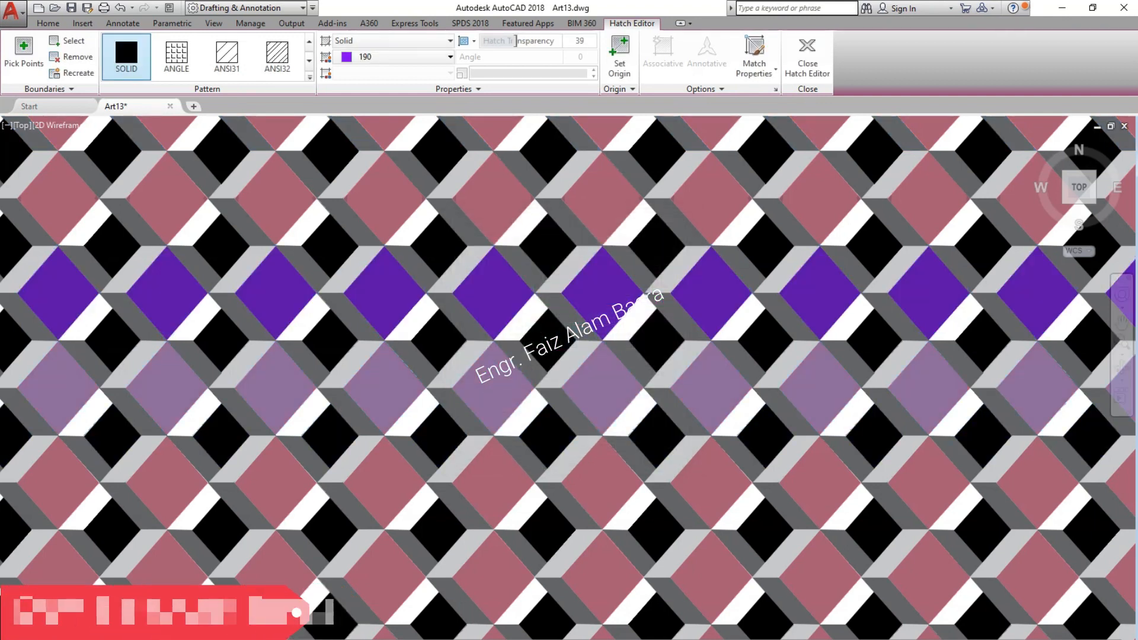
Step: Match the other rows of large pink diamonds in view to the purple color 190 row
{"action": "key", "text": "Escape"}
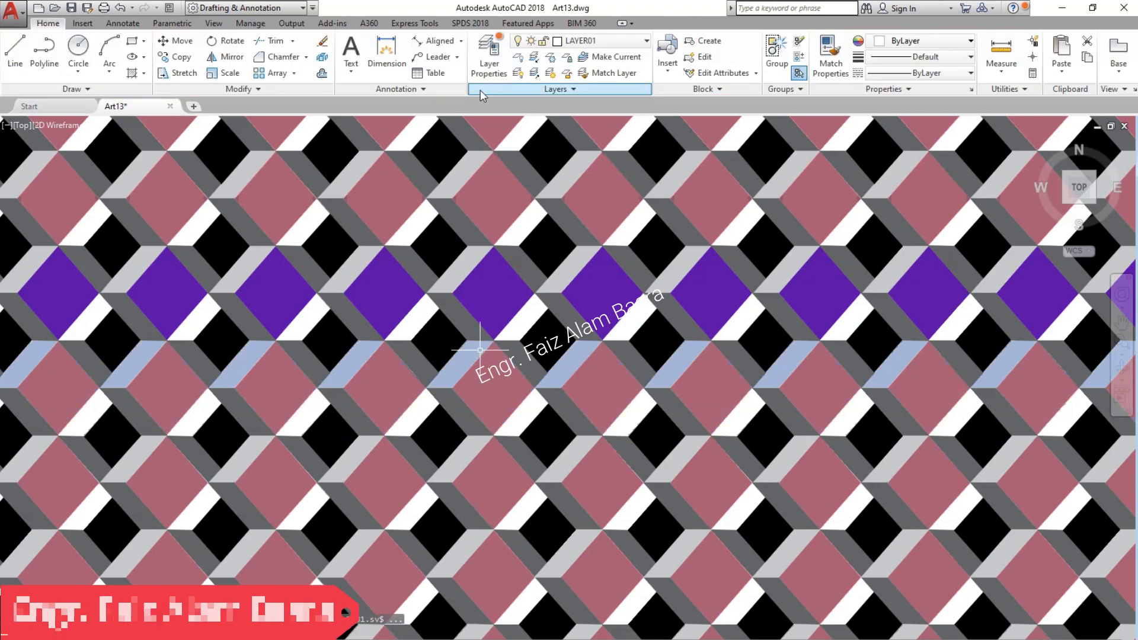
{"action": "left_click", "coordinate": [831, 56]}
{"action": "left_click", "coordinate": [726, 279]}
{"action": "left_click", "coordinate": [719, 207]}
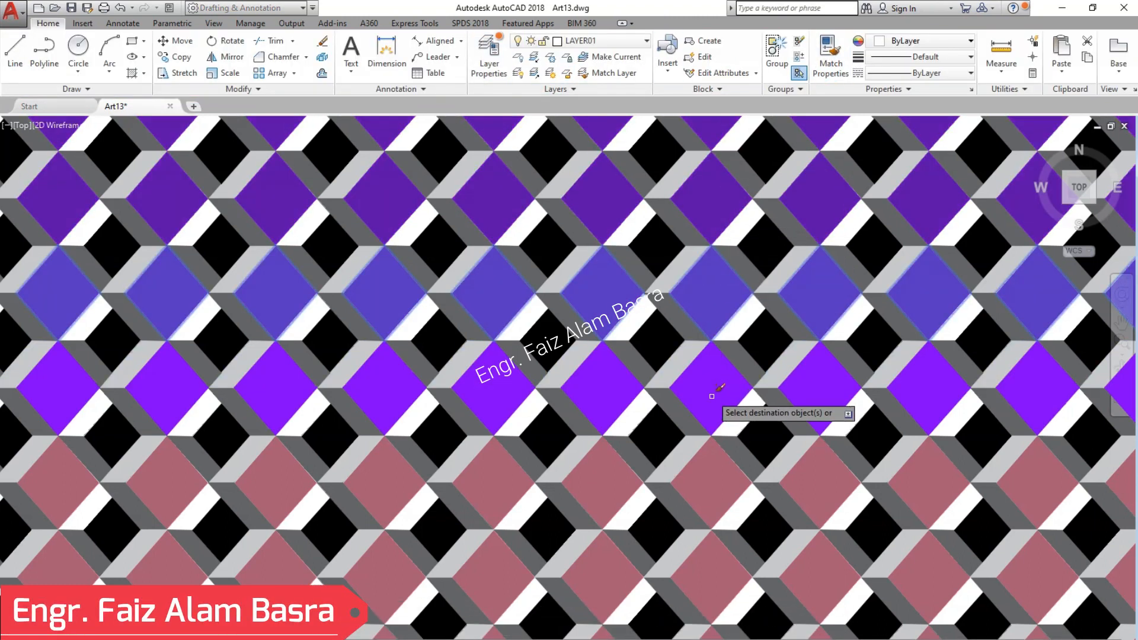
{"action": "left_click", "coordinate": [719, 388]}
{"action": "left_click", "coordinate": [719, 497]}
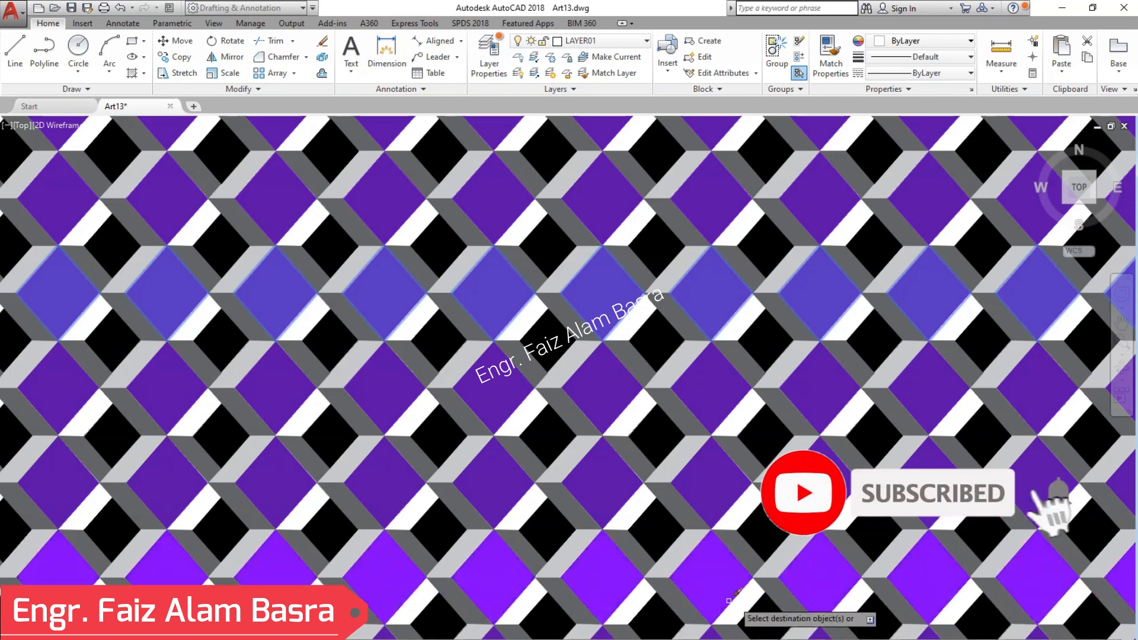
{"action": "key", "text": "Escape"}
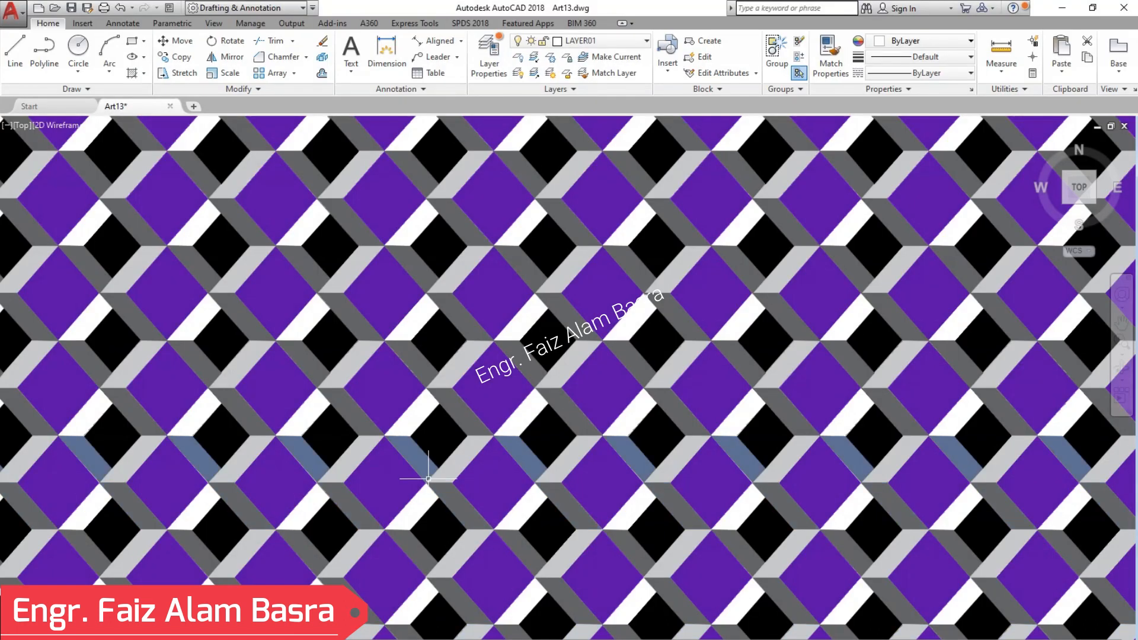
Step: Match the remaining cyan row of large diamonds near the pattern's lower edge to the purple rows
{"action": "scroll", "coordinate": [407, 474], "scroll_direction": "down", "scroll_amount": 4}
{"action": "left_click", "coordinate": [1120, 324]}
{"action": "left_click_drag", "start_coordinate": [991, 409], "coordinate": [999, 311]}
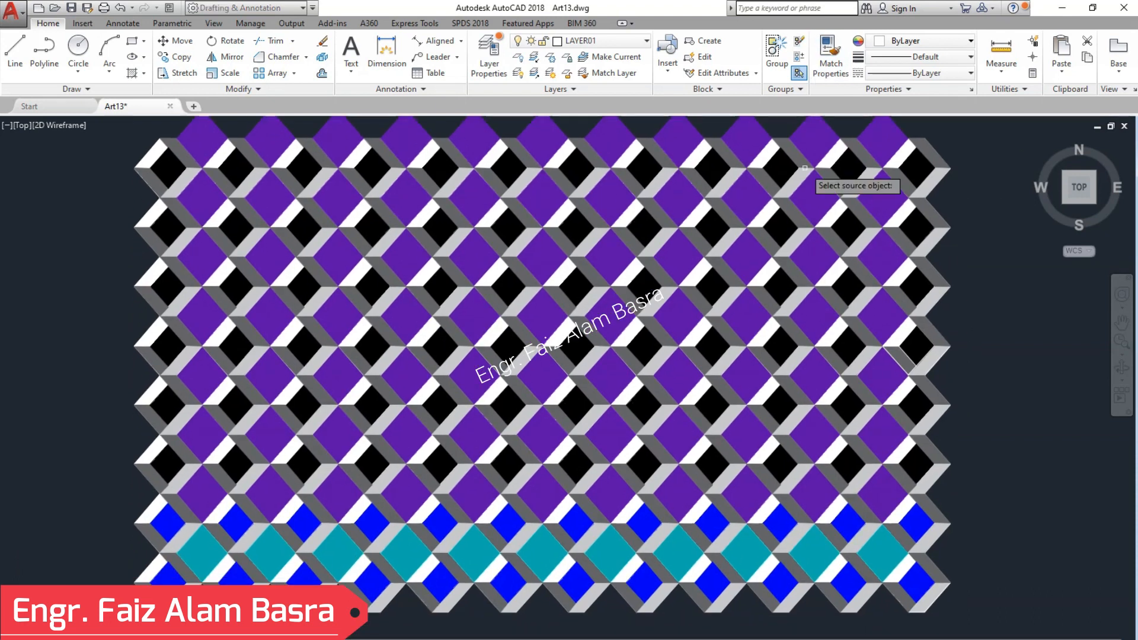
{"action": "left_click", "coordinate": [686, 498]}
{"action": "left_click", "coordinate": [686, 545]}
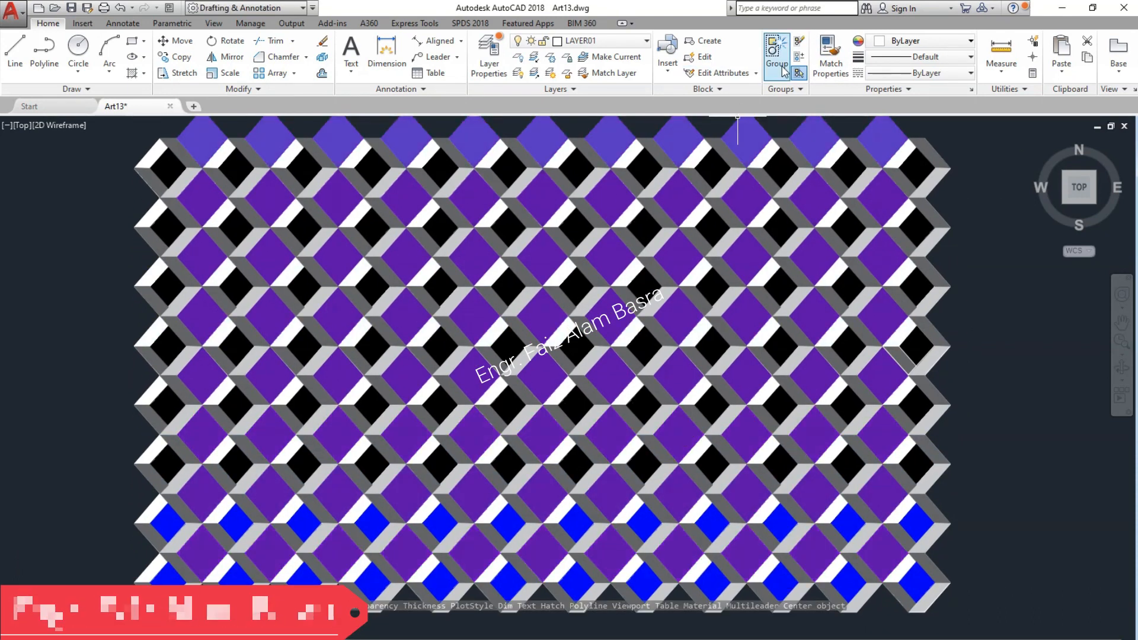
Step: Match the blue rows of small diamonds at the pattern's lower edge to the black small diamonds
{"action": "left_click", "coordinate": [705, 518]}
{"action": "left_click", "coordinate": [701, 574]}
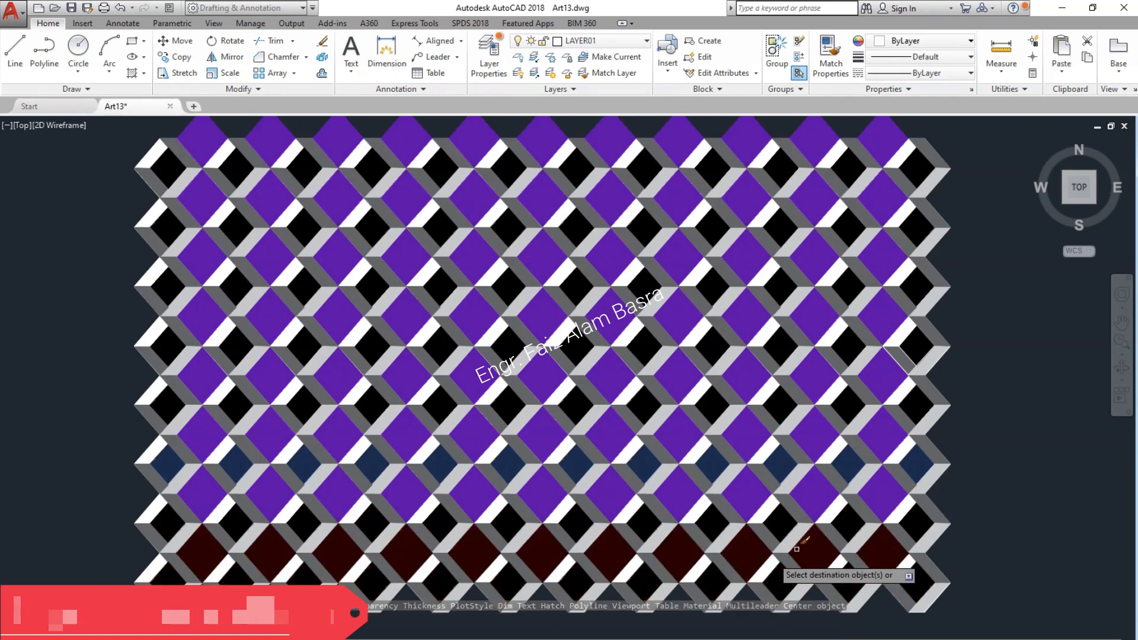
{"action": "key", "text": "Escape"}
{"action": "scroll", "coordinate": [583, 290], "scroll_direction": "up", "scroll_amount": 2}
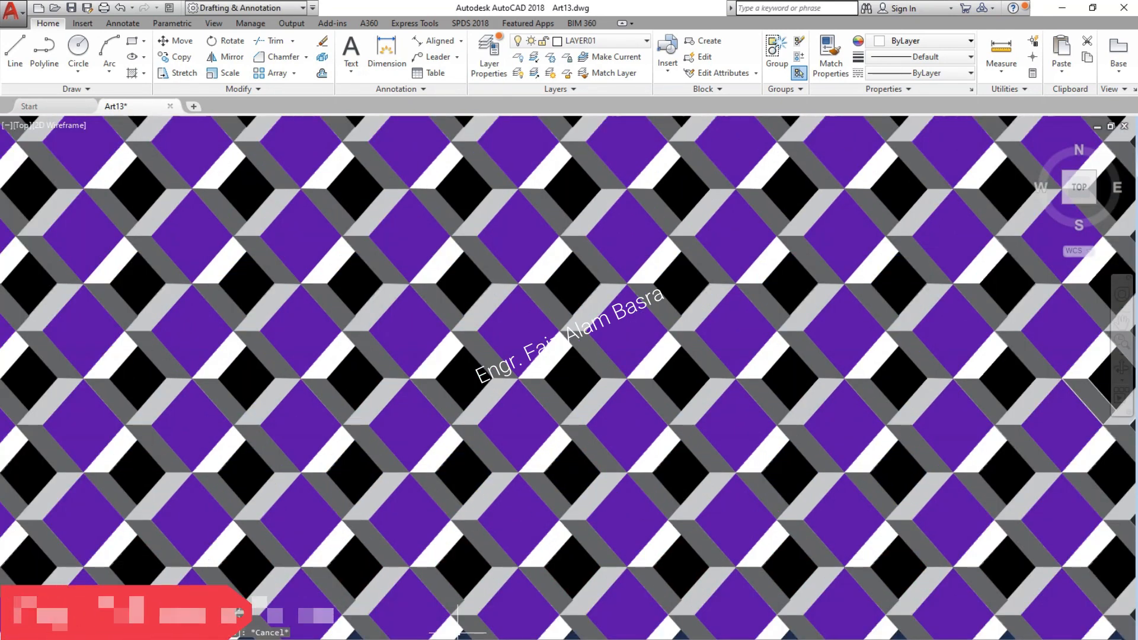
{"action": "left_click", "coordinate": [1122, 354]}
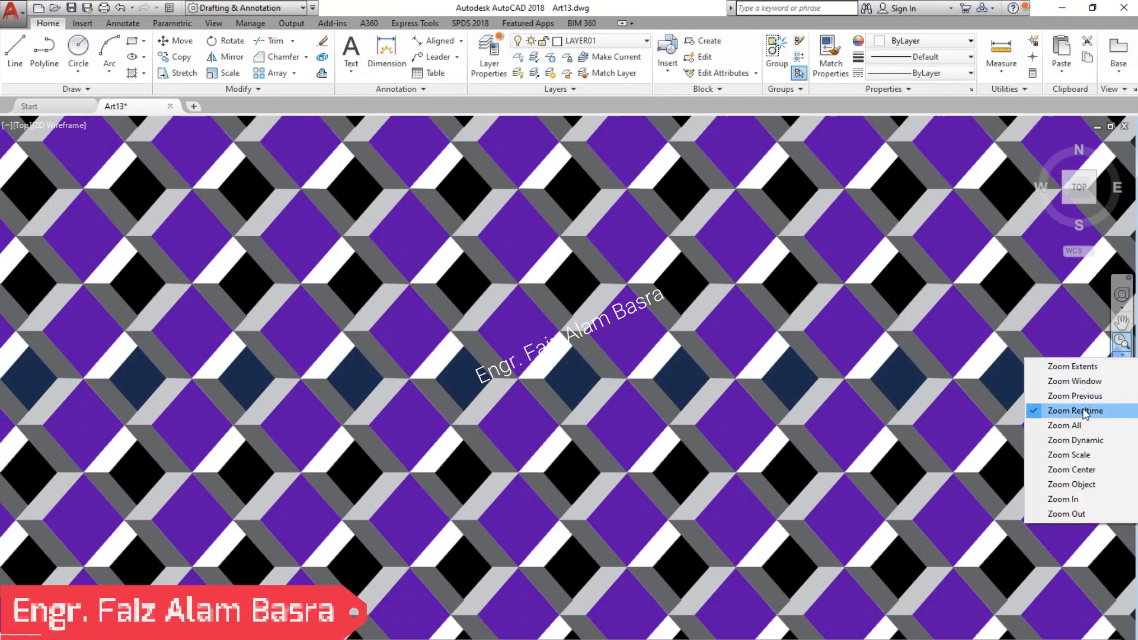
{"action": "left_click", "coordinate": [1064, 411]}
{"action": "mouse_move", "coordinate": [981, 349]}
{"action": "left_mouse_down"}
{"action": "mouse_move", "coordinate": [990, 386]}
{"action": "mouse_move", "coordinate": [994, 359]}
{"action": "left_mouse_up"}
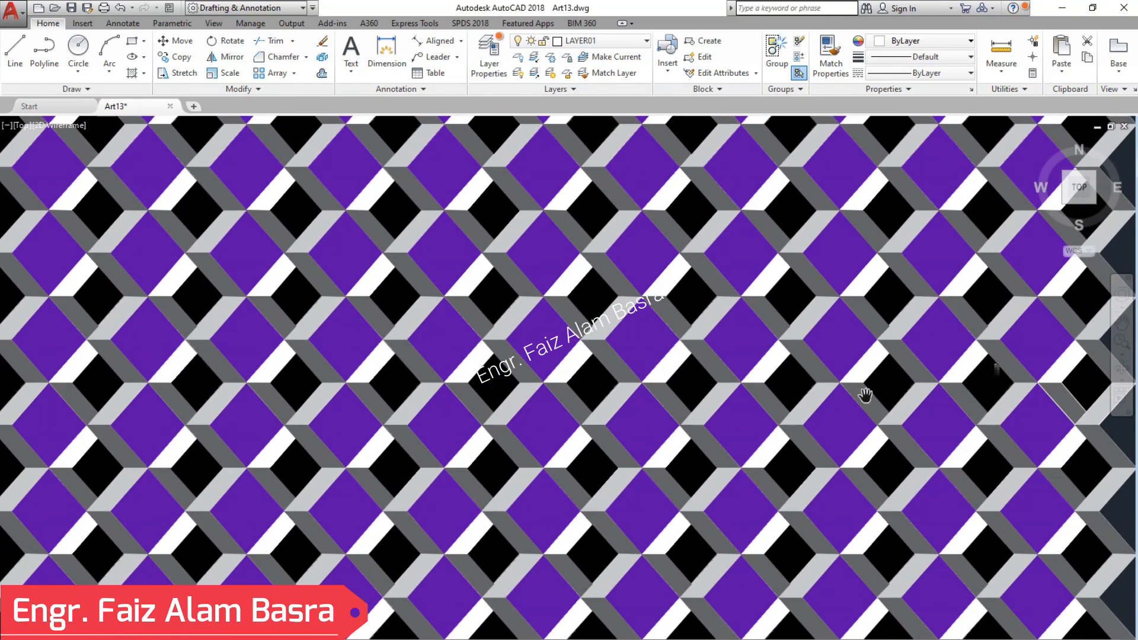
{"action": "left_click_drag", "start_coordinate": [844, 517], "coordinate": [844, 515]}
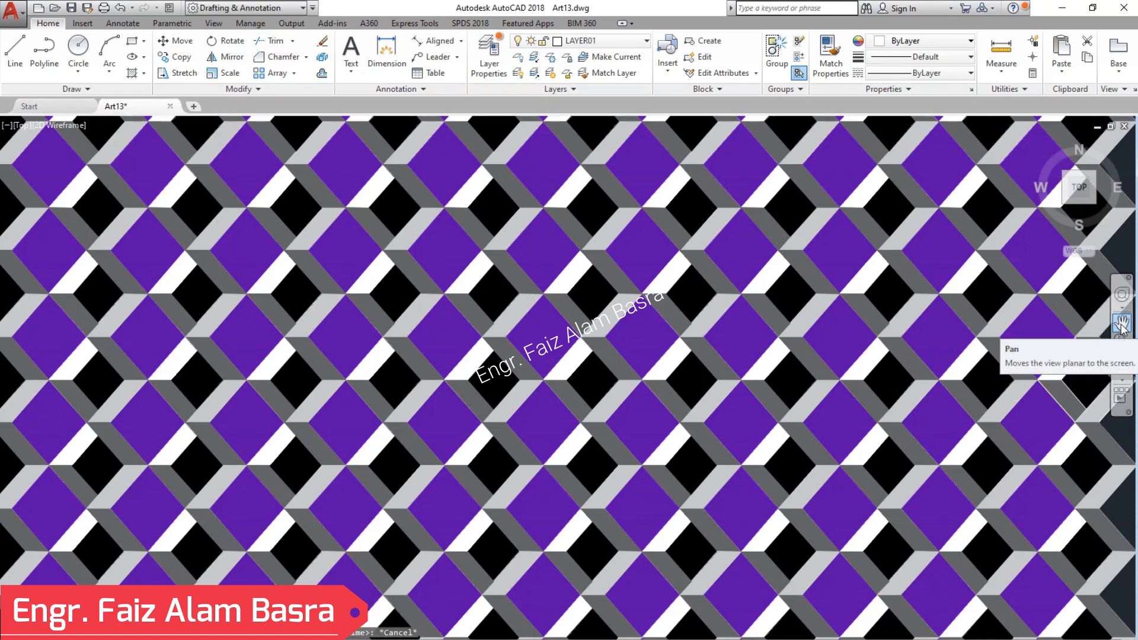
{"action": "left_click_drag", "start_coordinate": [994, 372], "coordinate": [994, 371]}
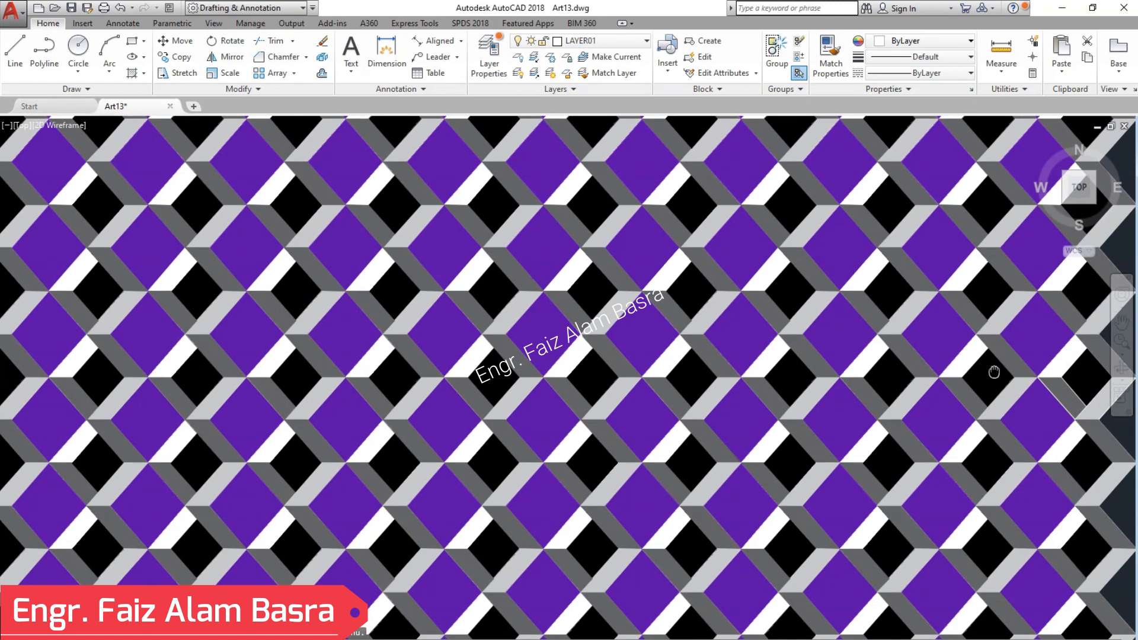
{"action": "left_click_drag", "start_coordinate": [994, 372], "coordinate": [993, 372]}
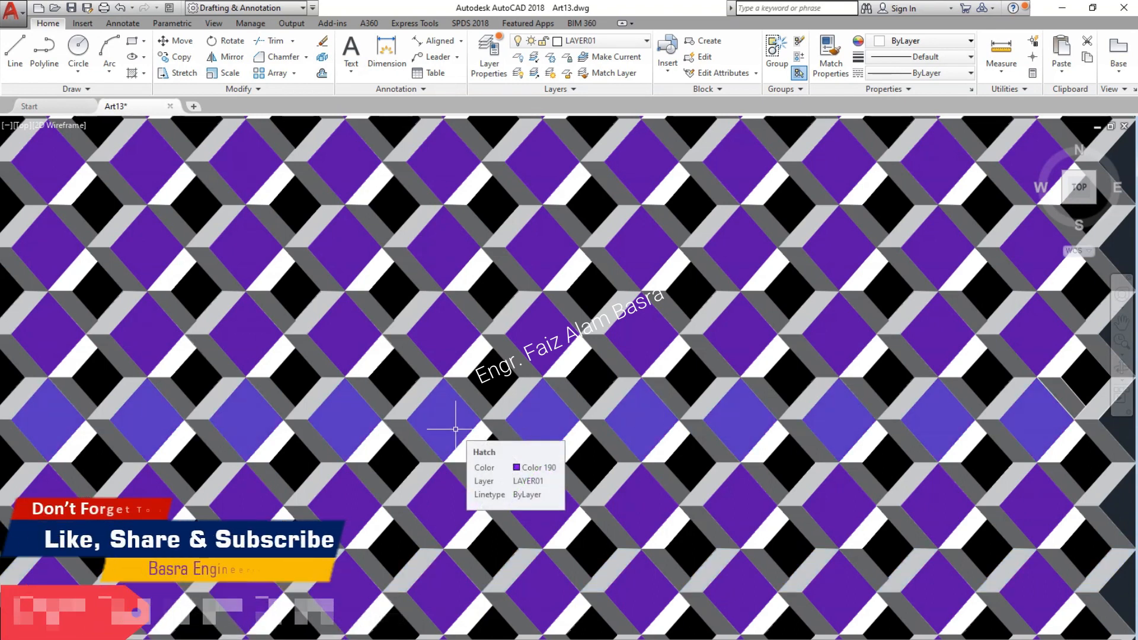
Step: Change the hatch color of one row of large purple diamonds to the index color red
{"action": "left_click", "coordinate": [338, 224]}
{"action": "left_click", "coordinate": [428, 57]}
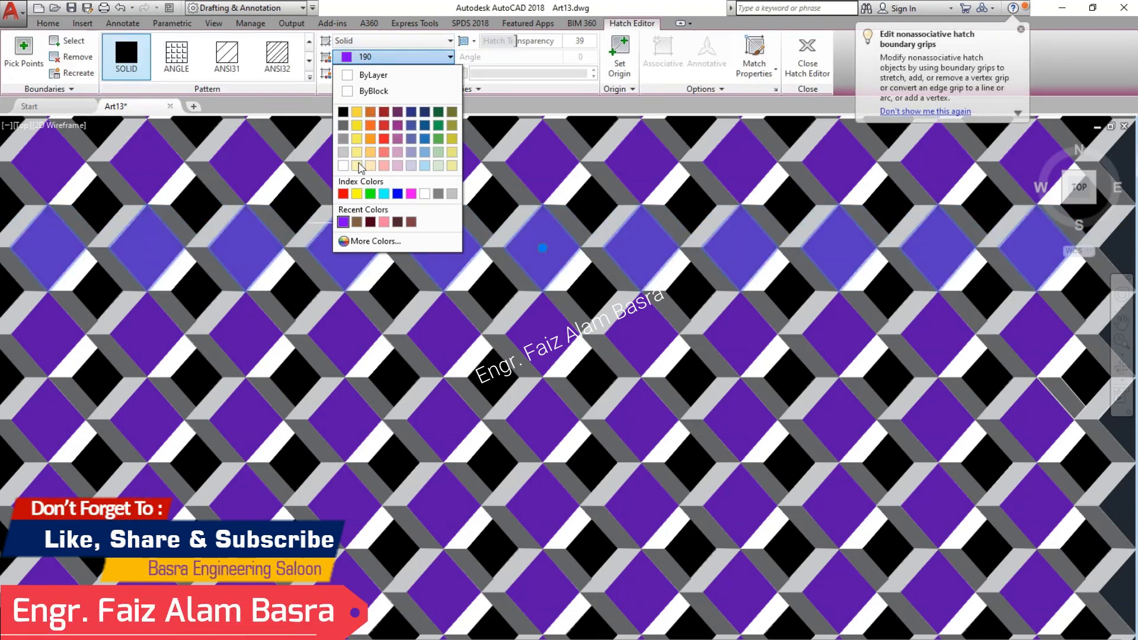
{"action": "left_click", "coordinate": [343, 194]}
{"action": "left_click", "coordinate": [808, 66]}
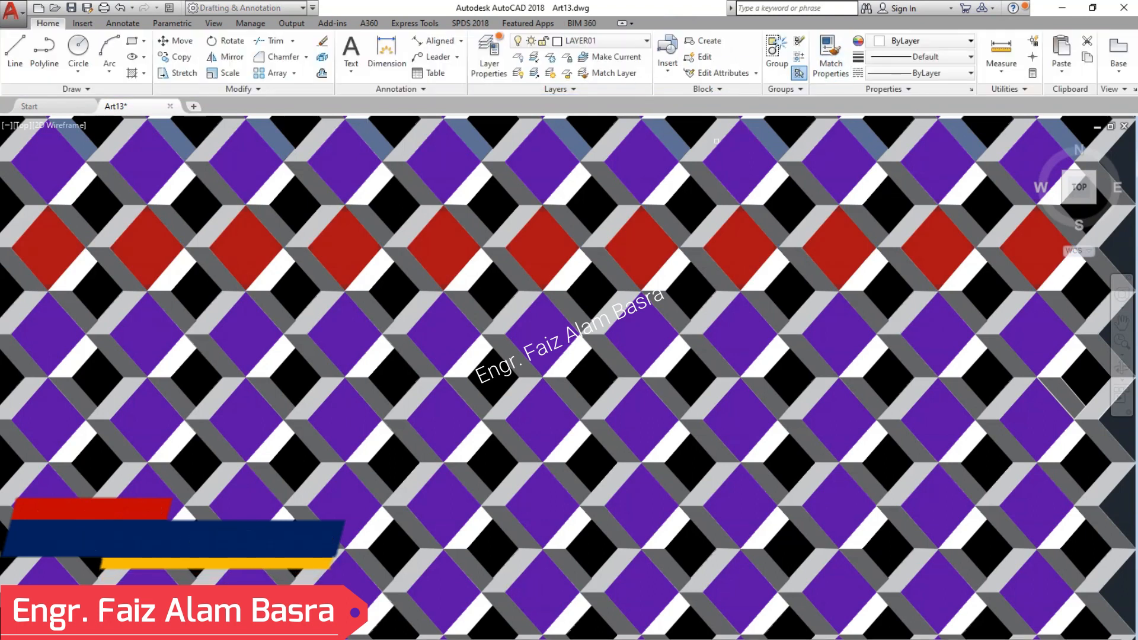
Step: Match the other rows of large purple diamonds in view to the red row
{"action": "left_click", "coordinate": [544, 244]}
{"action": "left_click", "coordinate": [543, 168]}
{"action": "left_click", "coordinate": [534, 339]}
{"action": "left_click", "coordinate": [533, 424]}
{"action": "left_click", "coordinate": [537, 507]}
{"action": "left_click", "coordinate": [540, 591]}
{"action": "key", "text": "Escape"}
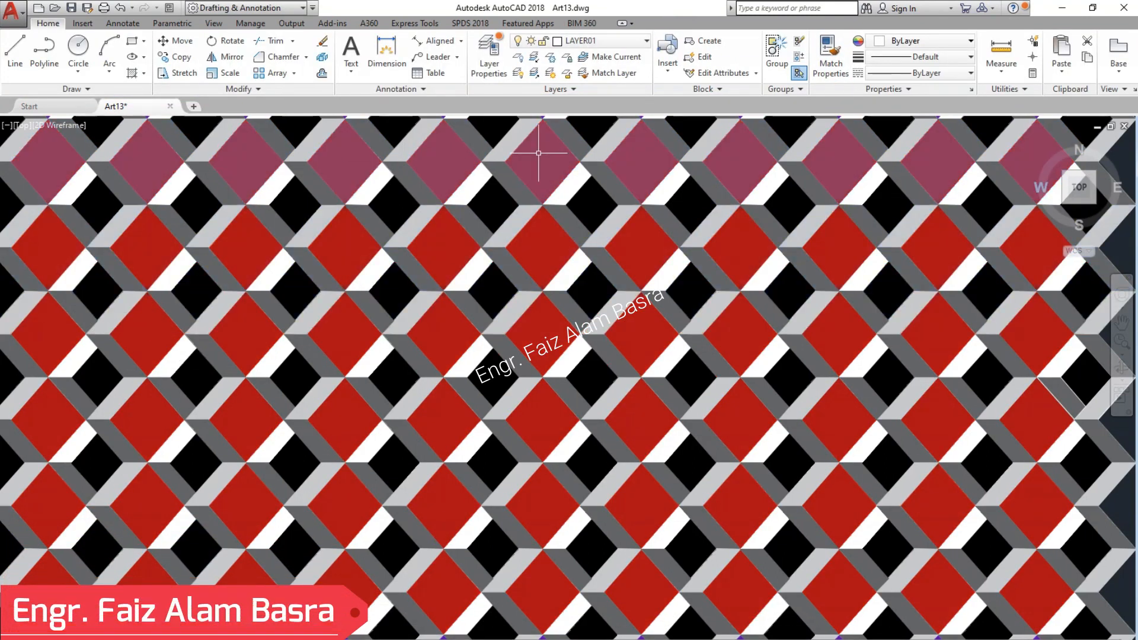
{"action": "left_click", "coordinate": [519, 173]}
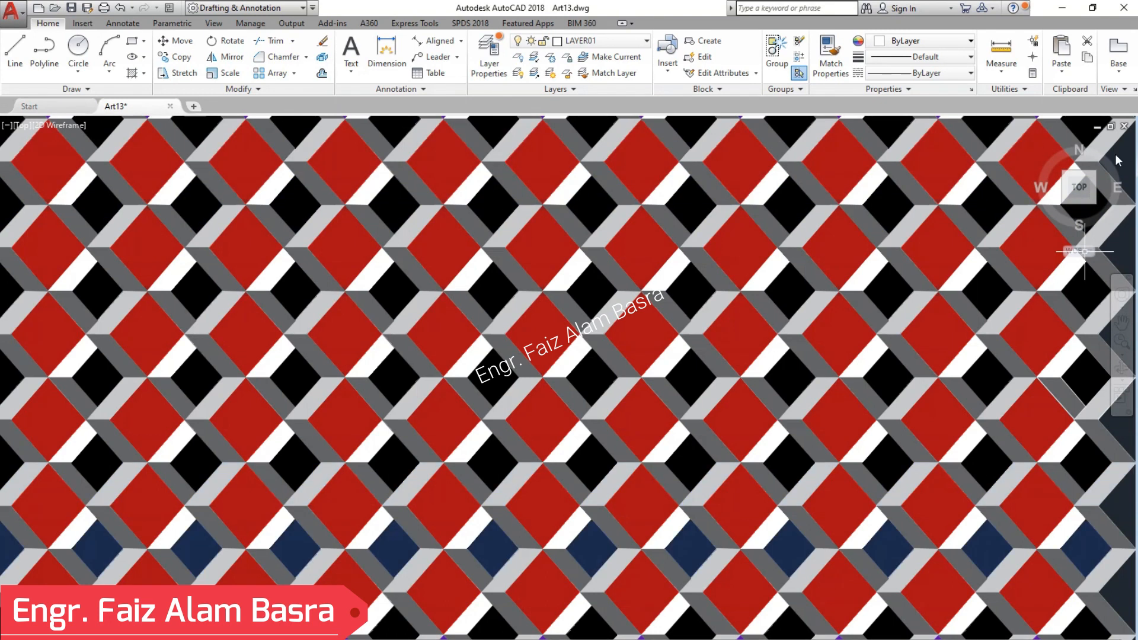
Step: Change the hatch color of one row of small black diamonds to the index color cyan
{"action": "left_click", "coordinate": [698, 190]}
{"action": "left_click", "coordinate": [448, 58]}
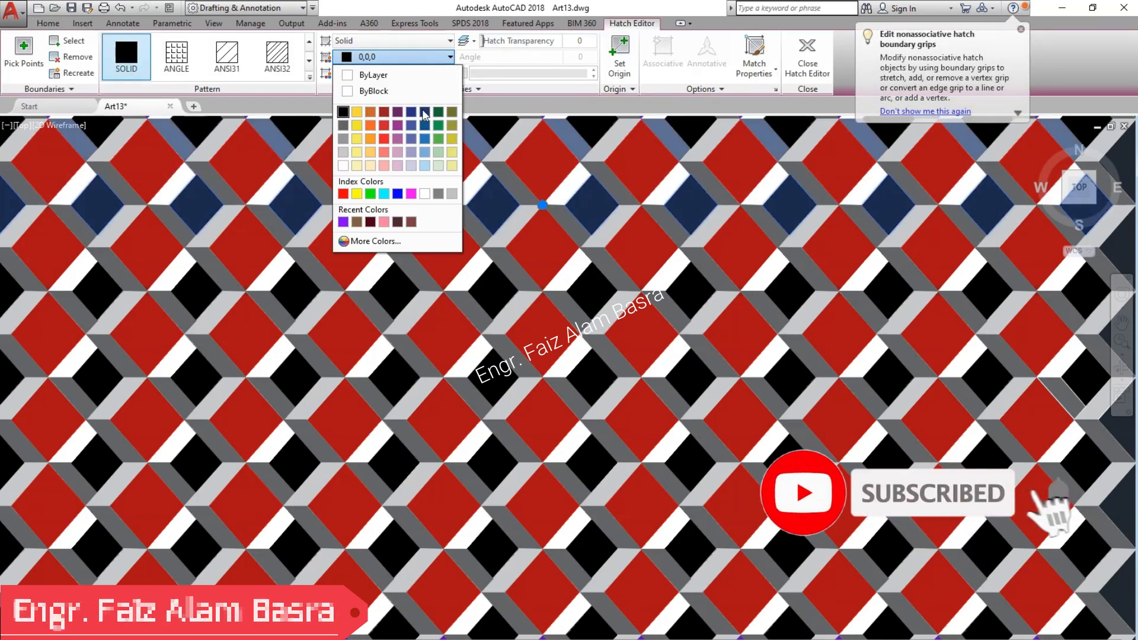
{"action": "left_click", "coordinate": [386, 194]}
{"action": "left_click", "coordinate": [823, 60]}
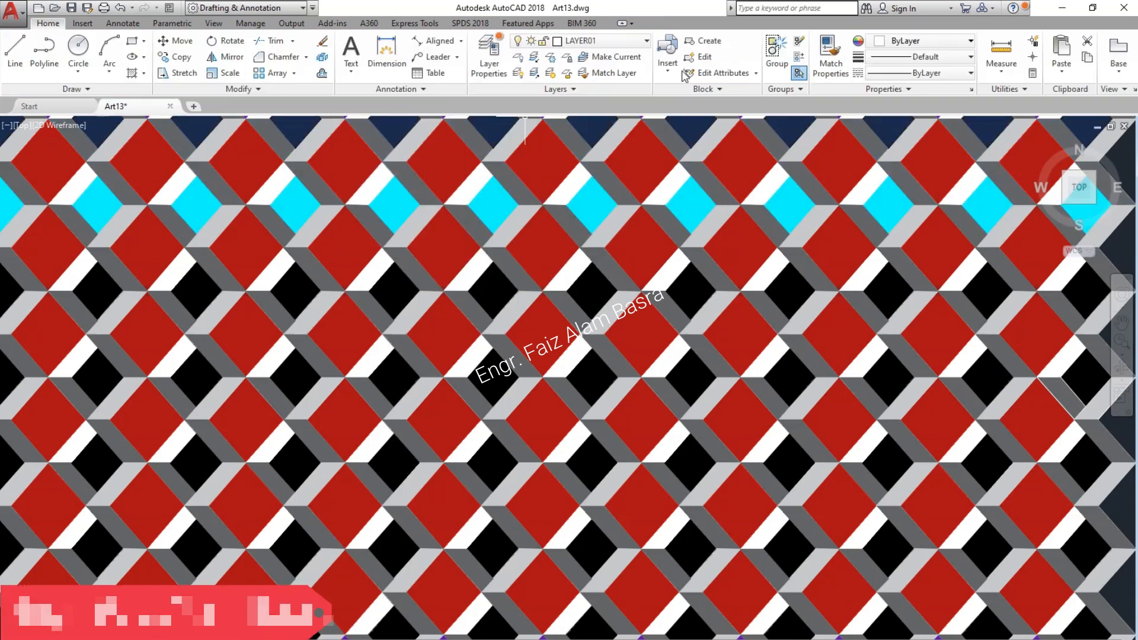
Step: Match the rows of small black diamonds below to the cyan row
{"action": "left_click", "coordinate": [828, 53]}
{"action": "left_click", "coordinate": [794, 204]}
{"action": "left_click", "coordinate": [794, 292]}
{"action": "left_click", "coordinate": [802, 388]}
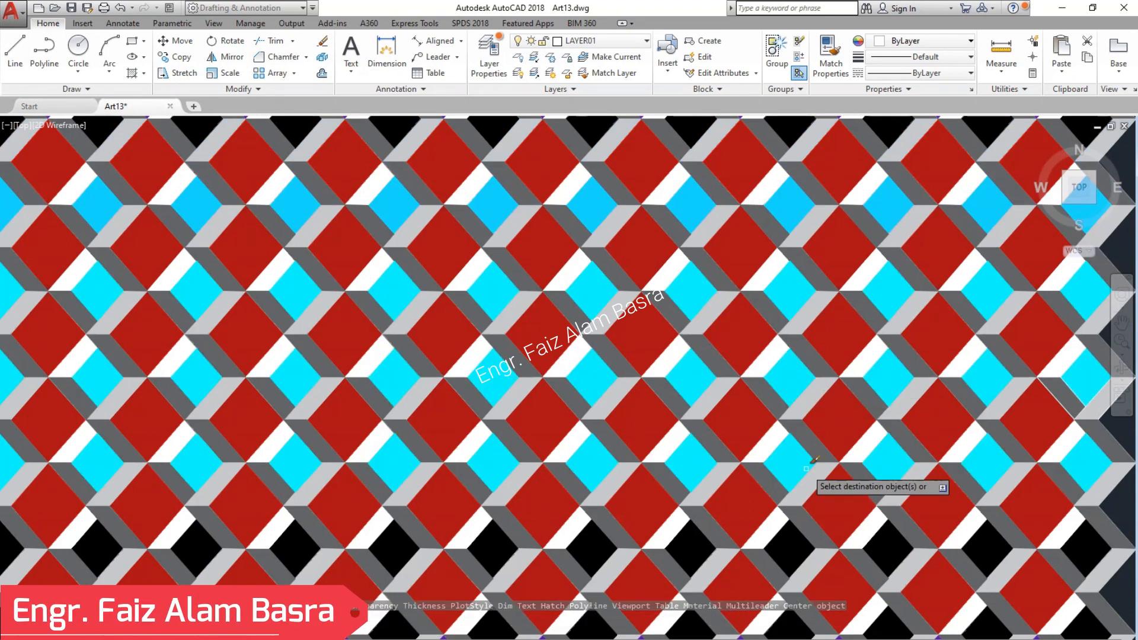
{"action": "left_click", "coordinate": [798, 541]}
{"action": "left_click", "coordinate": [798, 622]}
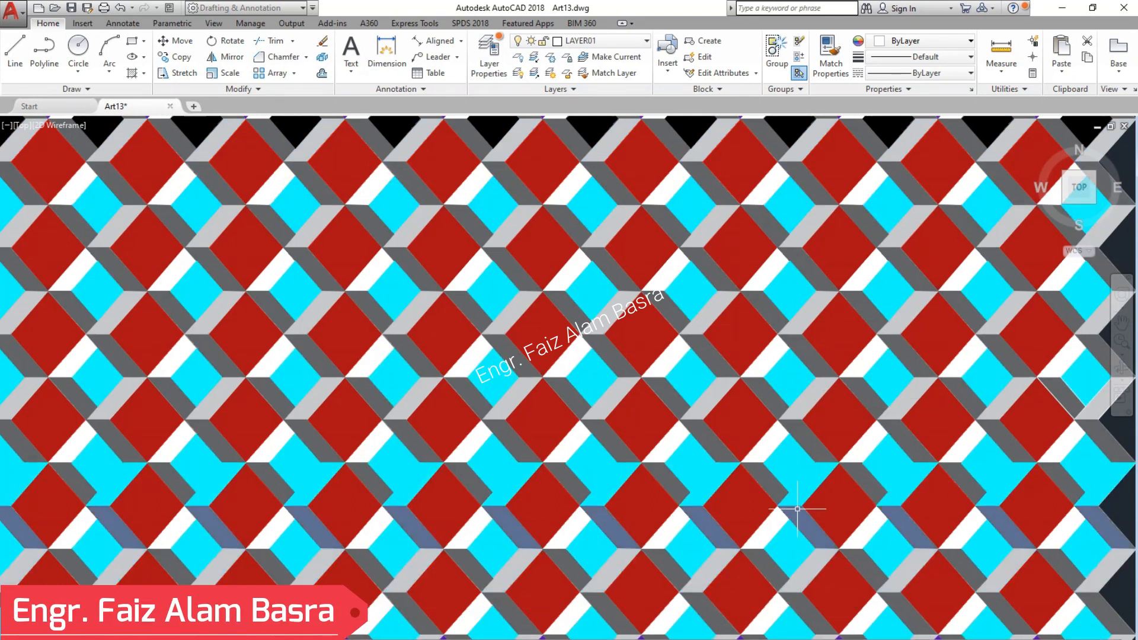
Step: Match the row of bands mistakenly recolored cyan back to the light grey bands
{"action": "left_click", "coordinate": [840, 83]}
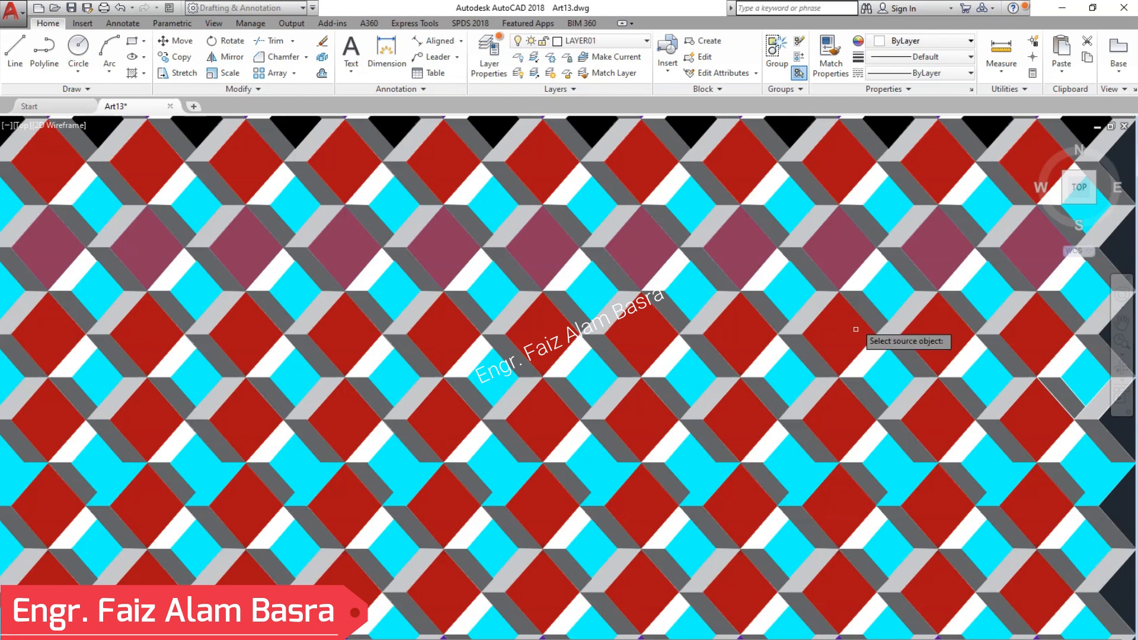
{"action": "left_click", "coordinate": [825, 416]}
{"action": "key", "text": "Escape"}
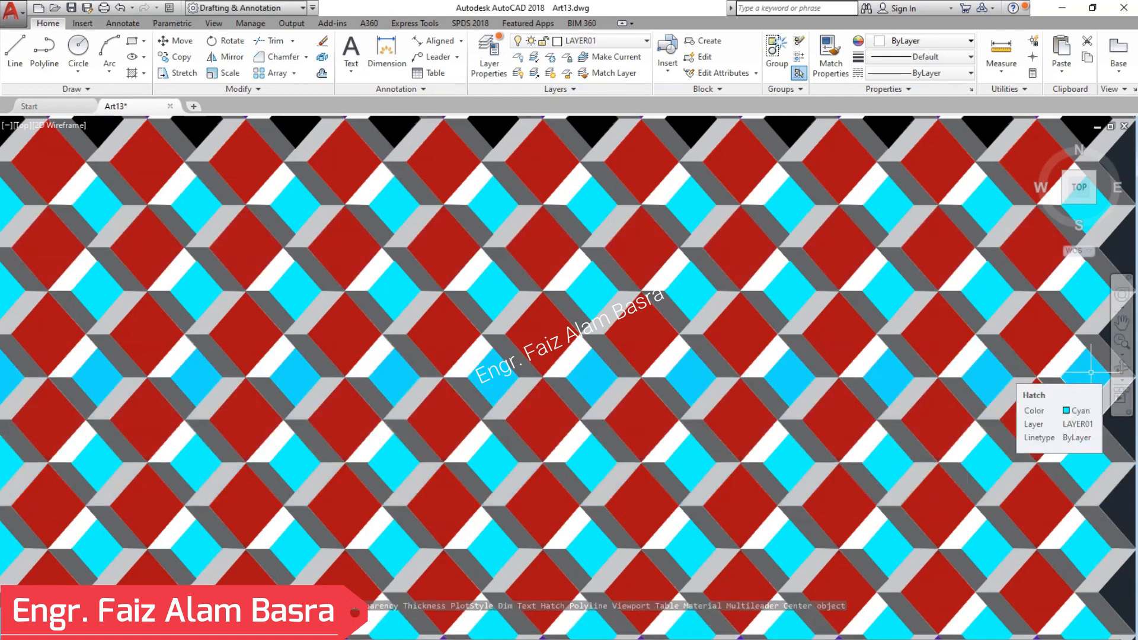
Step: Change the hatch color of one row of small cyan diamonds to dark green
{"action": "left_click", "coordinate": [698, 190]}
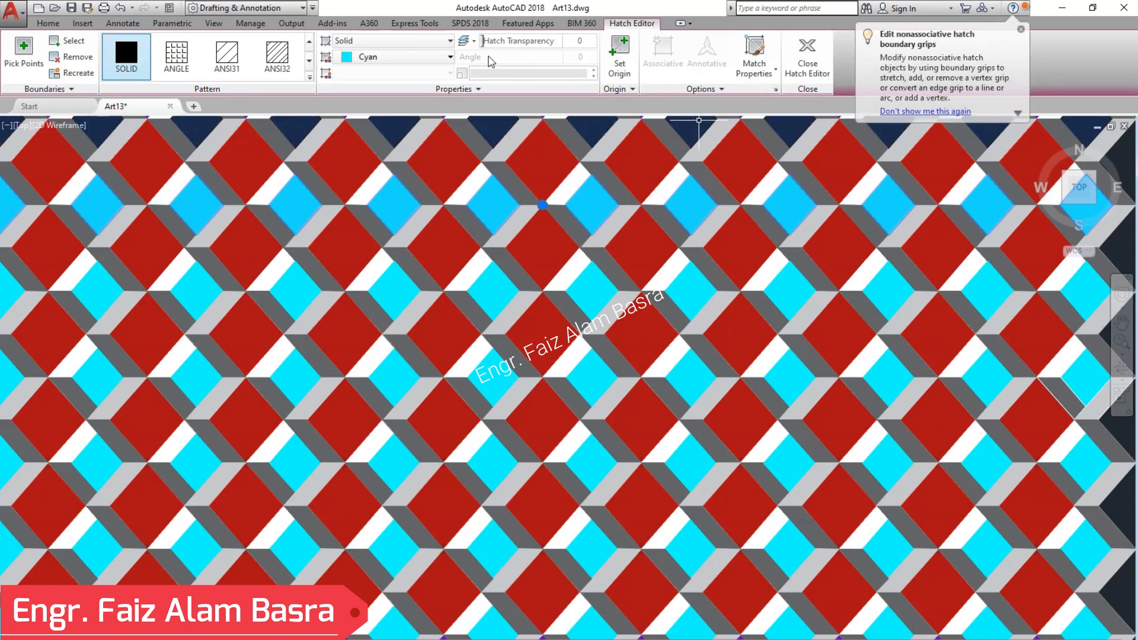
{"action": "left_click", "coordinate": [450, 57]}
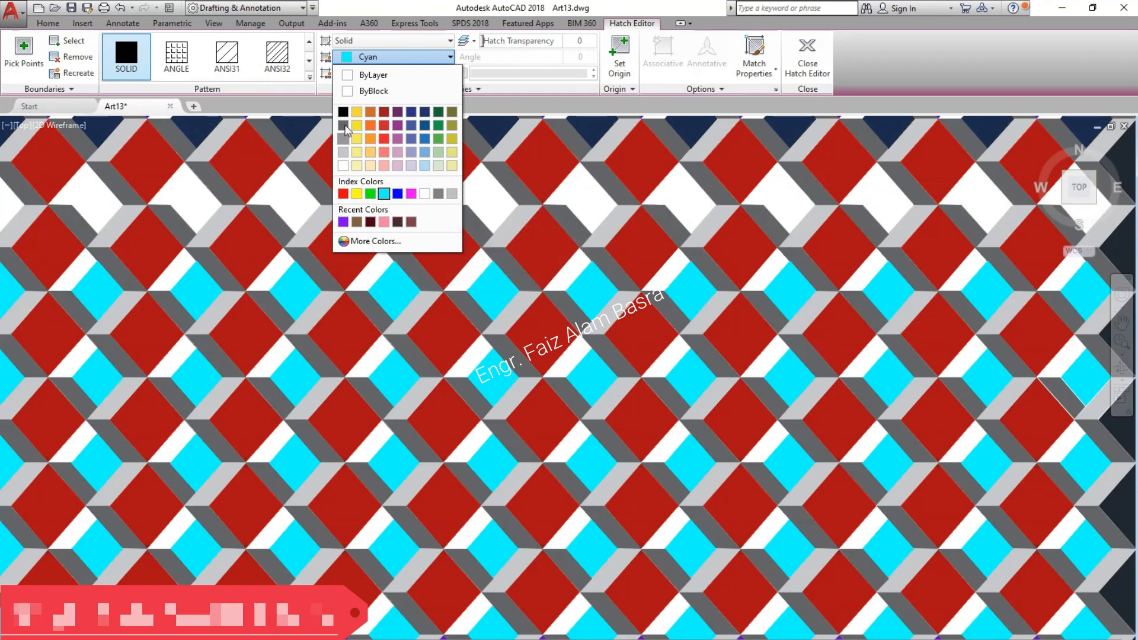
{"action": "left_click", "coordinate": [439, 113]}
{"action": "key", "text": "Escape"}
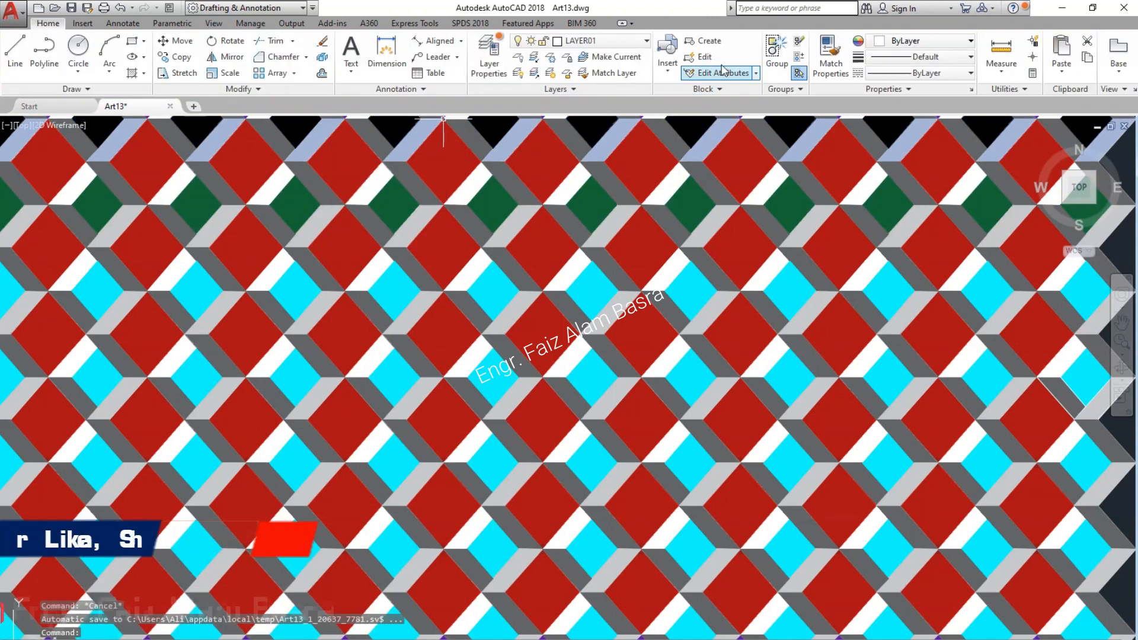
Step: Match the other rows of small cyan diamonds to the dark green row
{"action": "left_click", "coordinate": [831, 56]}
{"action": "left_click", "coordinate": [794, 196]}
{"action": "left_click", "coordinate": [797, 278]}
{"action": "left_click", "coordinate": [782, 362]}
{"action": "left_click", "coordinate": [785, 445]}
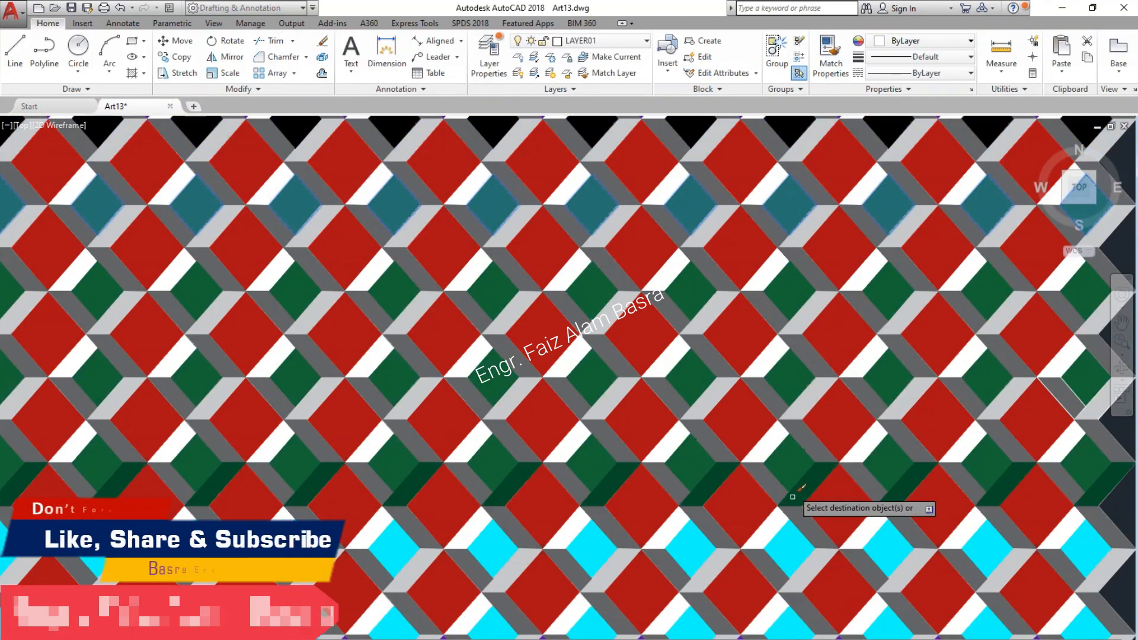
{"action": "left_click", "coordinate": [790, 562]}
{"action": "left_click", "coordinate": [785, 628]}
{"action": "key", "text": "Escape"}
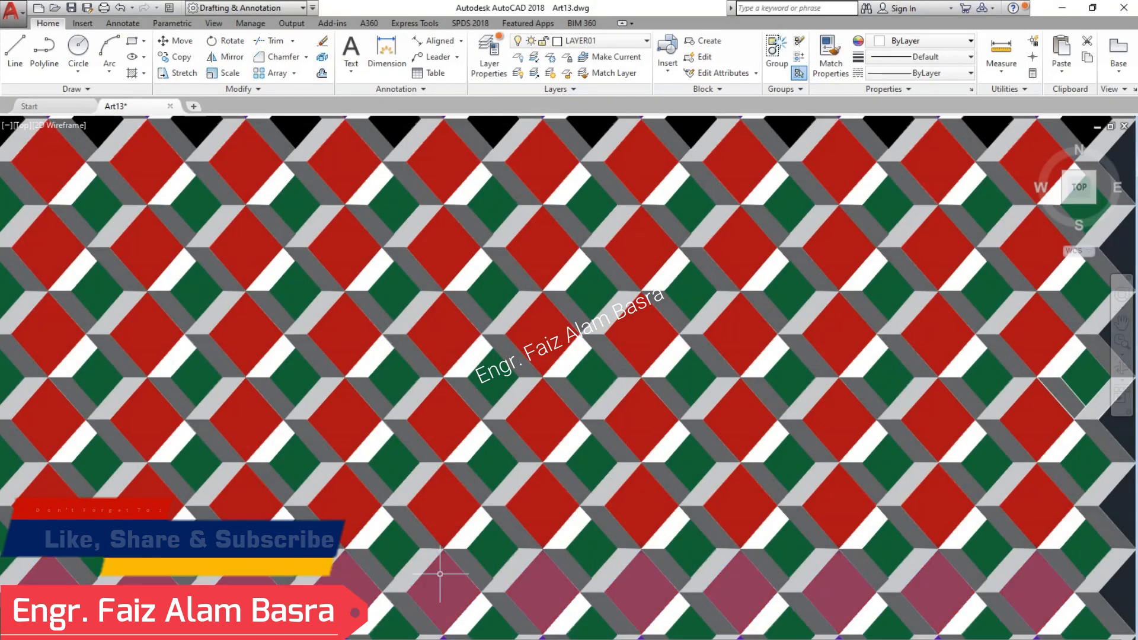
Step: Match the black row of small diamonds at the pattern's lower edge to the dark green small diamonds
{"action": "scroll", "coordinate": [399, 536], "scroll_direction": "up", "scroll_amount": 2}
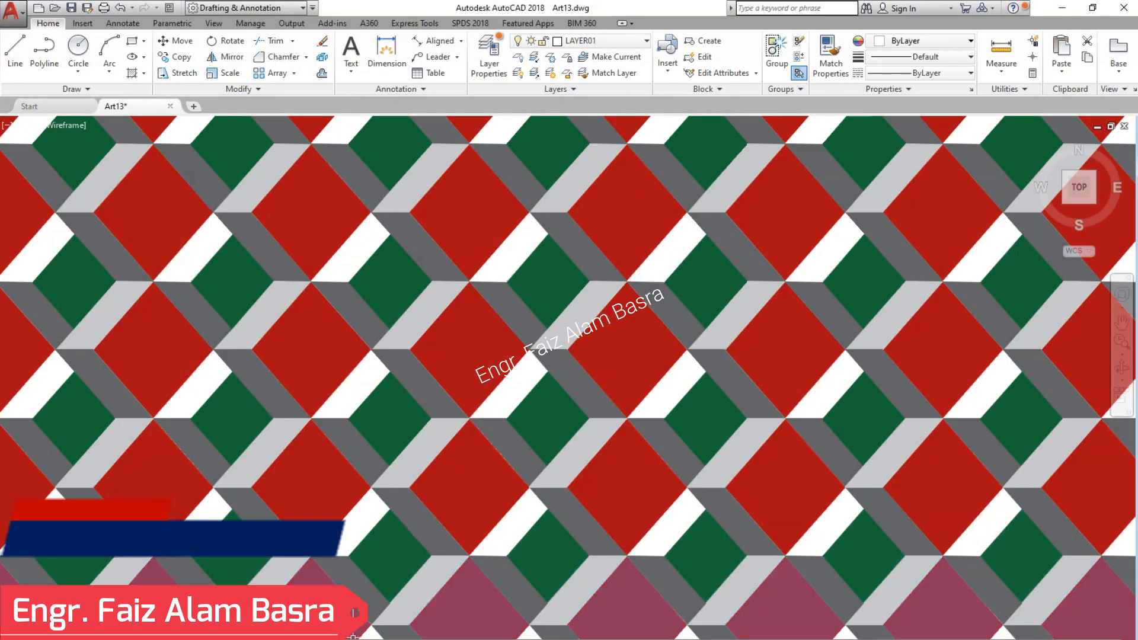
{"action": "scroll", "coordinate": [479, 592], "scroll_direction": "up", "scroll_amount": 2}
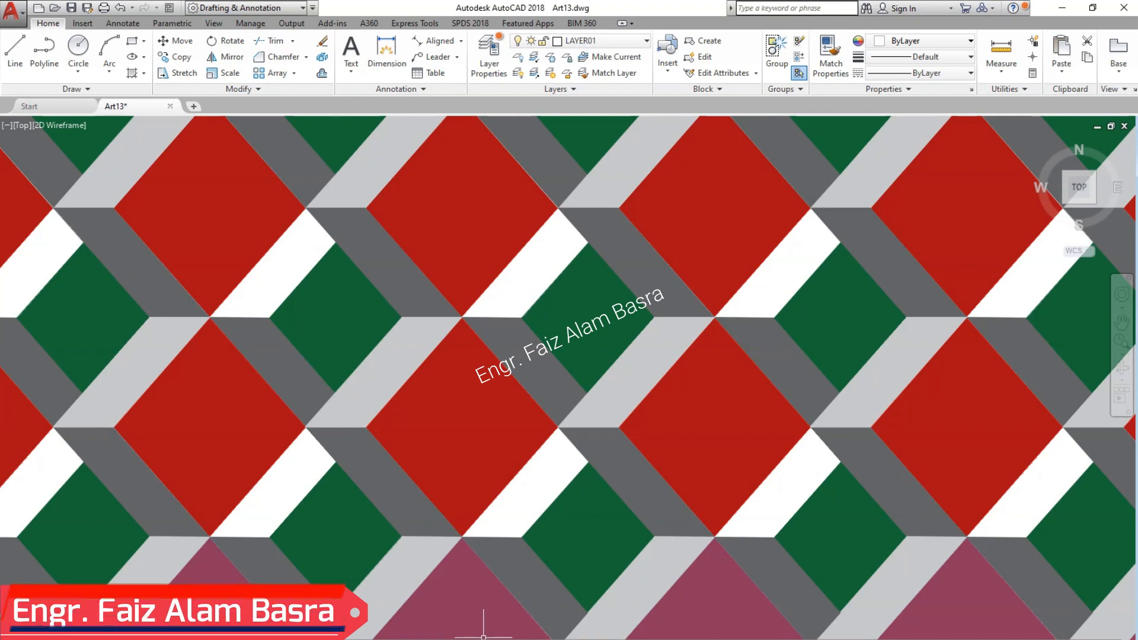
{"action": "scroll", "coordinate": [437, 482], "scroll_direction": "down", "scroll_amount": 4}
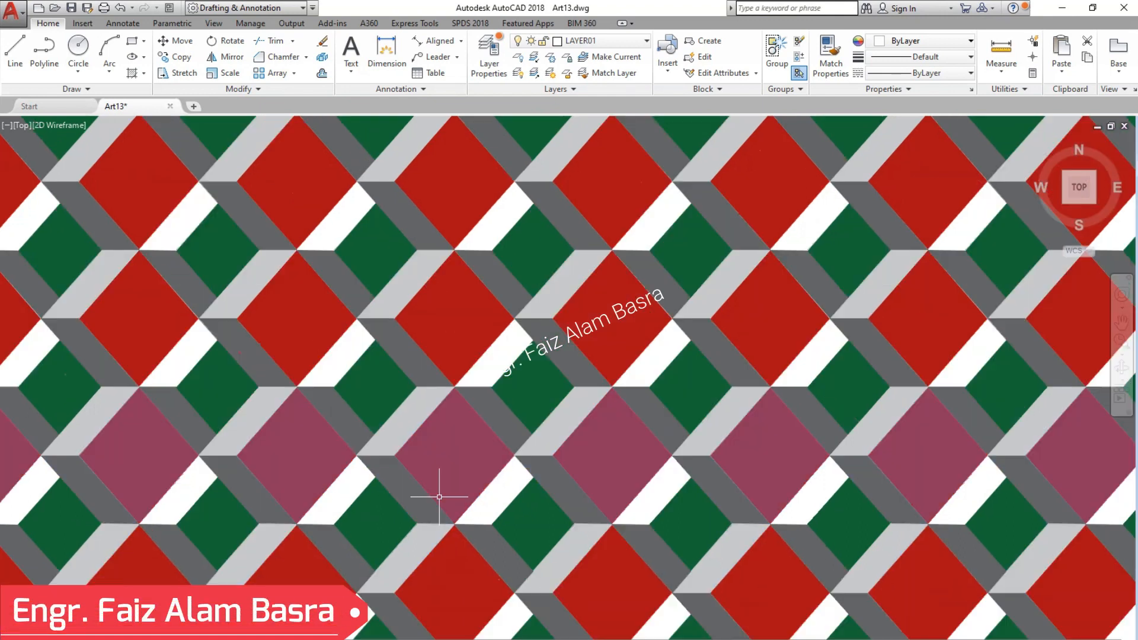
{"action": "scroll", "coordinate": [471, 633], "scroll_direction": "up", "scroll_amount": 2}
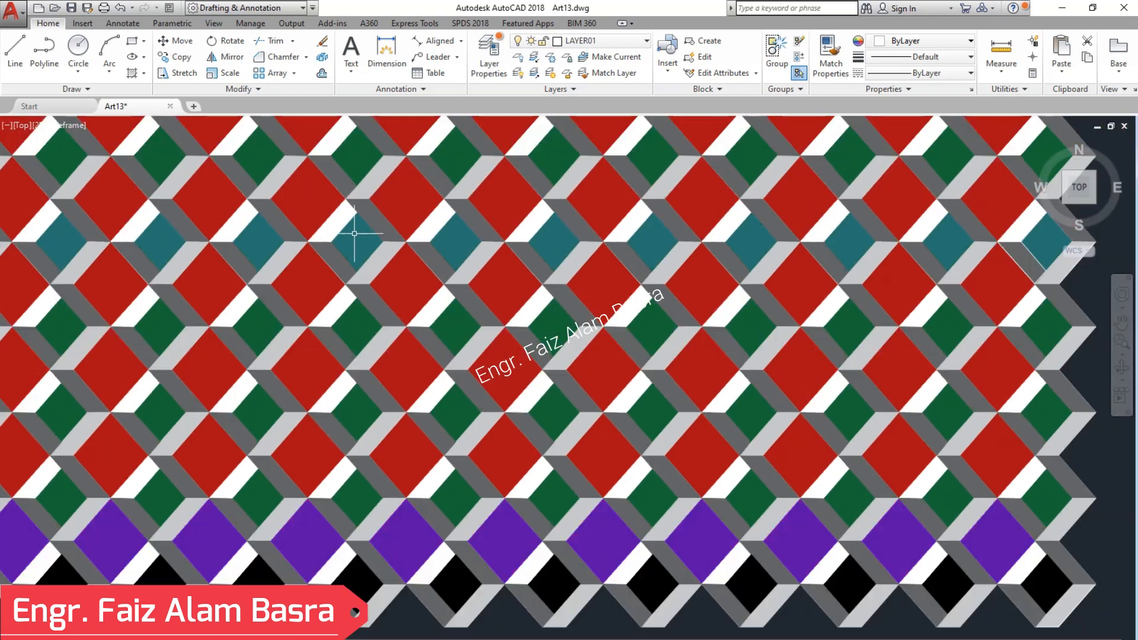
{"action": "scroll", "coordinate": [362, 231], "scroll_direction": "down", "scroll_amount": 3}
{"action": "scroll", "coordinate": [439, 427], "scroll_direction": "up", "scroll_amount": 4}
{"action": "left_click", "coordinate": [833, 81]}
{"action": "left_click", "coordinate": [551, 345]}
{"action": "left_click", "coordinate": [547, 467]}
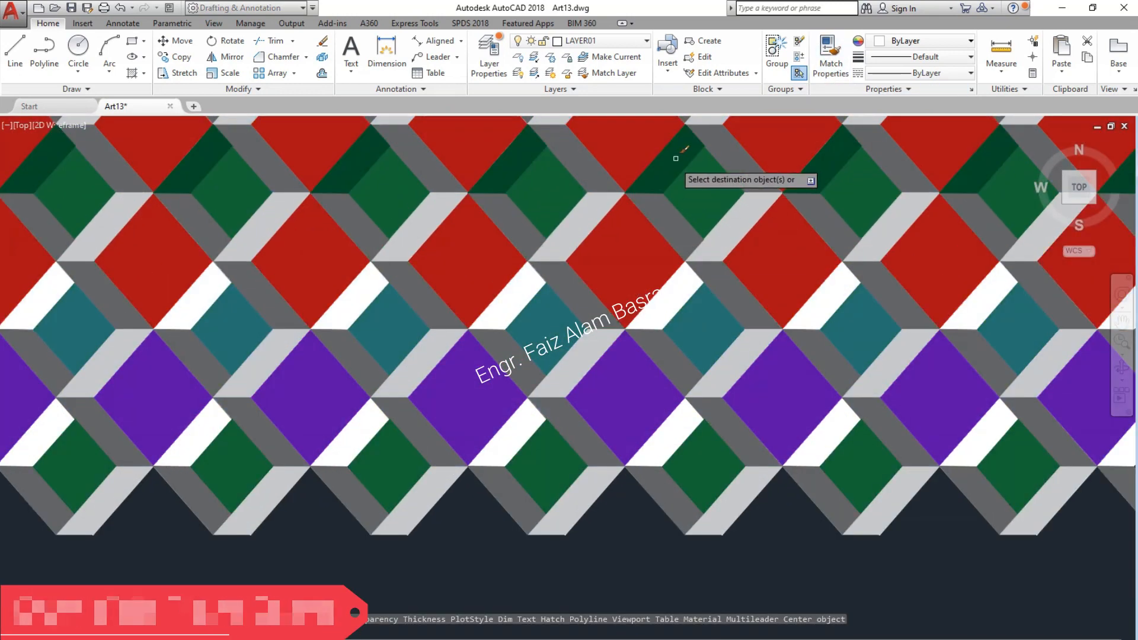
Step: Match the lowest purple row of large diamonds to the red rows
{"action": "left_click", "coordinate": [624, 239]}
{"action": "left_click", "coordinate": [628, 383]}
{"action": "key", "text": "Escape"}
{"action": "left_click", "coordinate": [827, 76]}
{"action": "left_click", "coordinate": [629, 142]}
{"action": "left_click", "coordinate": [622, 258]}
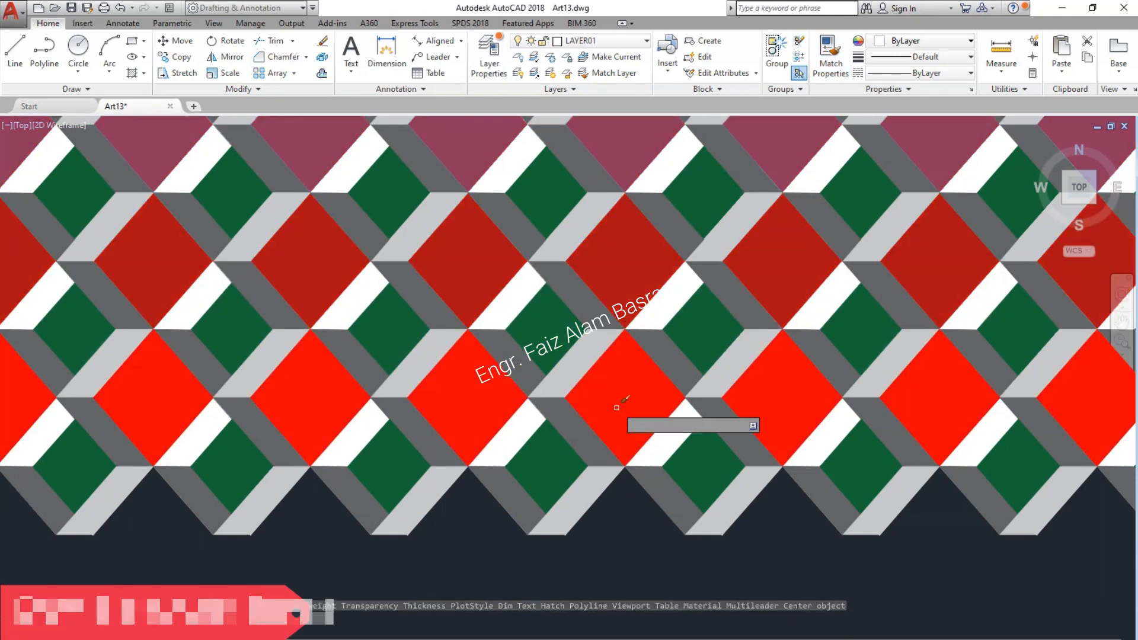
{"action": "left_click", "coordinate": [617, 402]}
{"action": "key", "text": "Escape"}
Step: Match the uppermost black row of small diamonds to the dark green rows
{"action": "scroll", "coordinate": [590, 473], "scroll_direction": "down", "scroll_amount": 6}
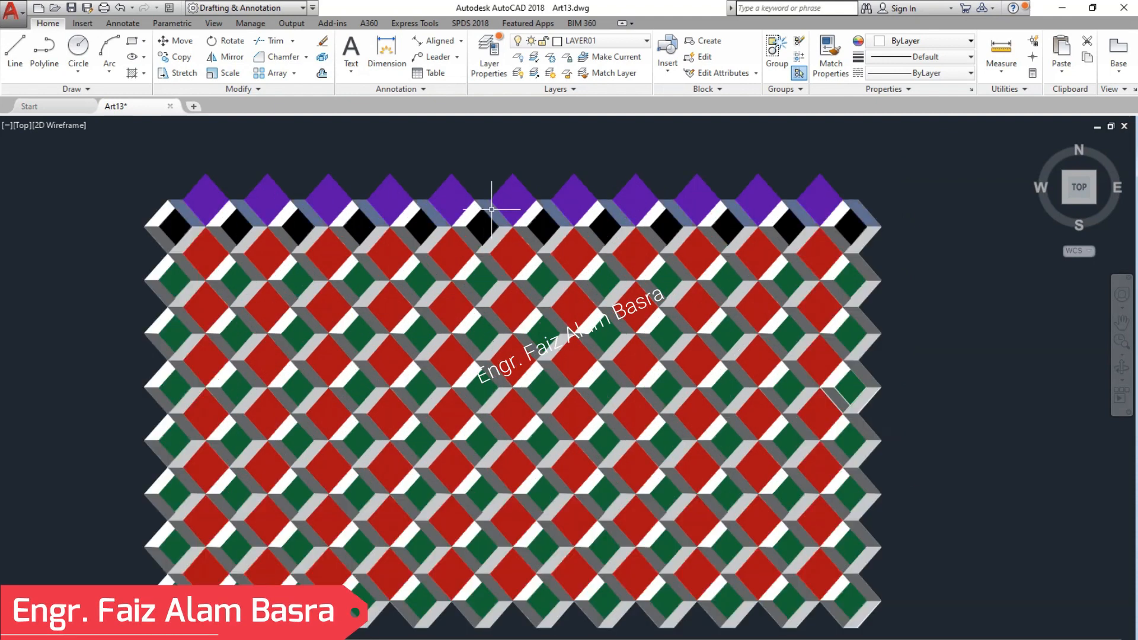
{"action": "scroll", "coordinate": [504, 202], "scroll_direction": "up", "scroll_amount": 4}
{"action": "left_click", "coordinate": [833, 43]}
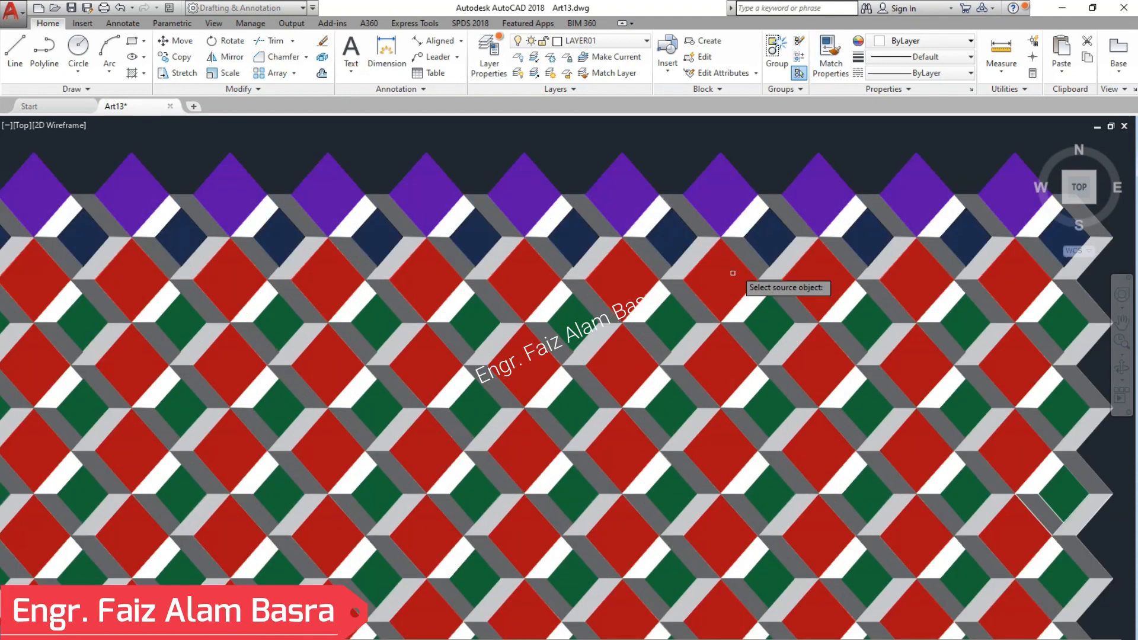
{"action": "left_click", "coordinate": [673, 323]}
{"action": "left_click", "coordinate": [675, 239]}
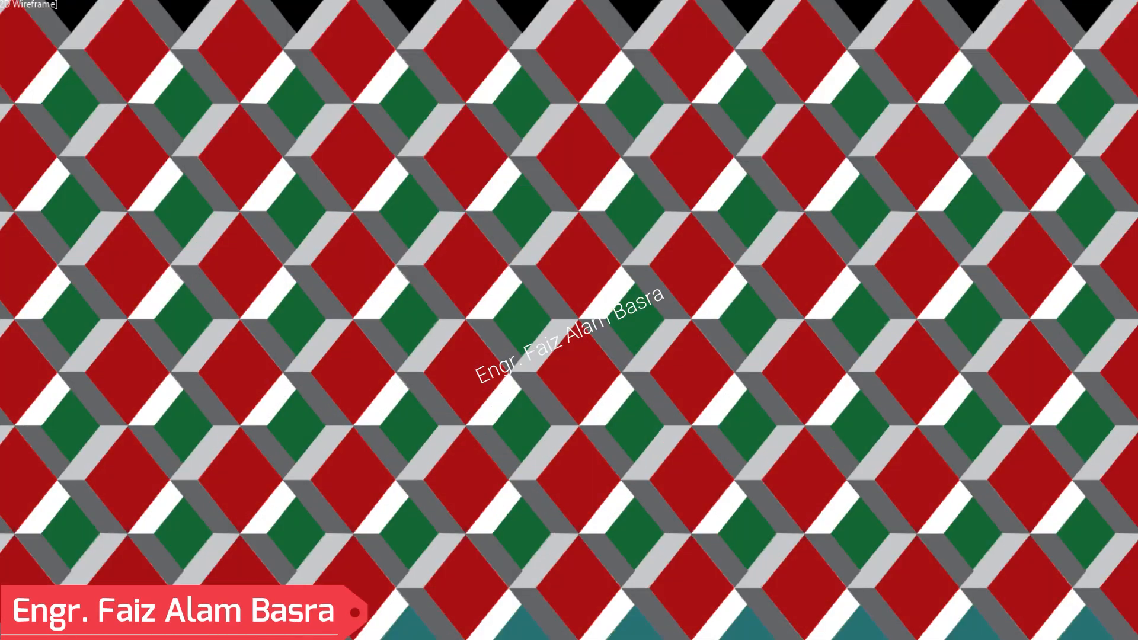